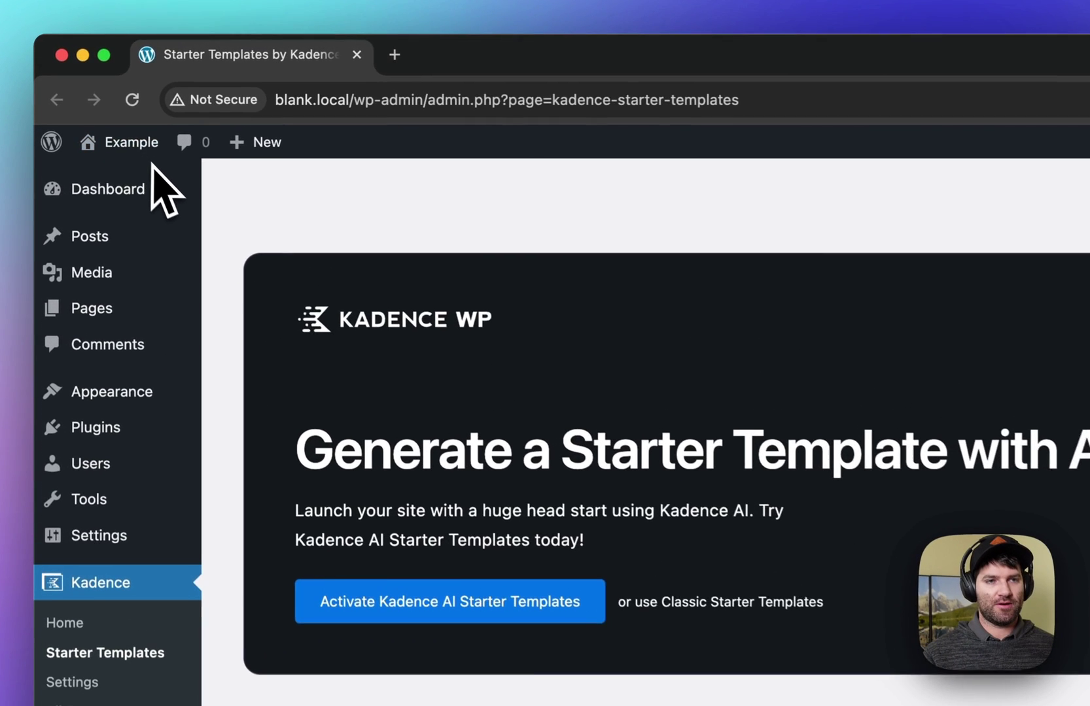
Step: Look at the live site and its Sample Page, then return to Kadence Starter Templates
left_click(89, 105)
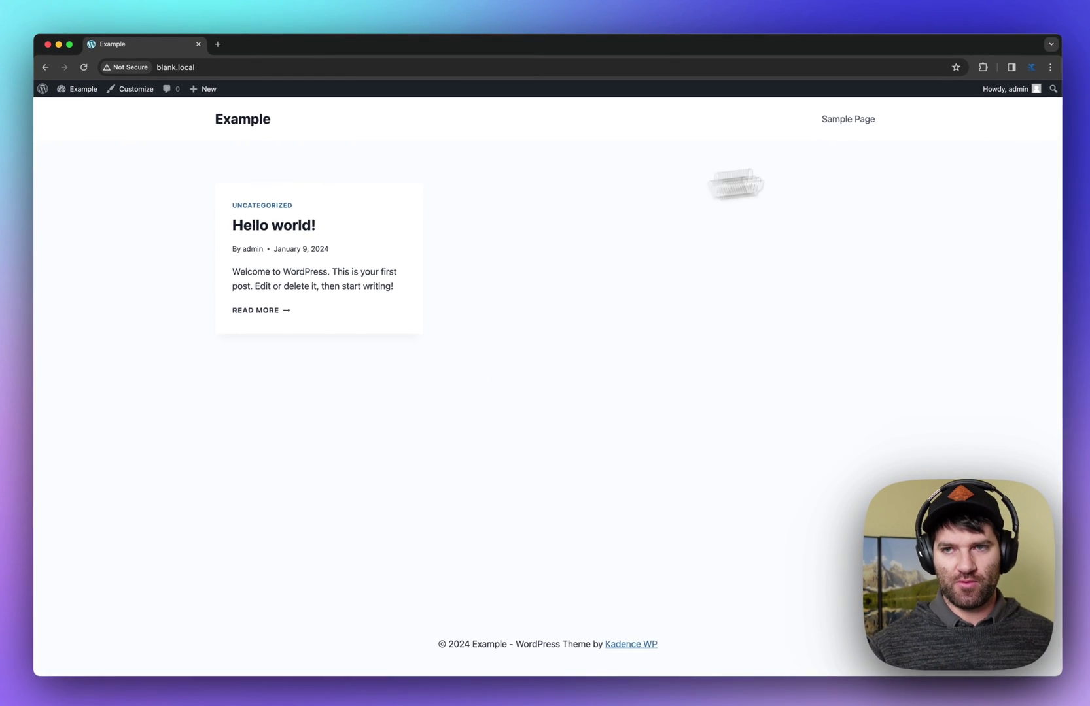
left_click(839, 119)
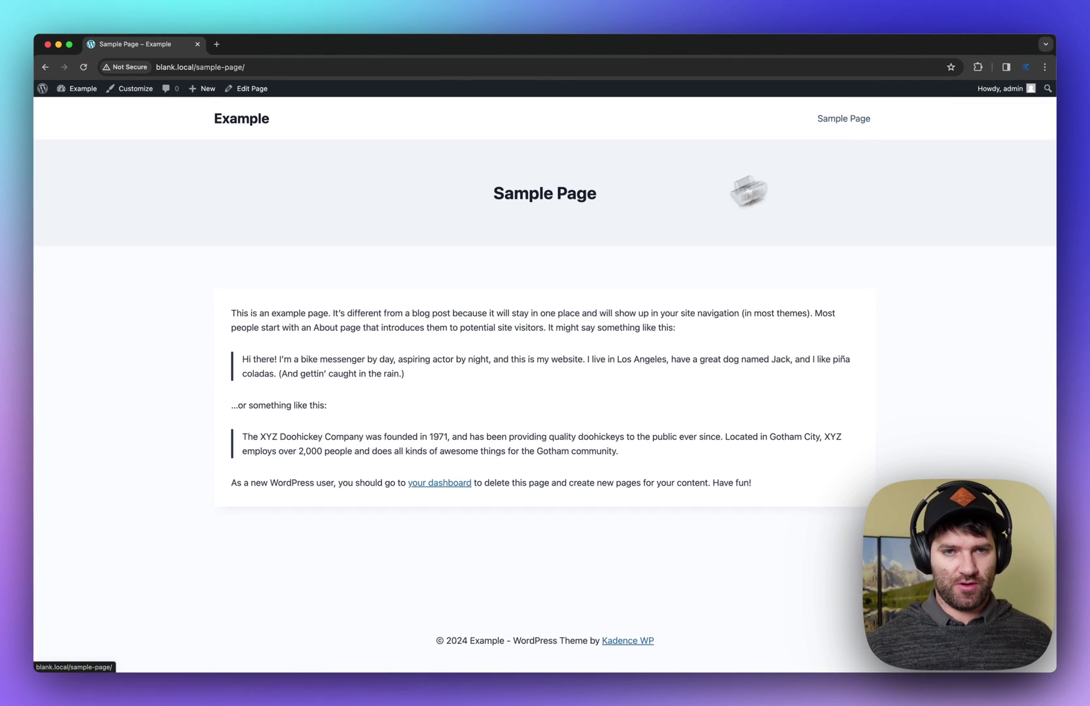
left_click(83, 108)
mouse_move(88, 367)
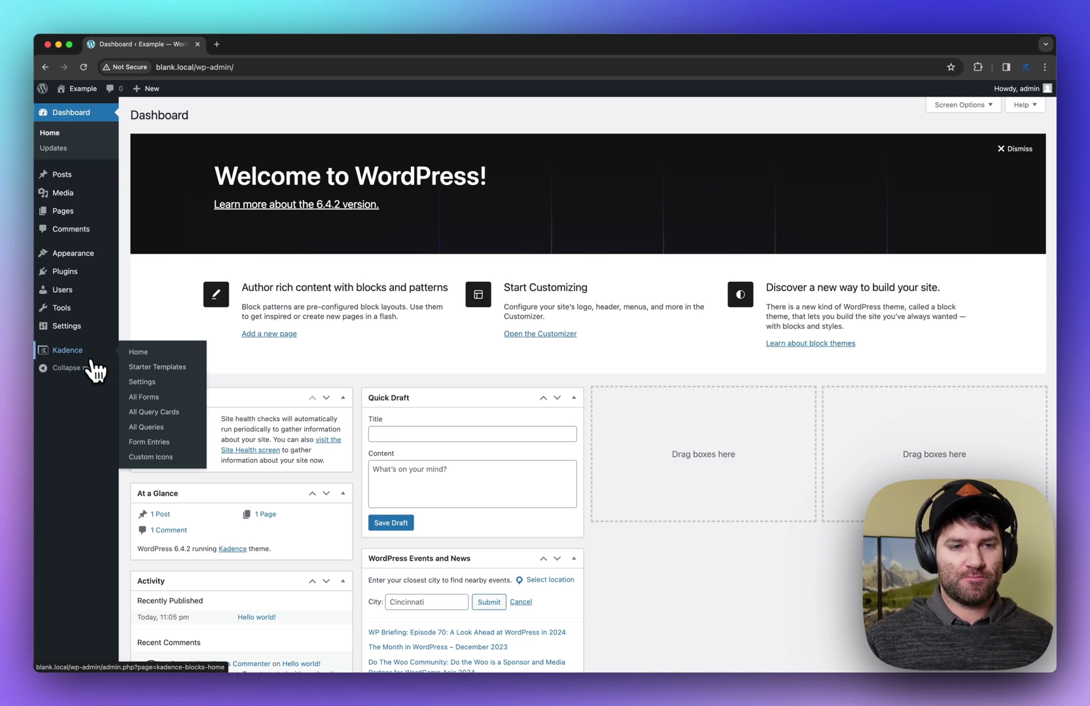
left_click(143, 373)
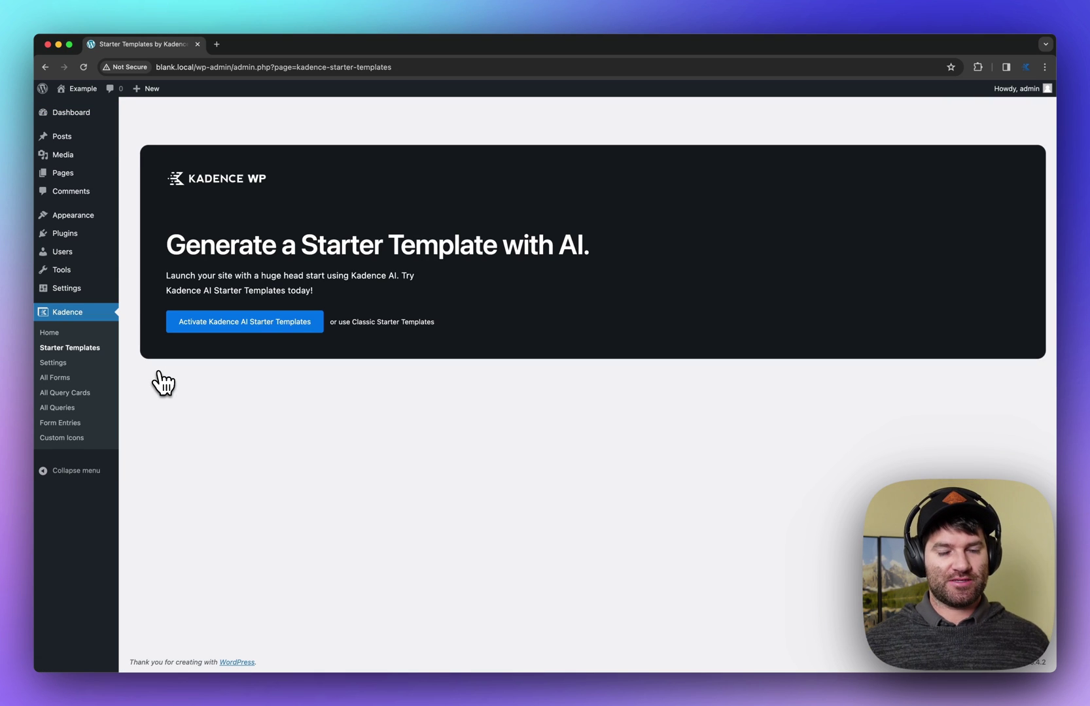
Step: Activate Kadence AI Starter Templates and connect blank.local to the Kadence account
left_click(257, 334)
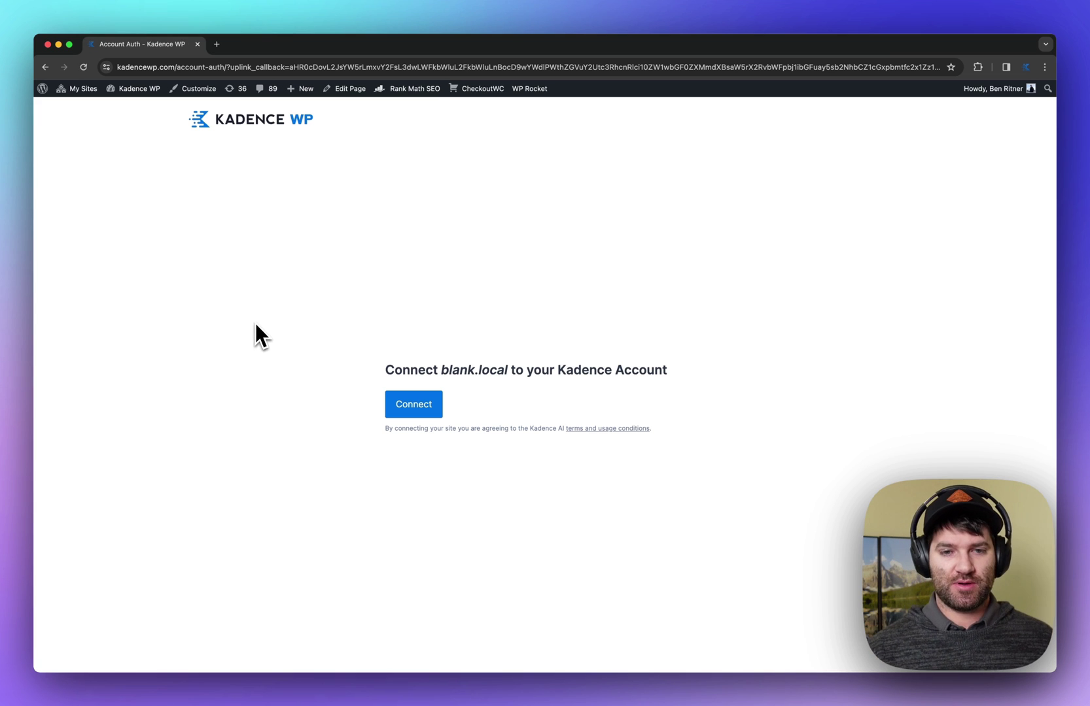
left_click(427, 407)
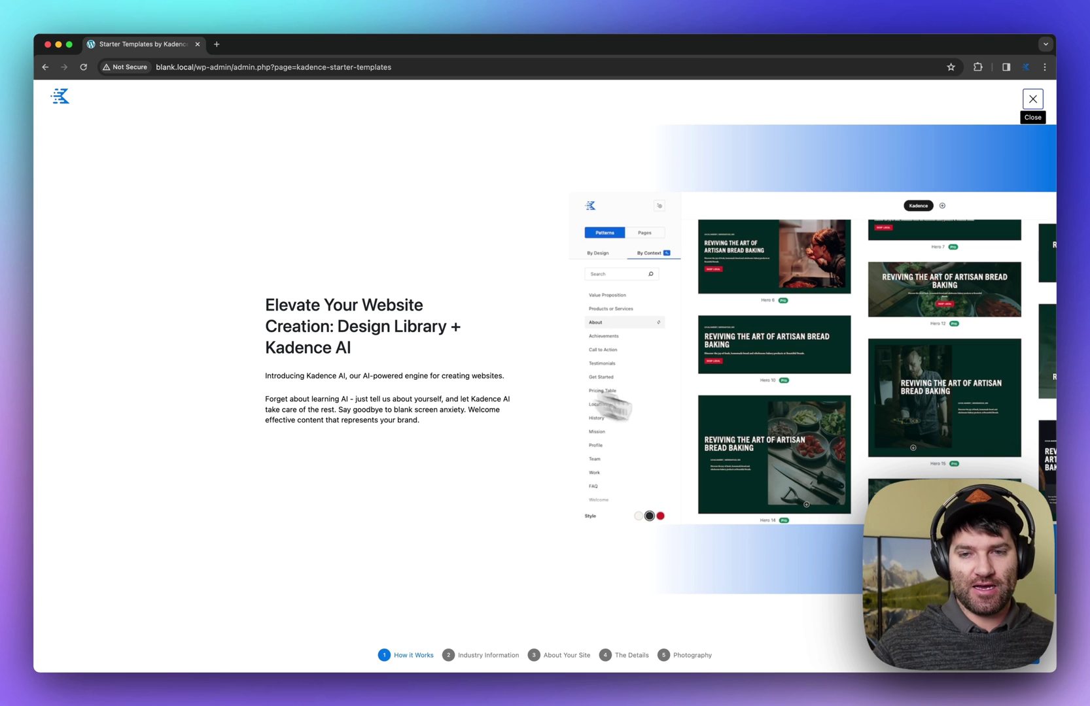
Step: Describe the site owner as A Company named Toucan Black and enter its business address
left_click(1038, 664)
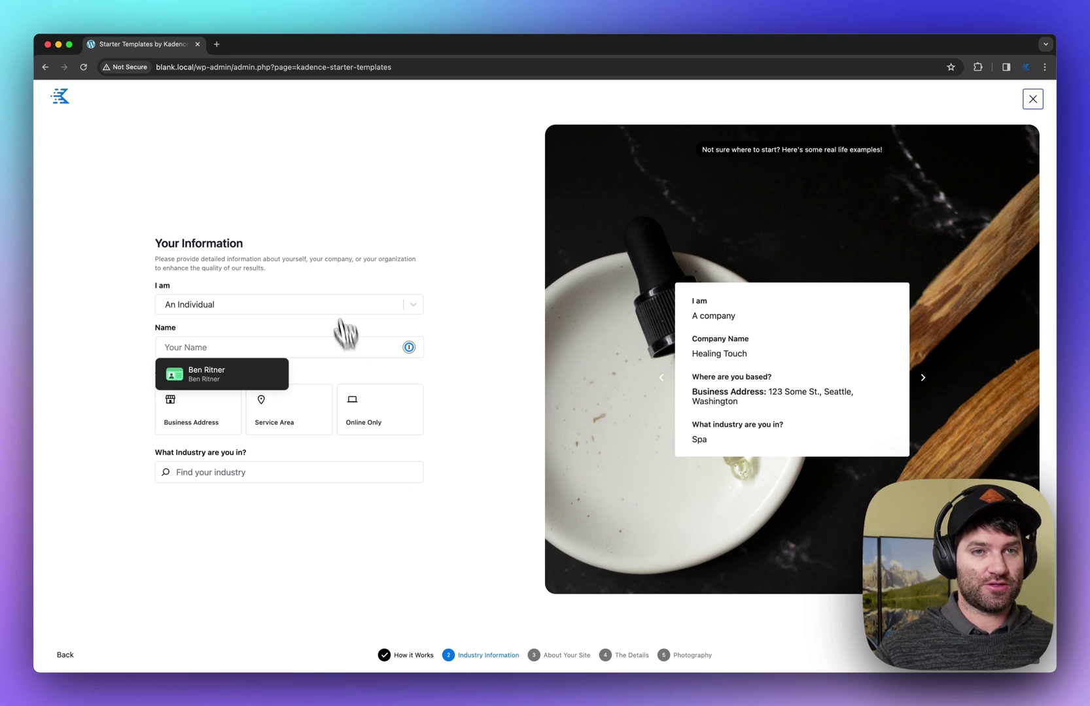
left_click(267, 305)
left_click(245, 327)
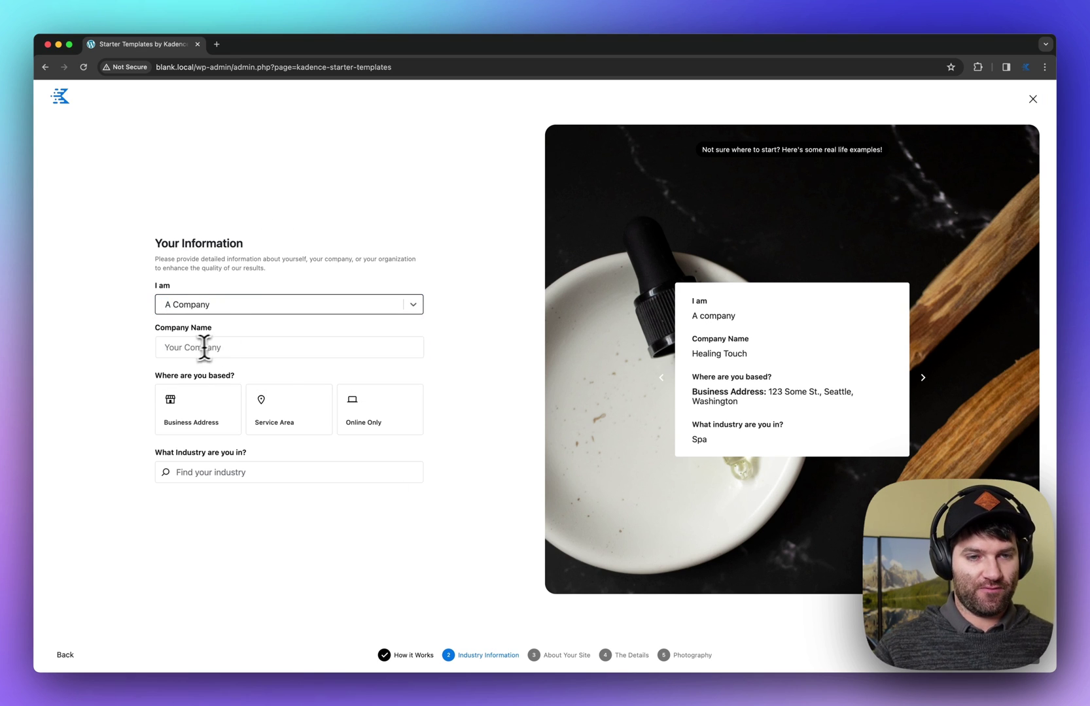
left_click(204, 348)
type("Toucan")
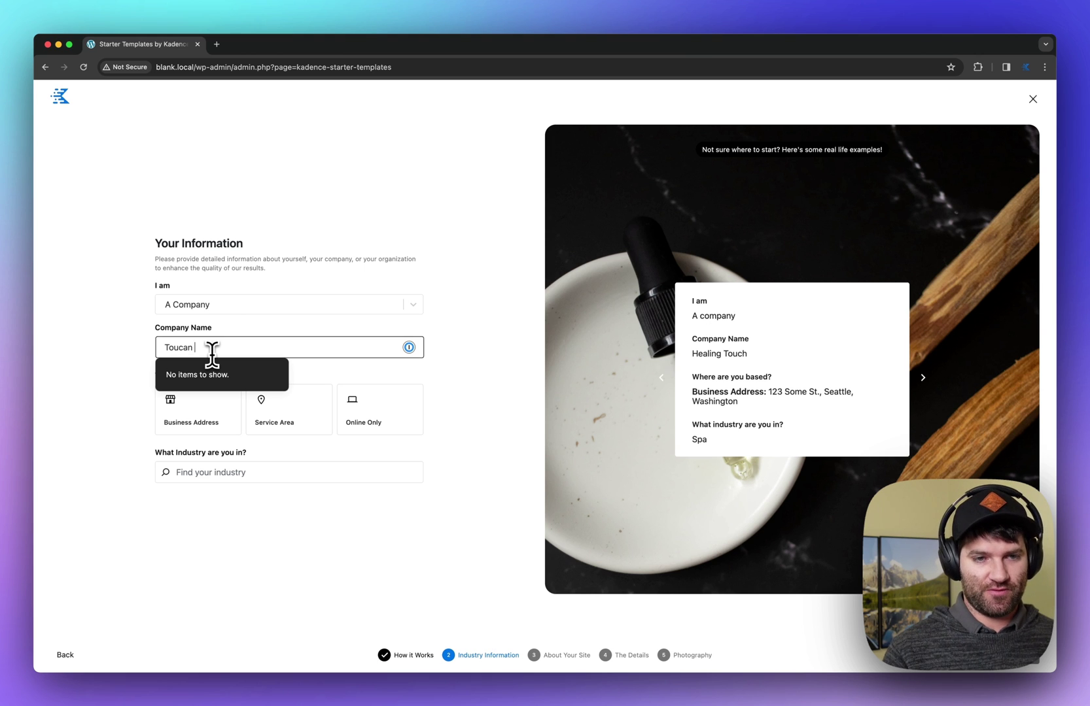
type(" Blac")
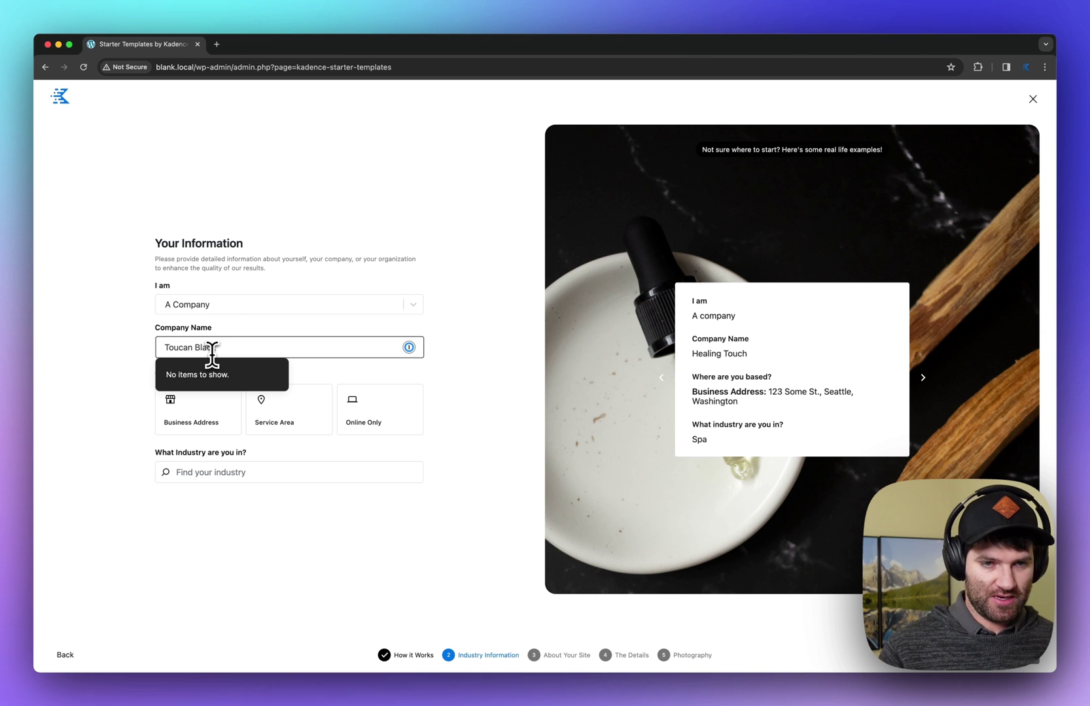
type("k")
key("Tab")
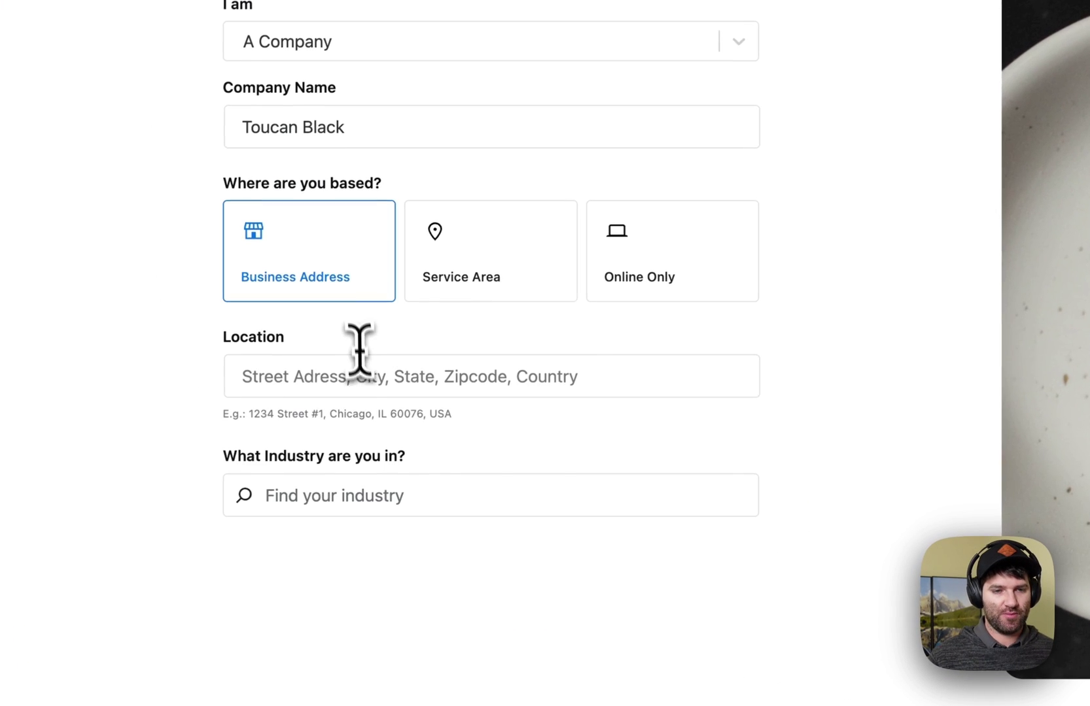
left_click(363, 370)
type("1")
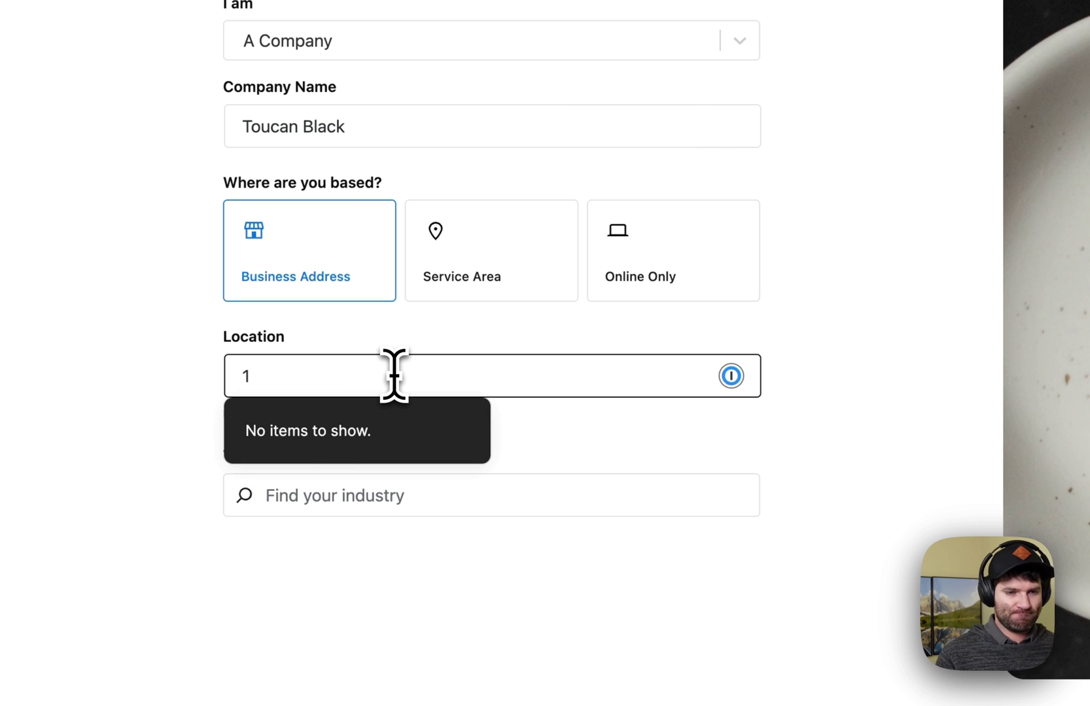
type("15 Main St. Missoula M")
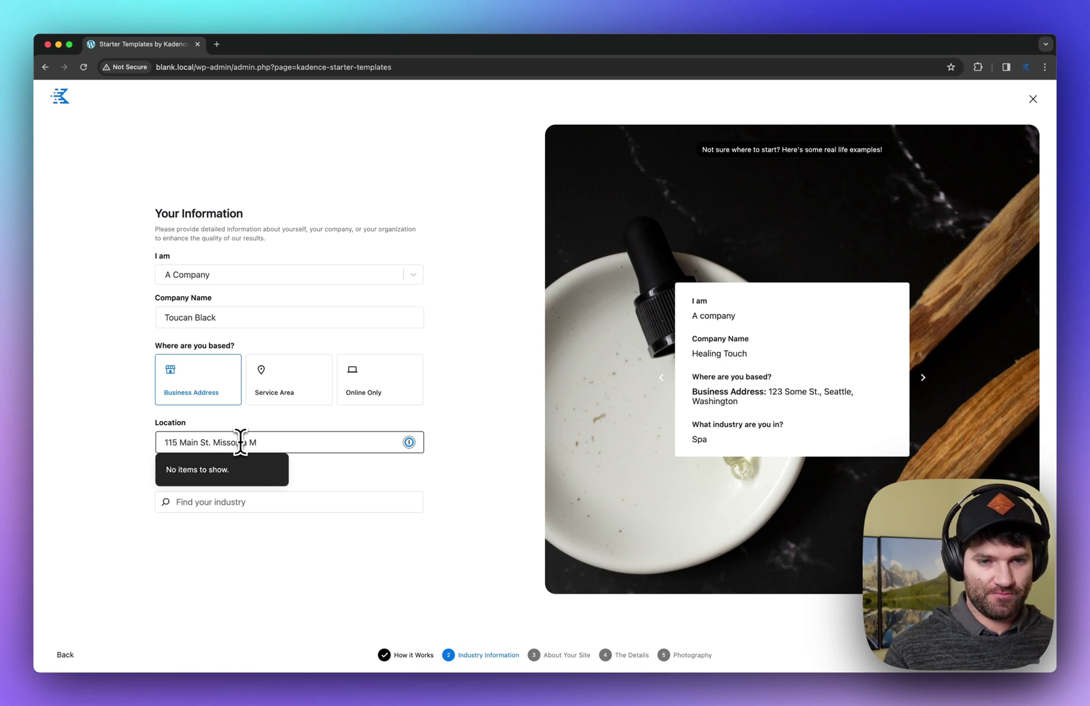
type("T")
key("Tab")
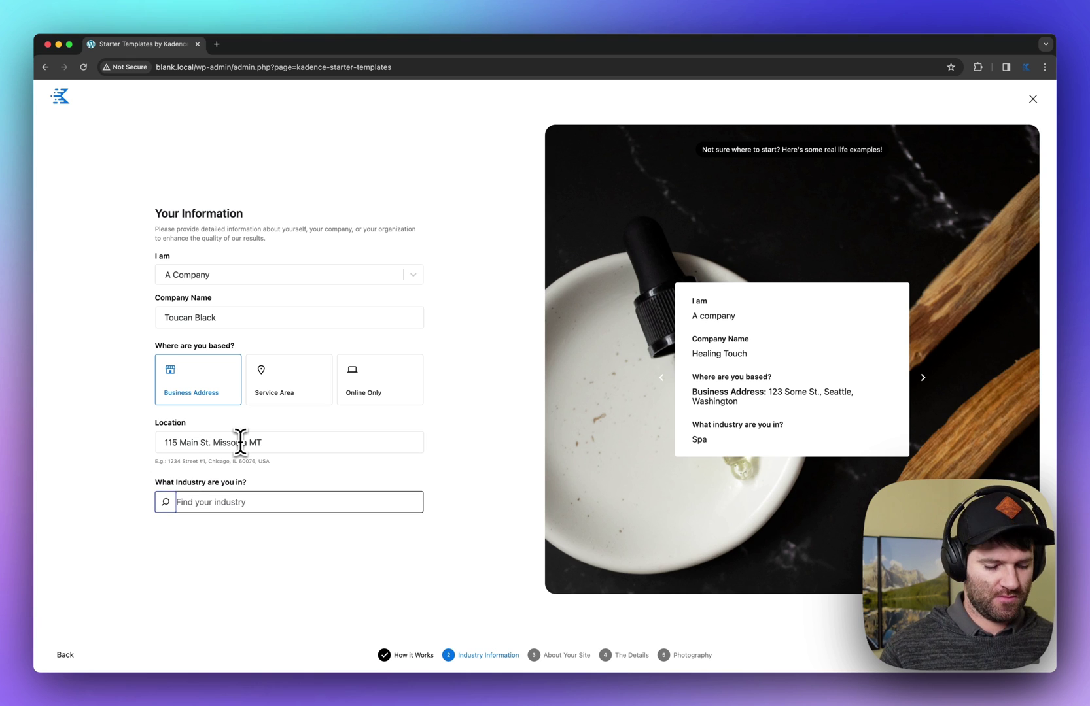
Step: Set the business industry to Coffee Shop
type("Coffee")
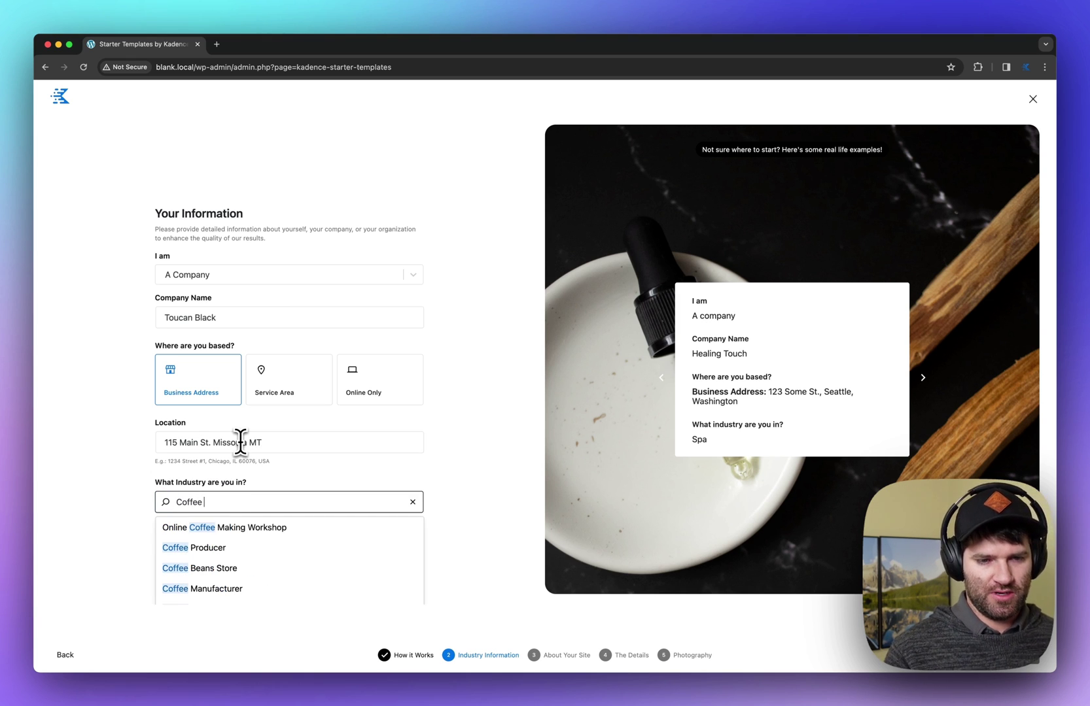
scroll(236, 552, "down", 5)
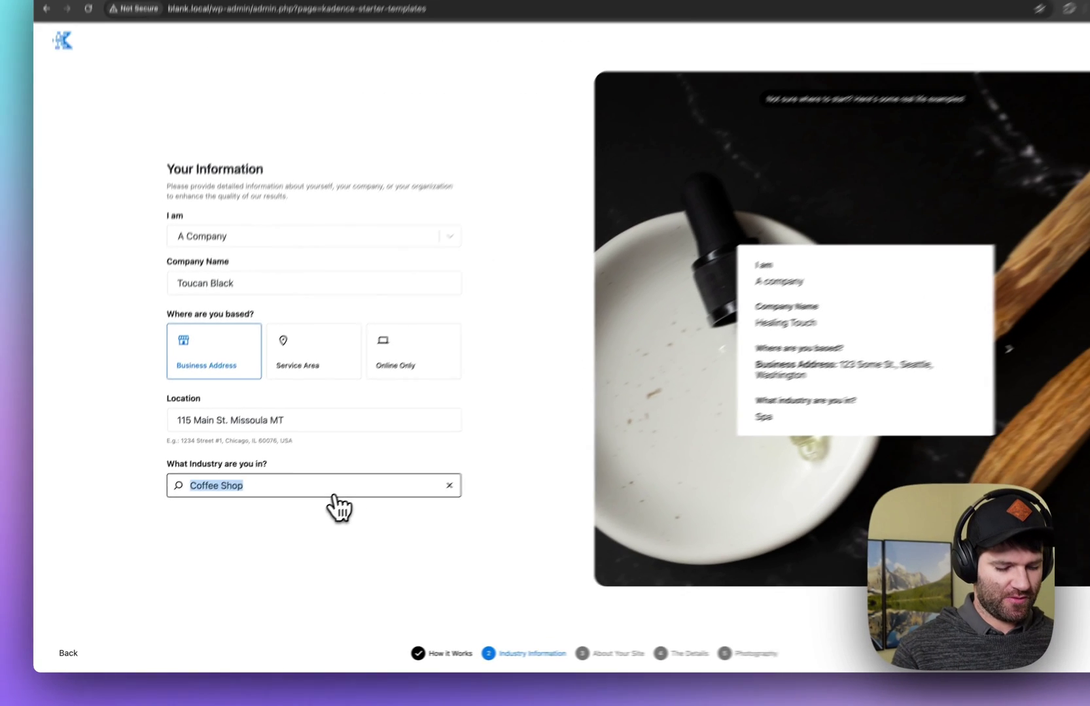
type("Co")
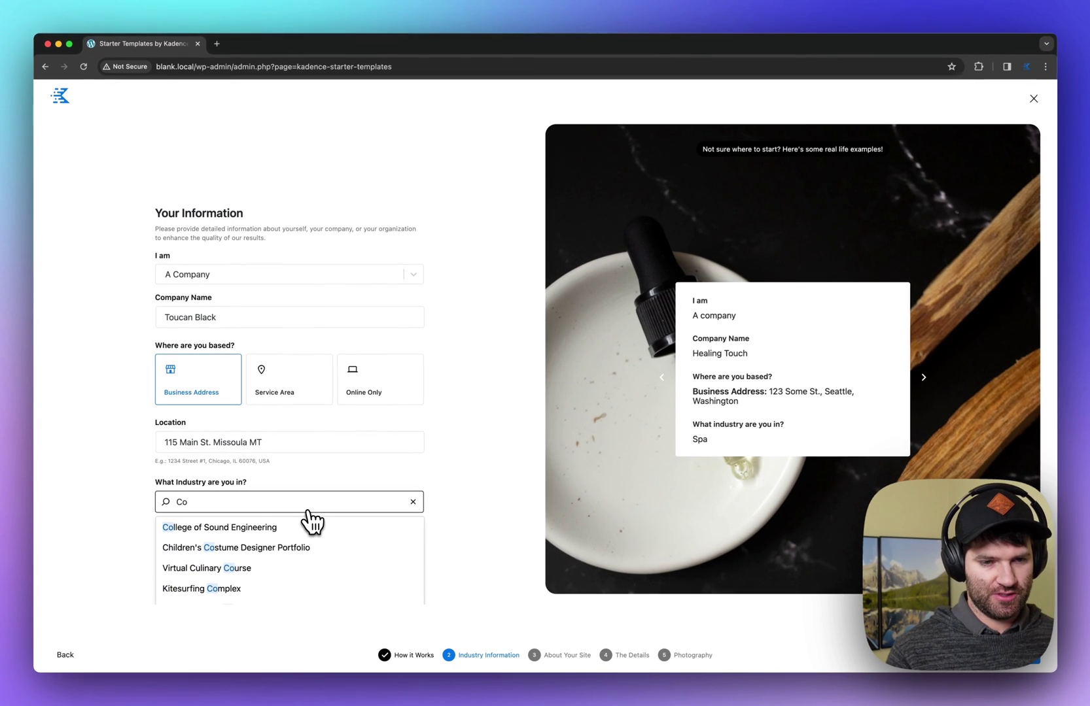
type("ffe Roas")
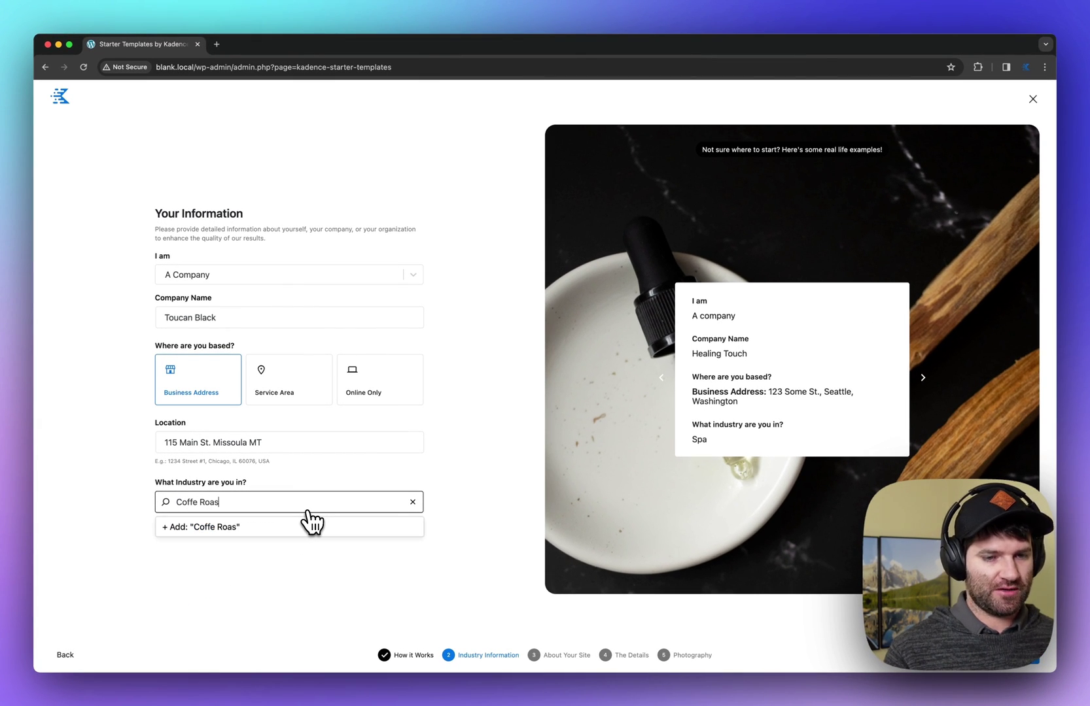
type("ting")
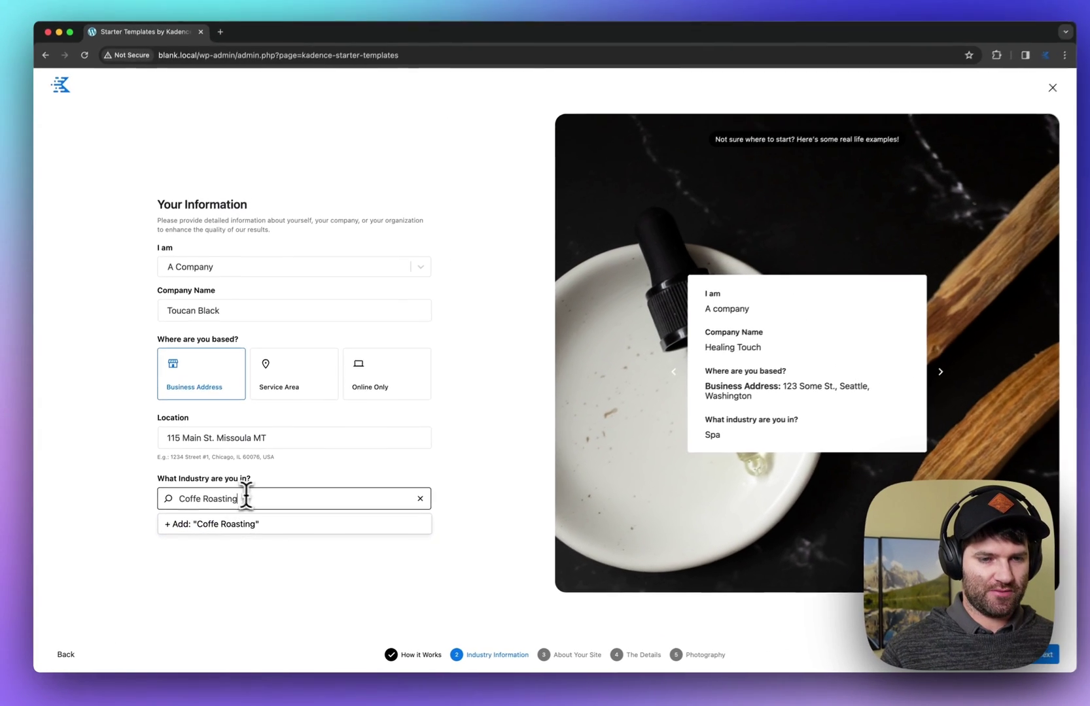
left_click(236, 465)
type("e")
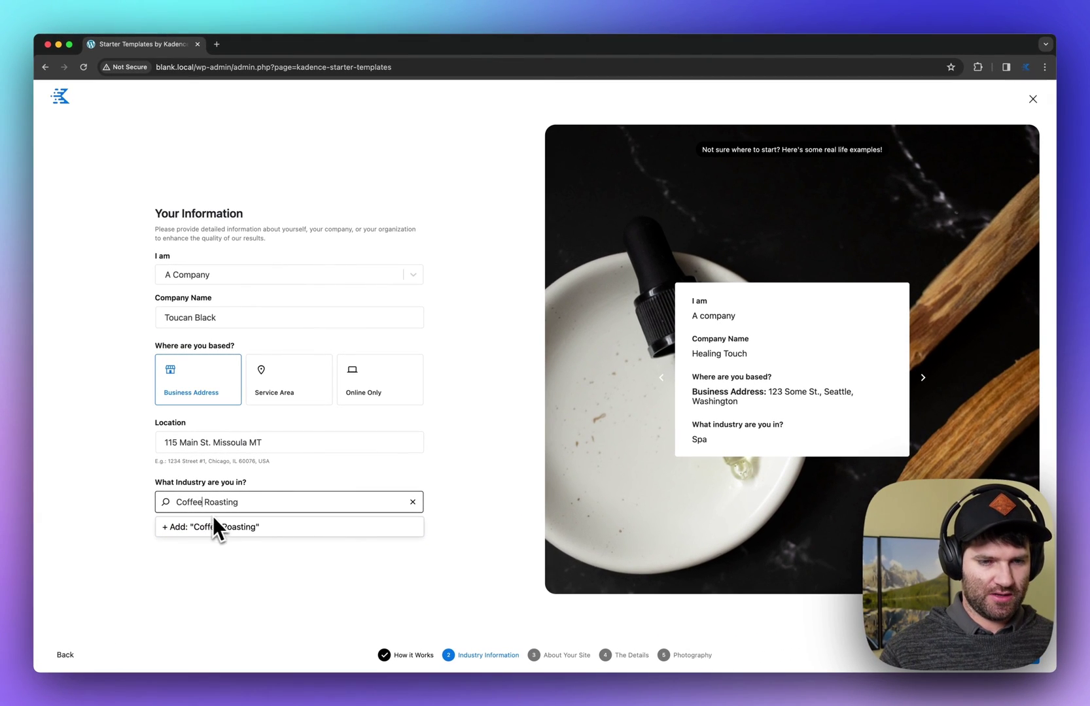
double_click(215, 505)
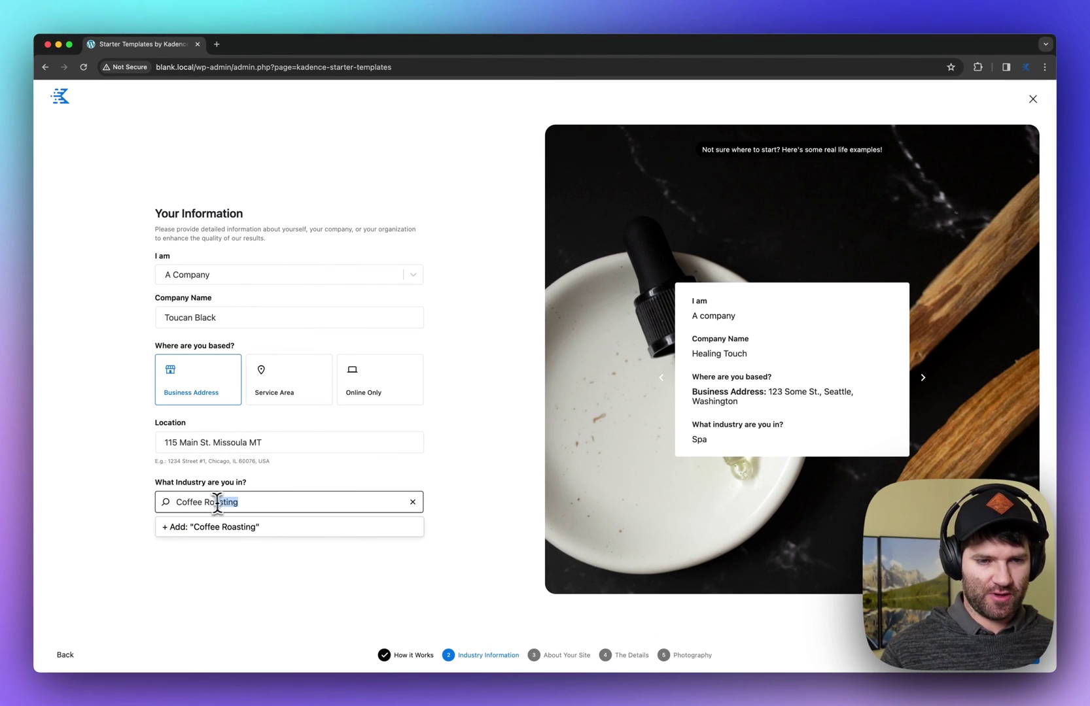
type("S")
left_click(287, 521)
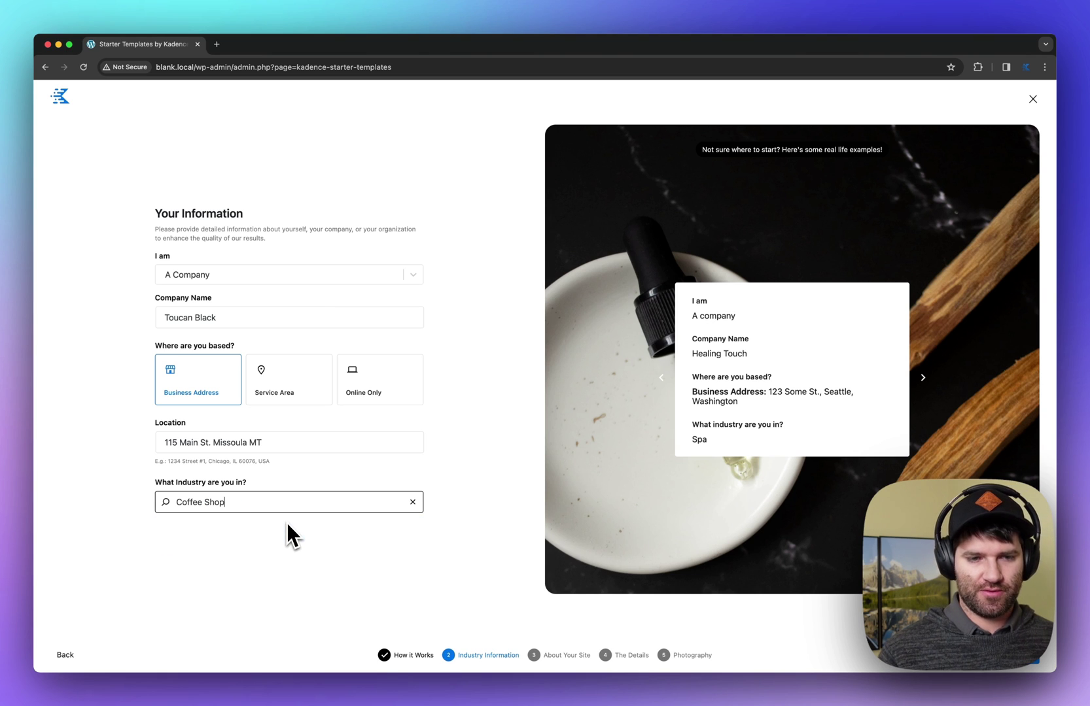
Step: Paste a prepared Toucan Black business description, improve it with AI, and use the rewritten copy
left_click(1040, 661)
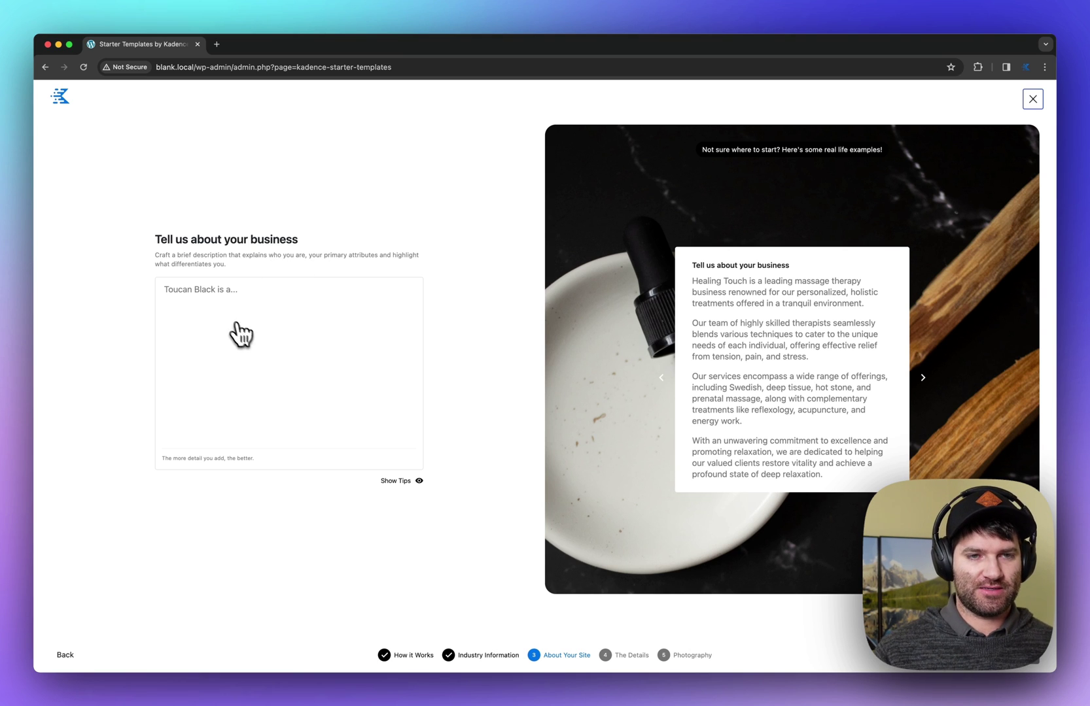
left_click(417, 481)
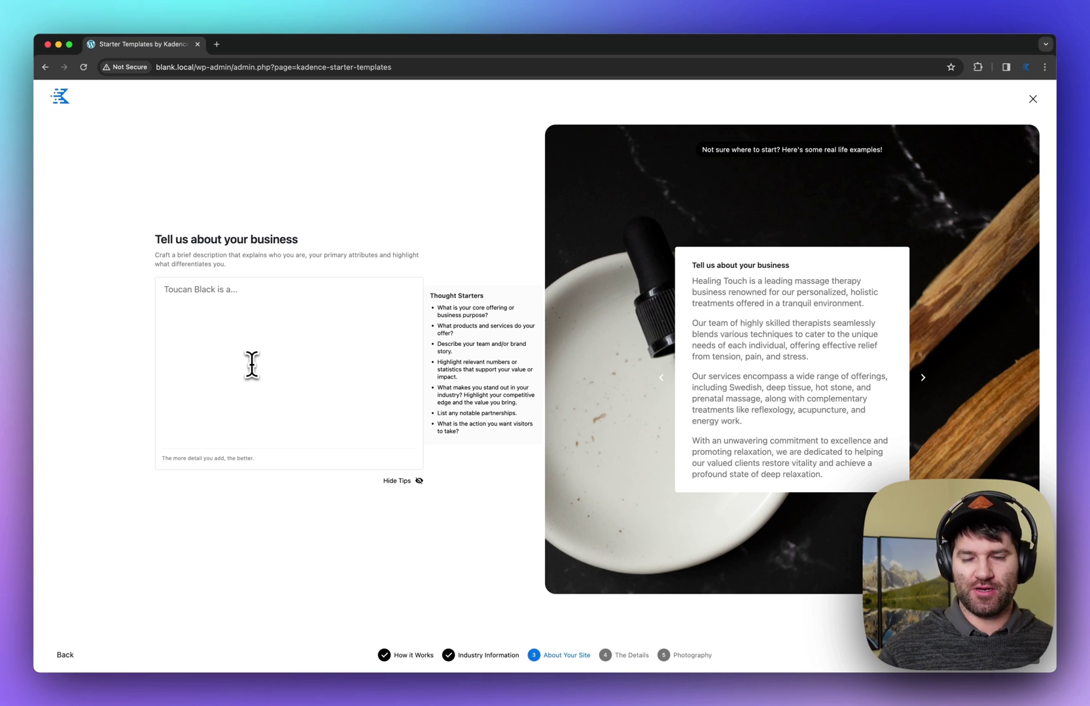
left_click(306, 369)
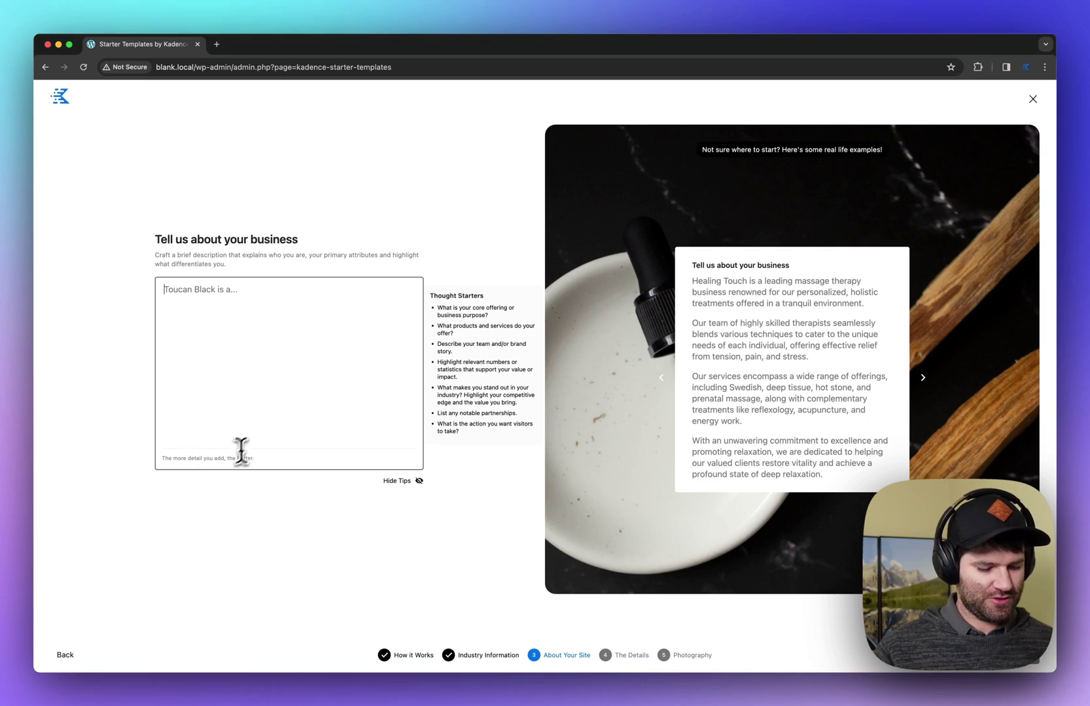
type("At Toucan Black we Craft Coffee that Fuels Adventure and every day life. Our coffee shop provides an inviting environment for meeting friends or reading a book with a great cup of coffee. We believe that every cup of coffee should be an exciting journey. We exclusively roast the finest, organic coffee beans and are committed to building a sustainable future that promotes both exceptional flavor and responsible production. Our coffee serves as the ideal source of energy for individuals who crave extraordinary experiences and wholeheartedly embrace uncharted territories.")
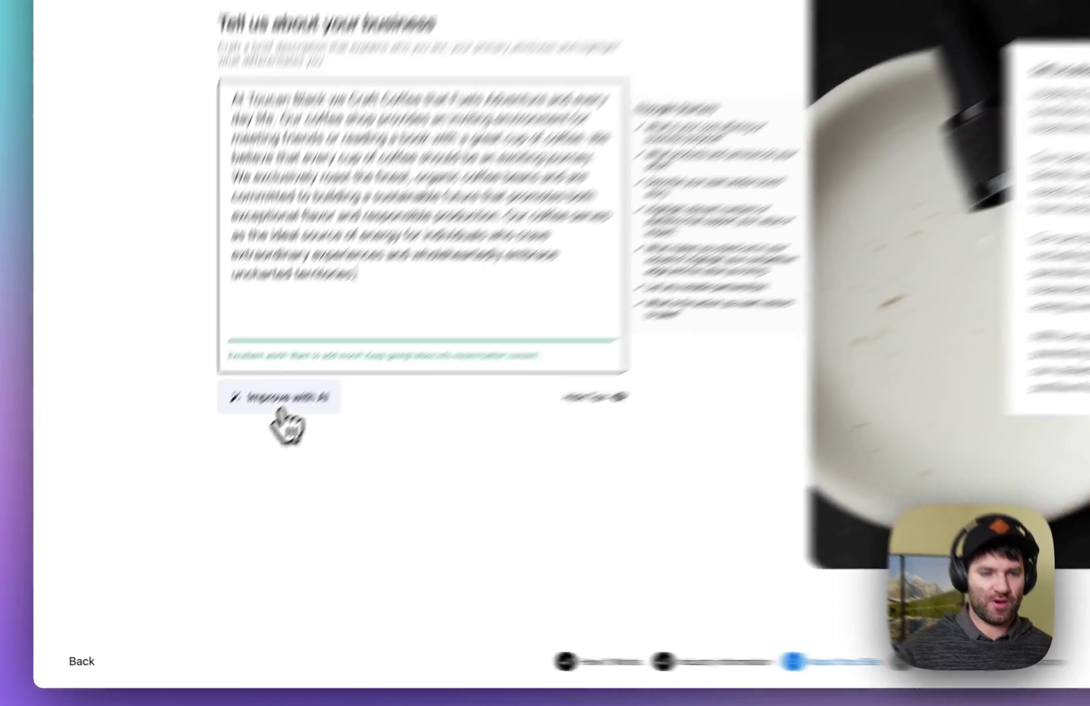
left_click(196, 482)
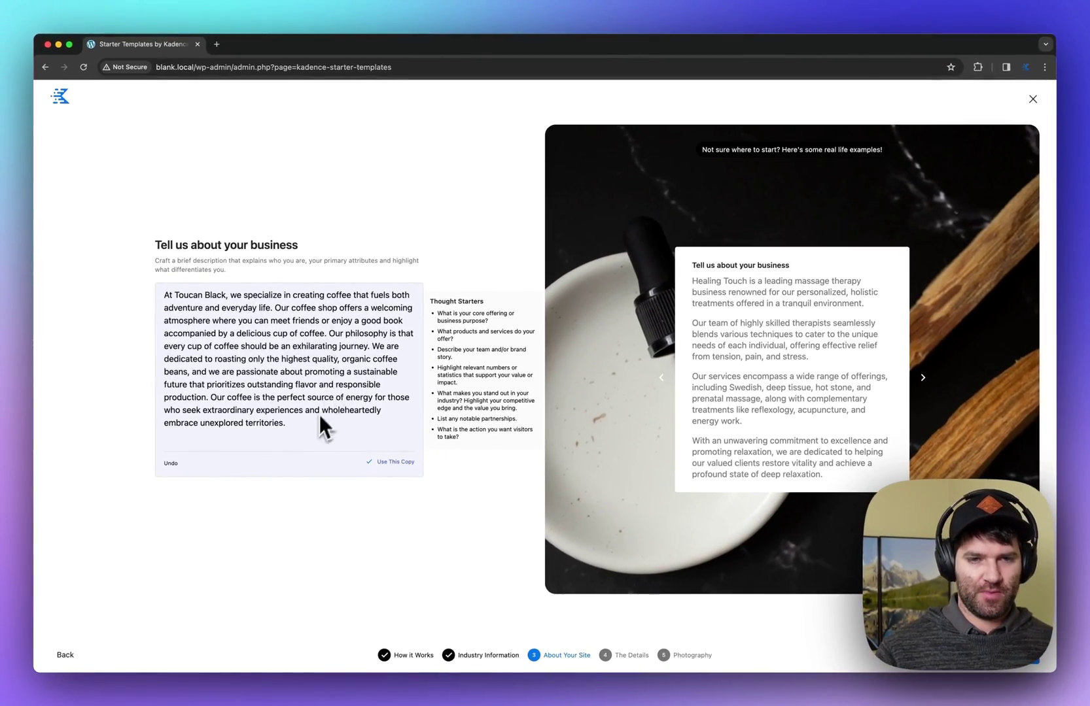
left_click(392, 461)
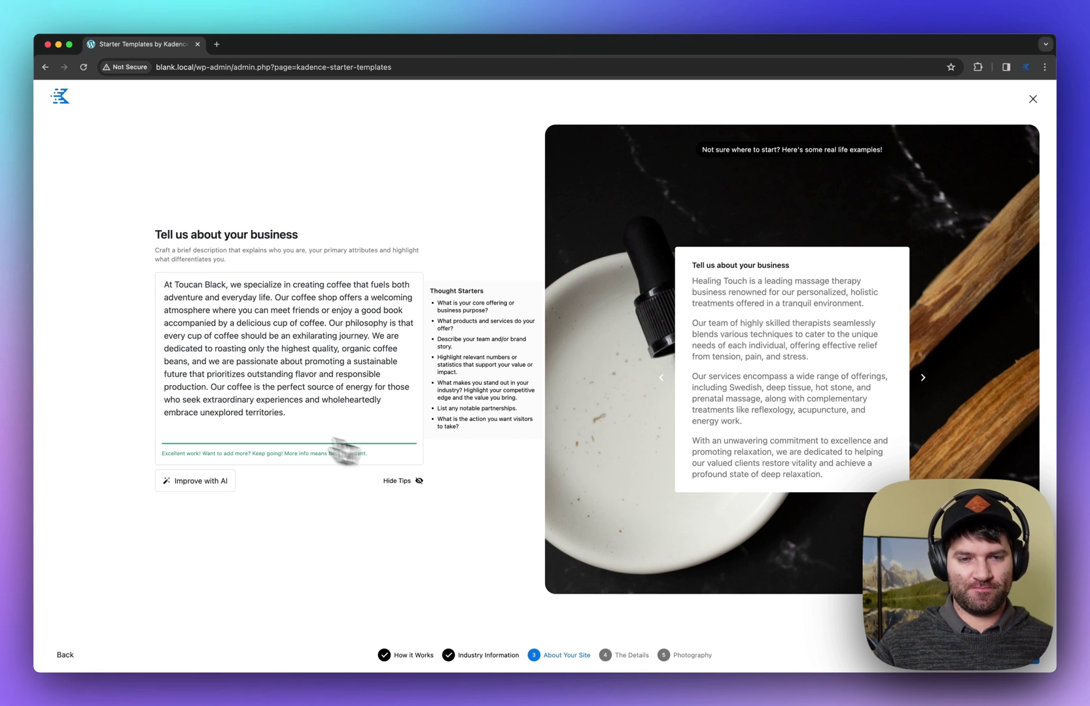
Step: Add keywords Coffee Shop, Organic coffee, Adventure fueling coffee, Highest quality coffee beans, Delicious cup of coffee
left_click(1047, 671)
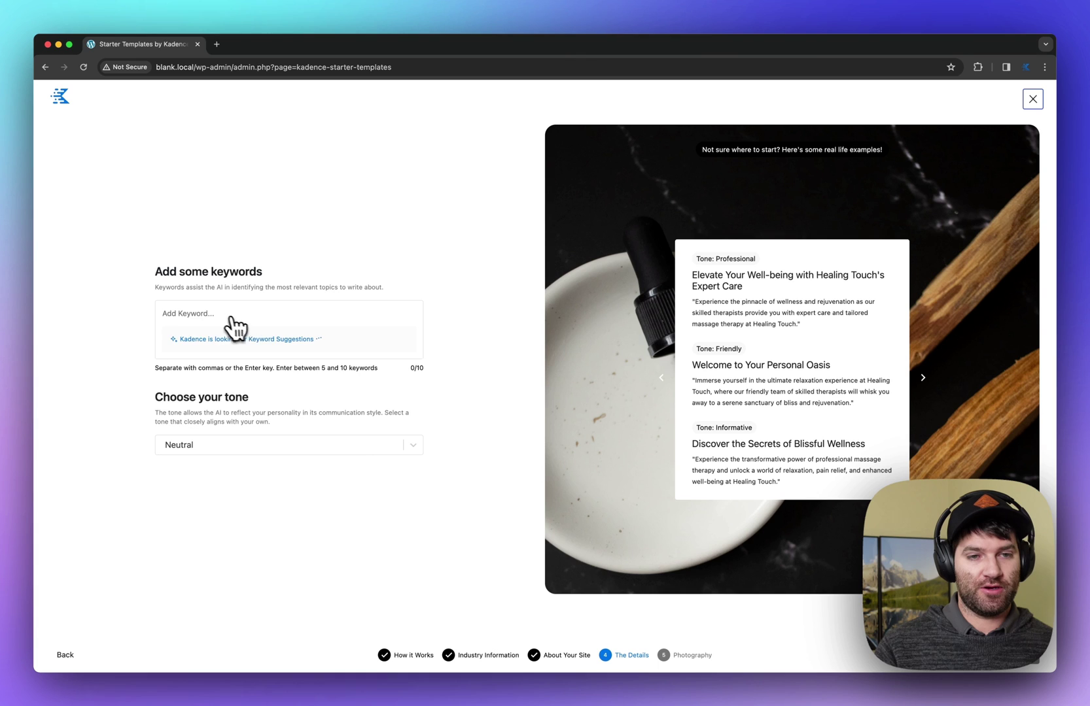
left_click(175, 271)
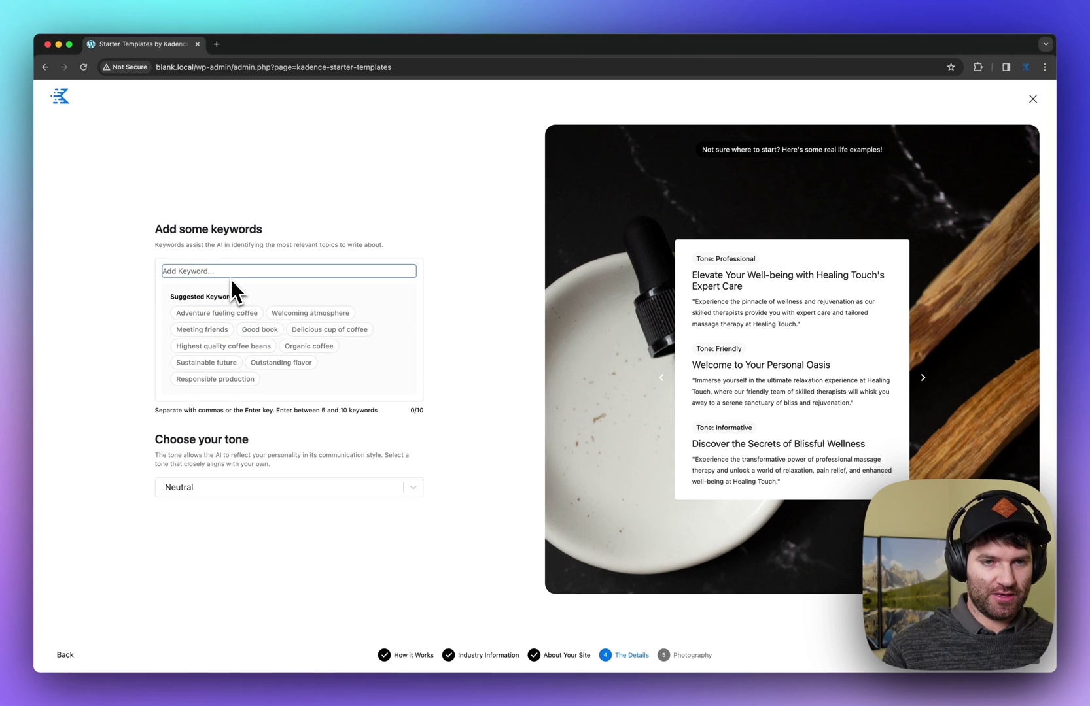
type("Coffe")
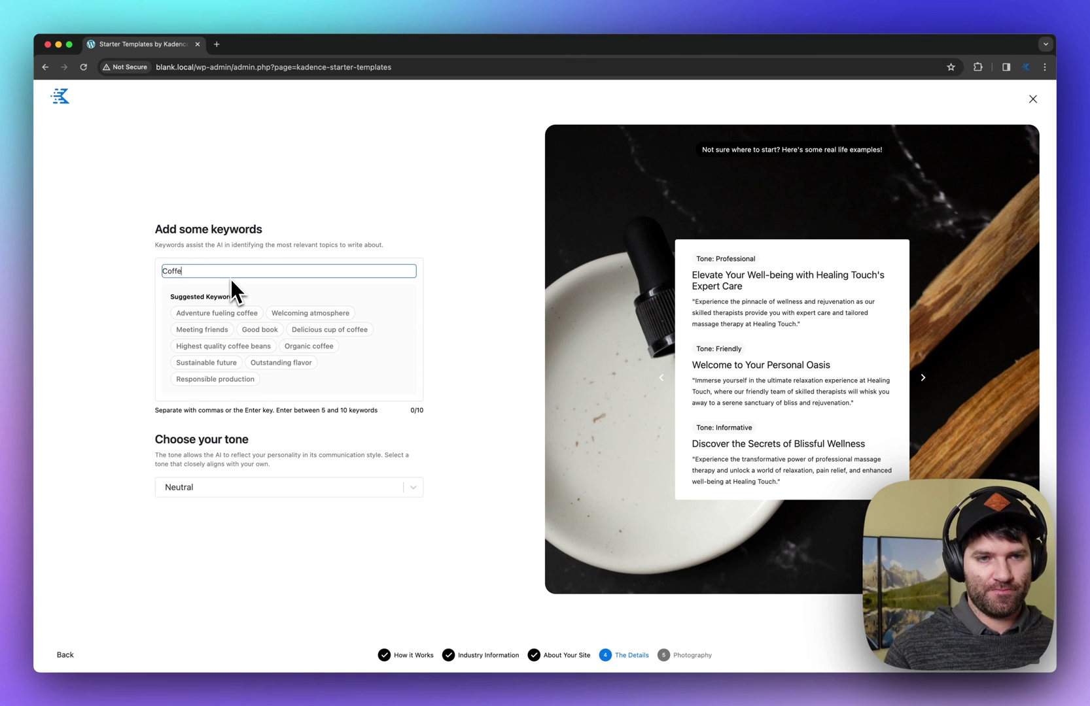
type("e S")
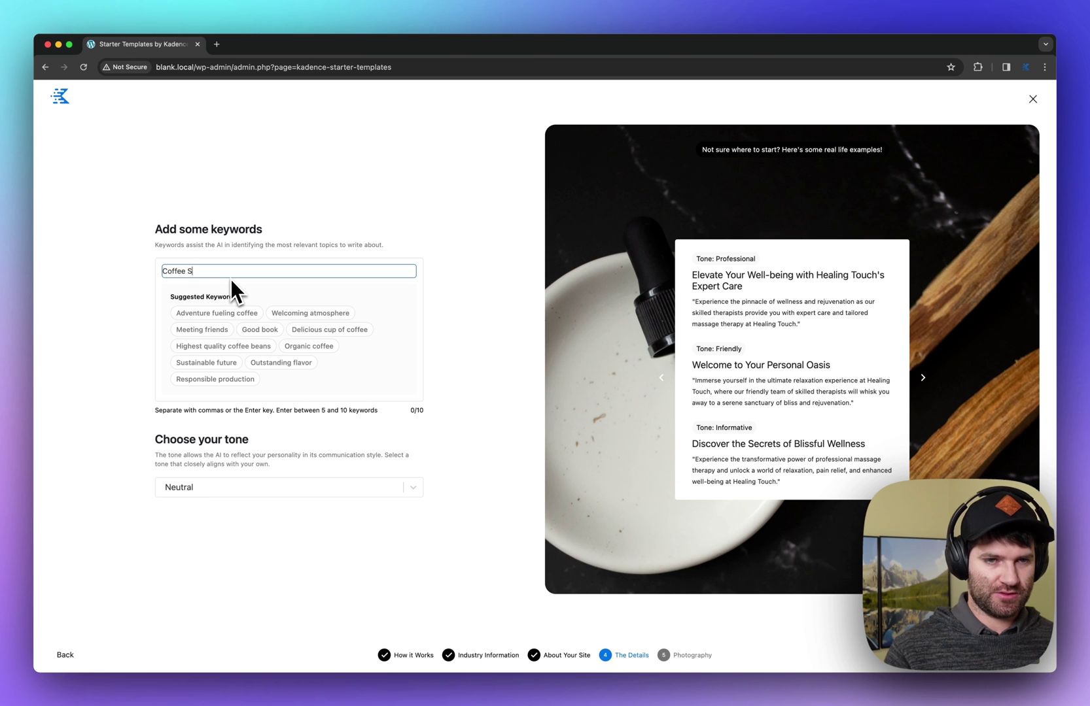
type("hop")
key("Return")
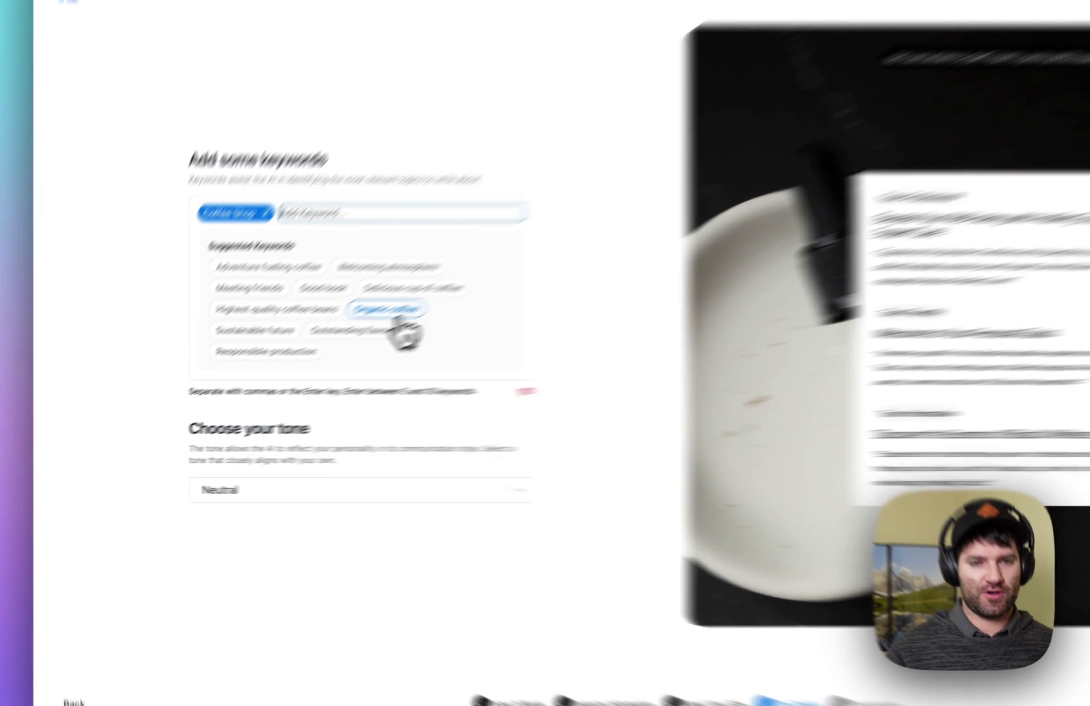
left_click(308, 346)
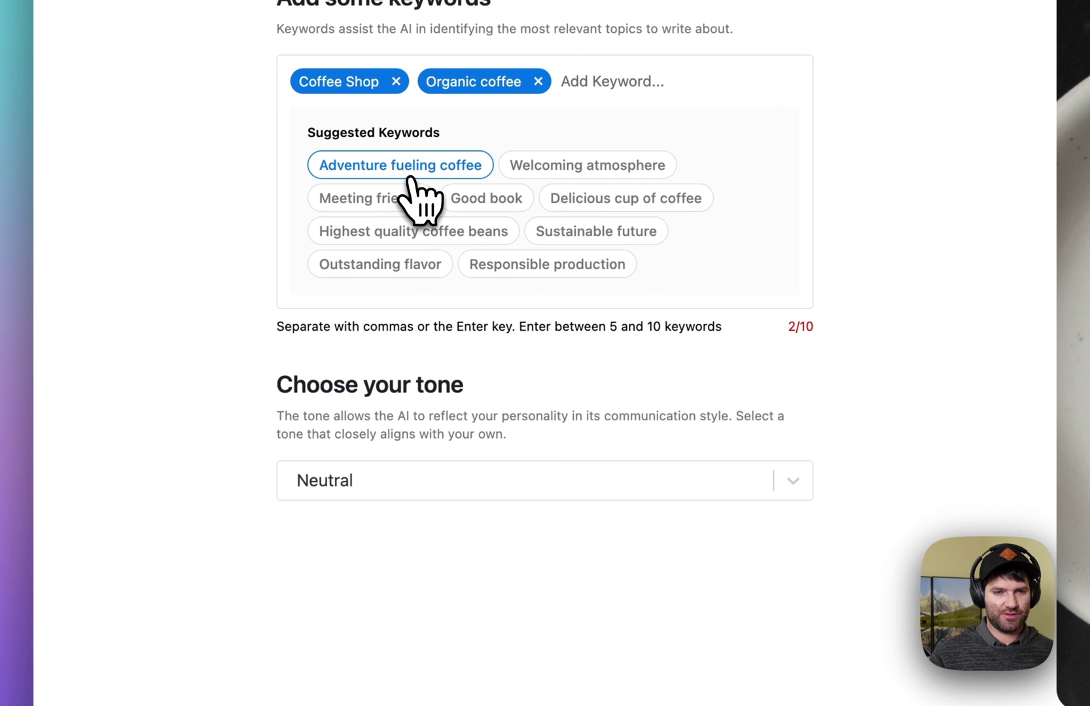
left_click(410, 173)
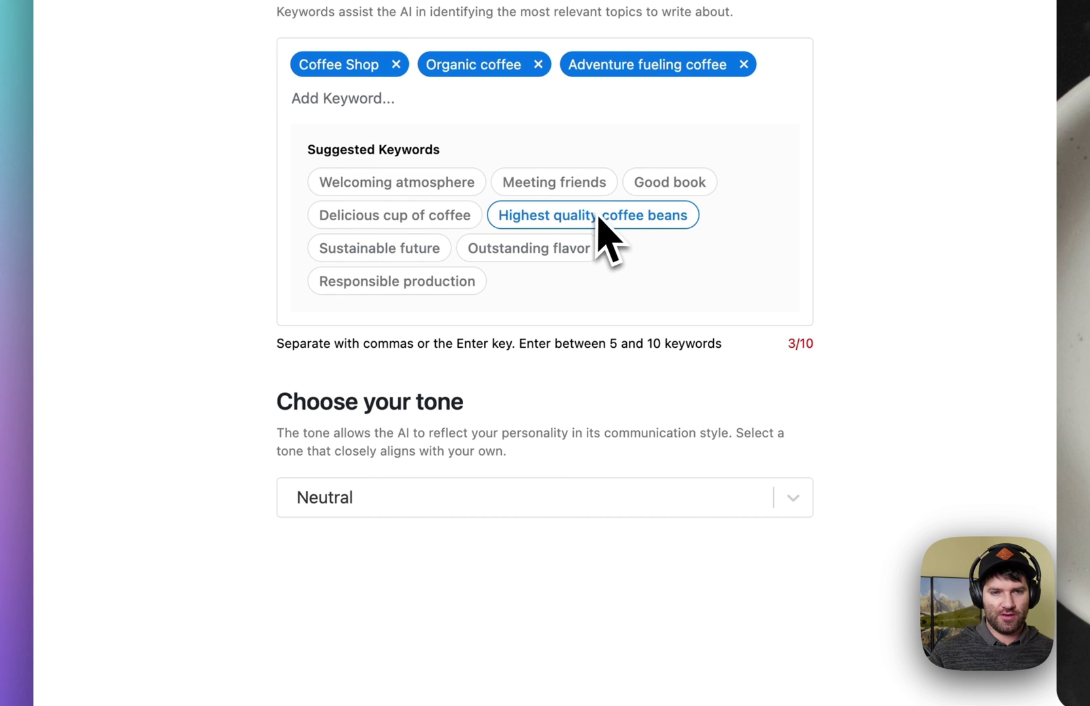
left_click(635, 224)
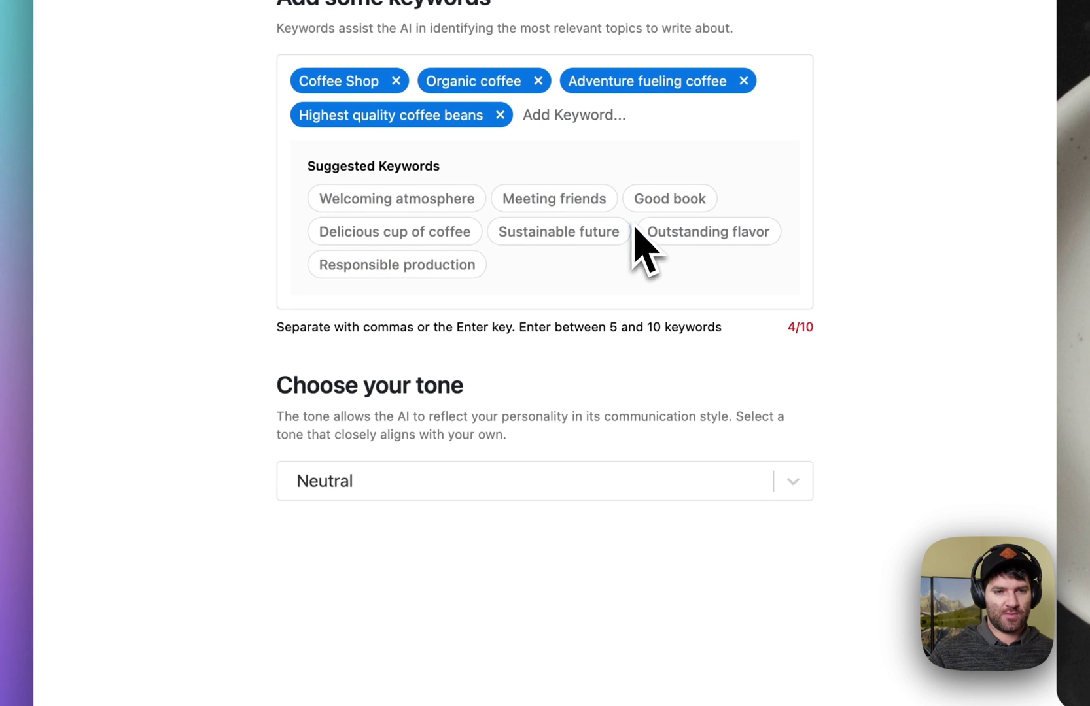
left_click(433, 240)
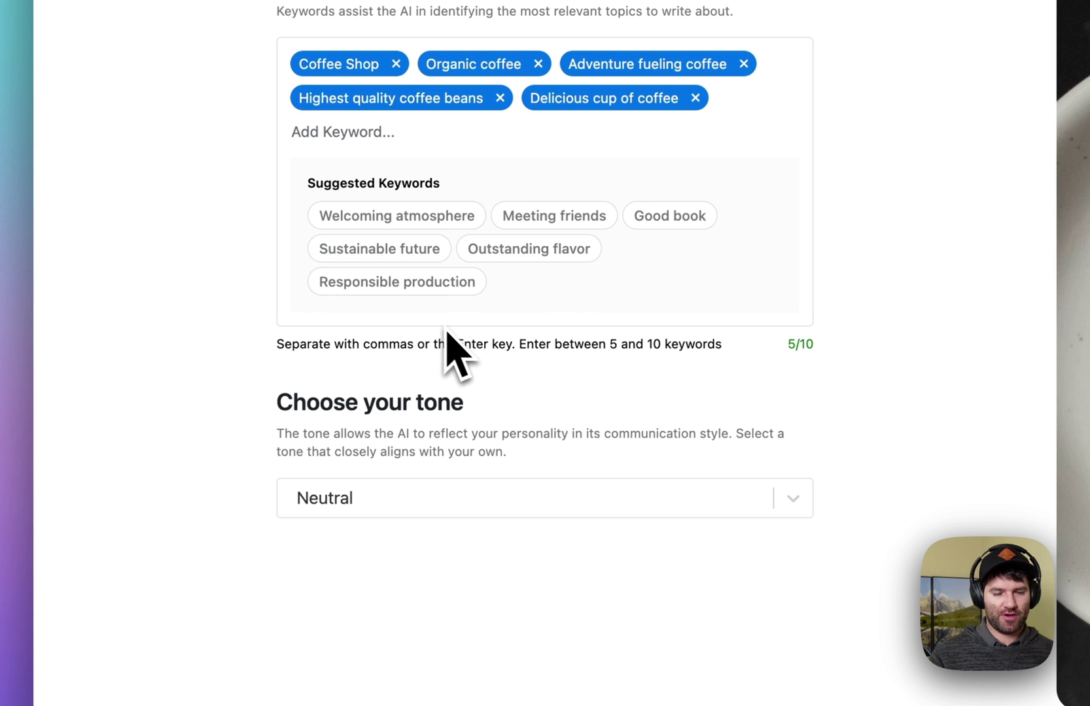
Step: Set the writing tone to Friendly and continue to Photography
left_click(412, 500)
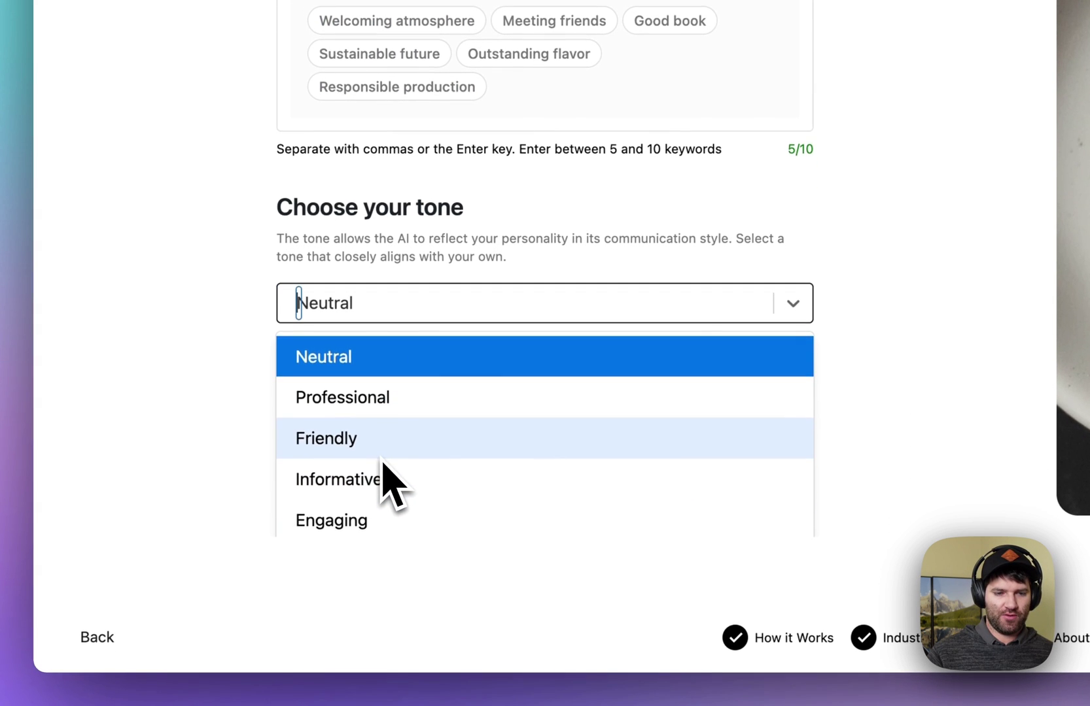
left_click(382, 530)
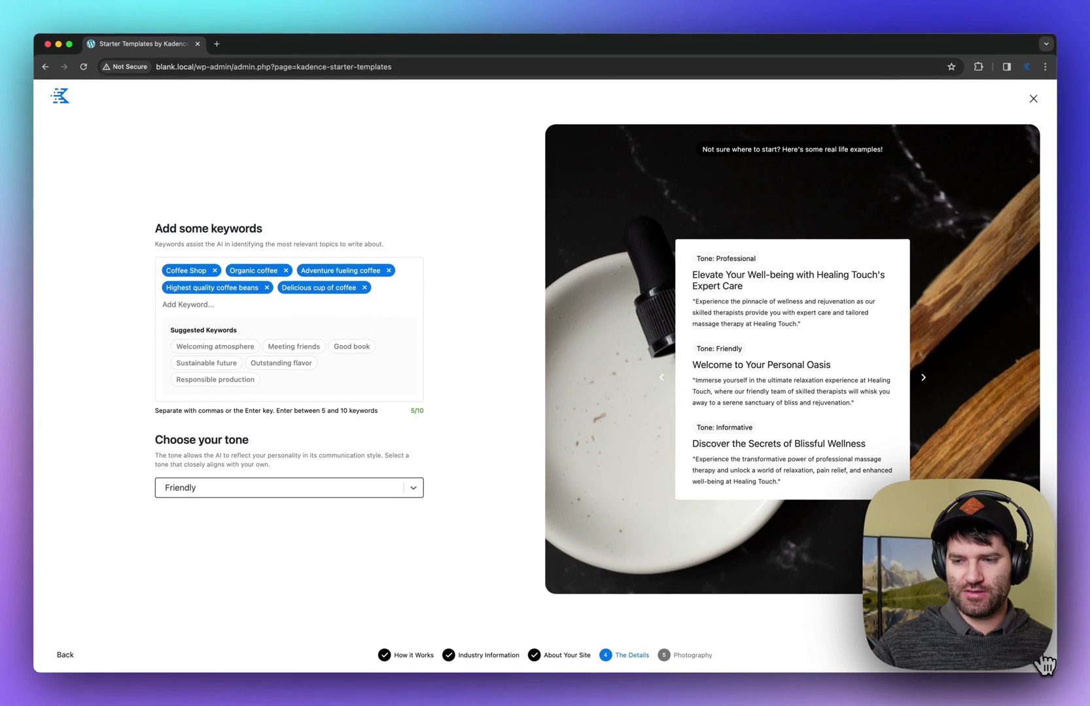
left_click(1039, 664)
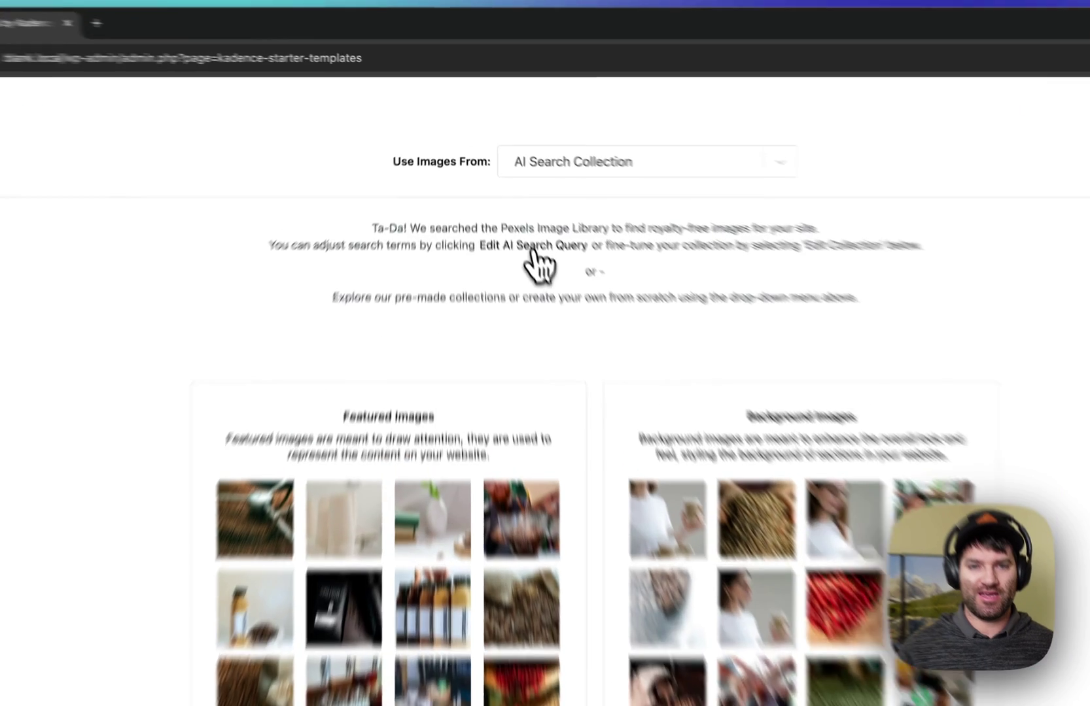
Step: Change the AI image search query to 'coffee shop people' and save it
left_click(538, 249)
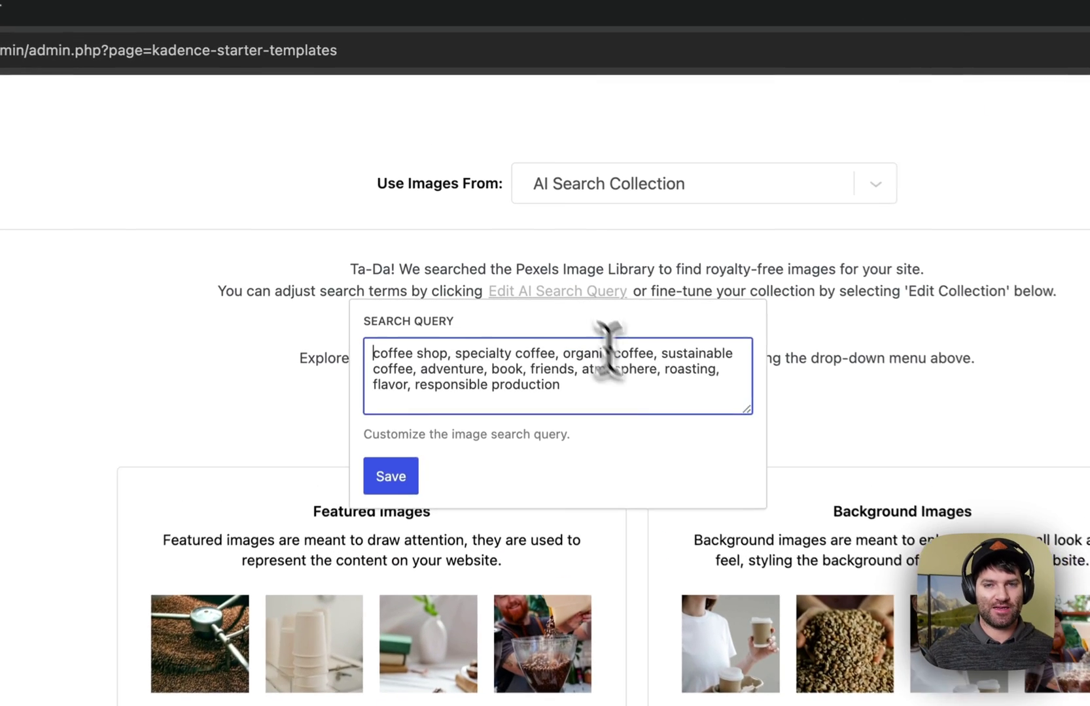
left_click(589, 392)
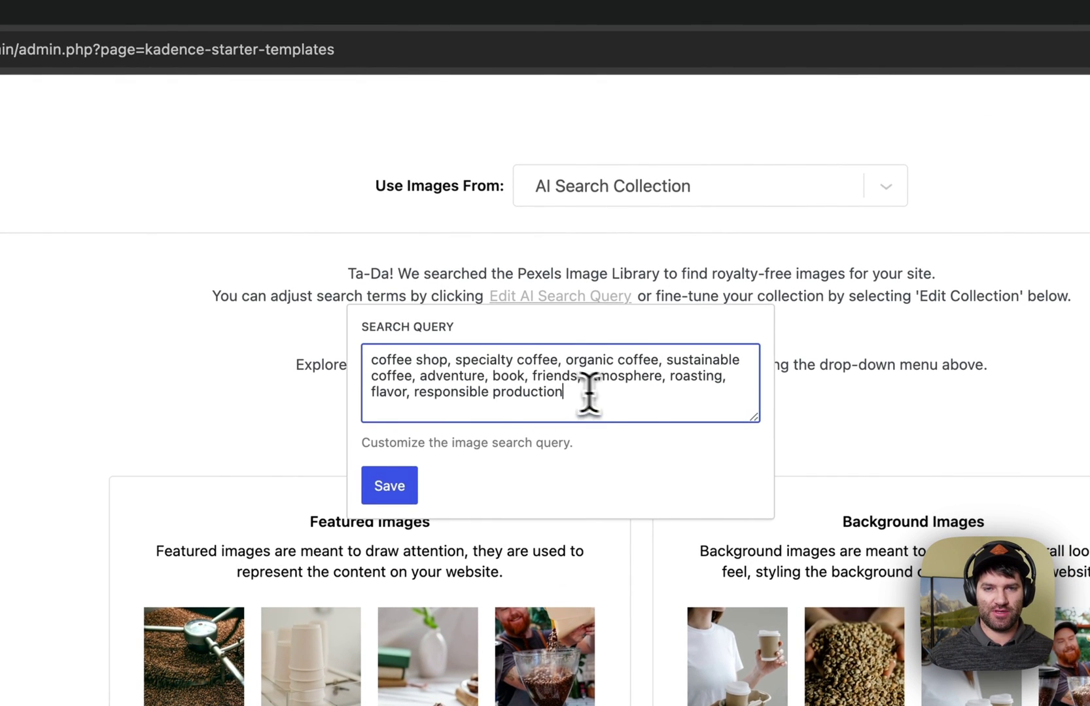
left_click_drag(589, 392, 468, 378)
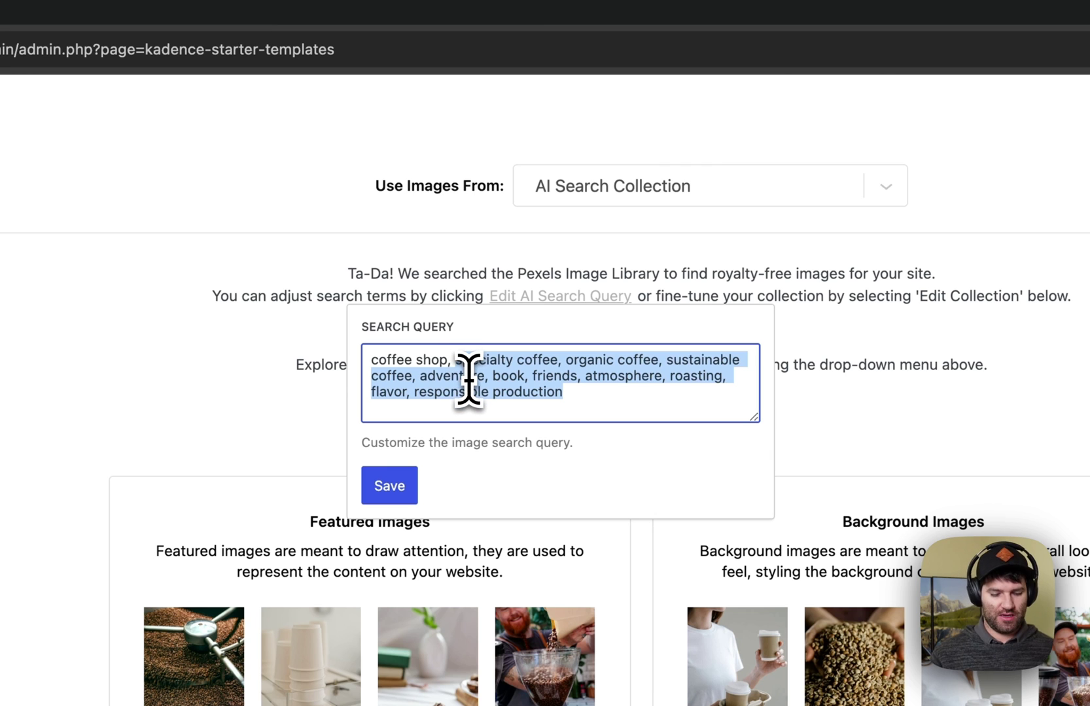
key("BackSpace")
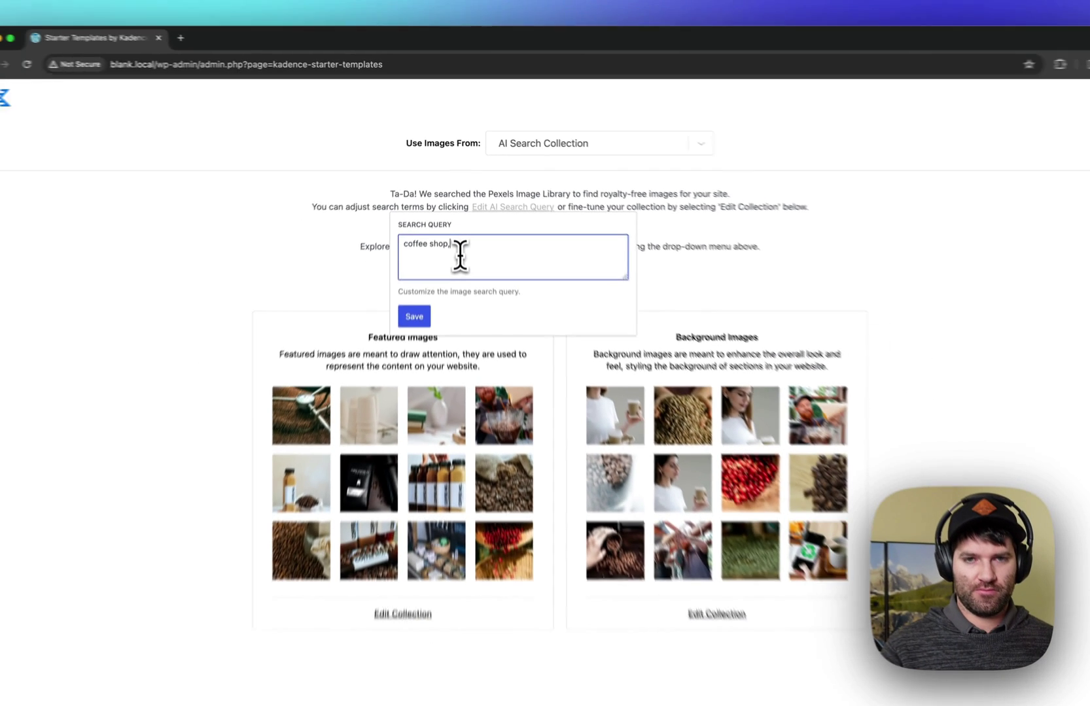
key("BackSpace")
key("BackSpace")
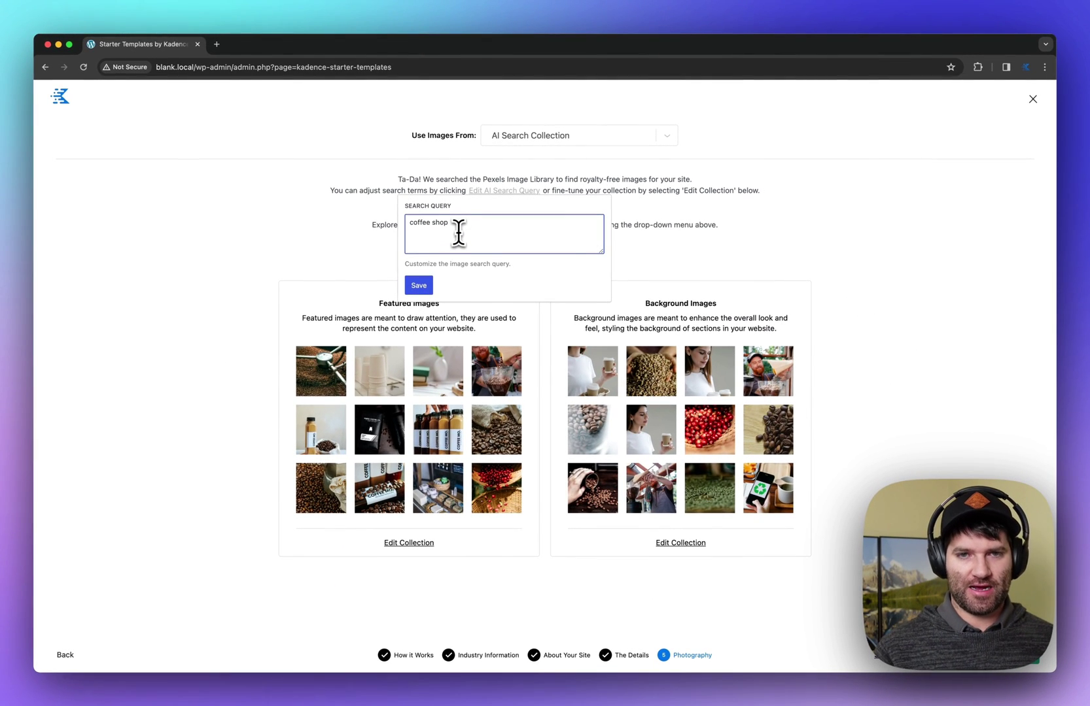
left_click(424, 285)
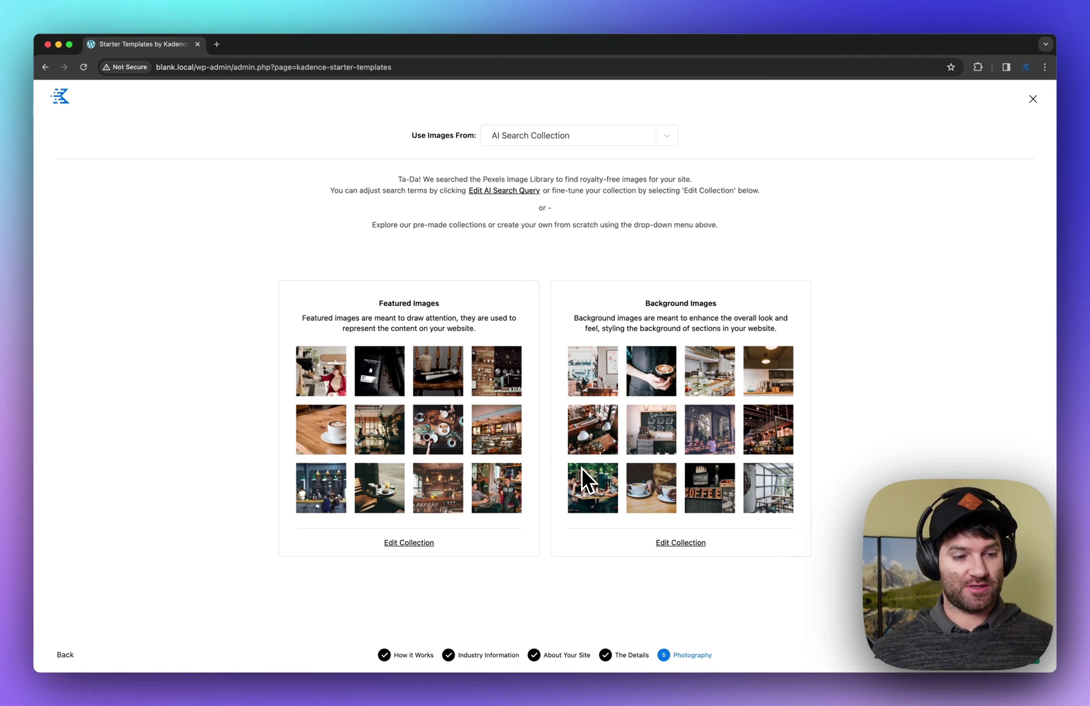
left_click(513, 191)
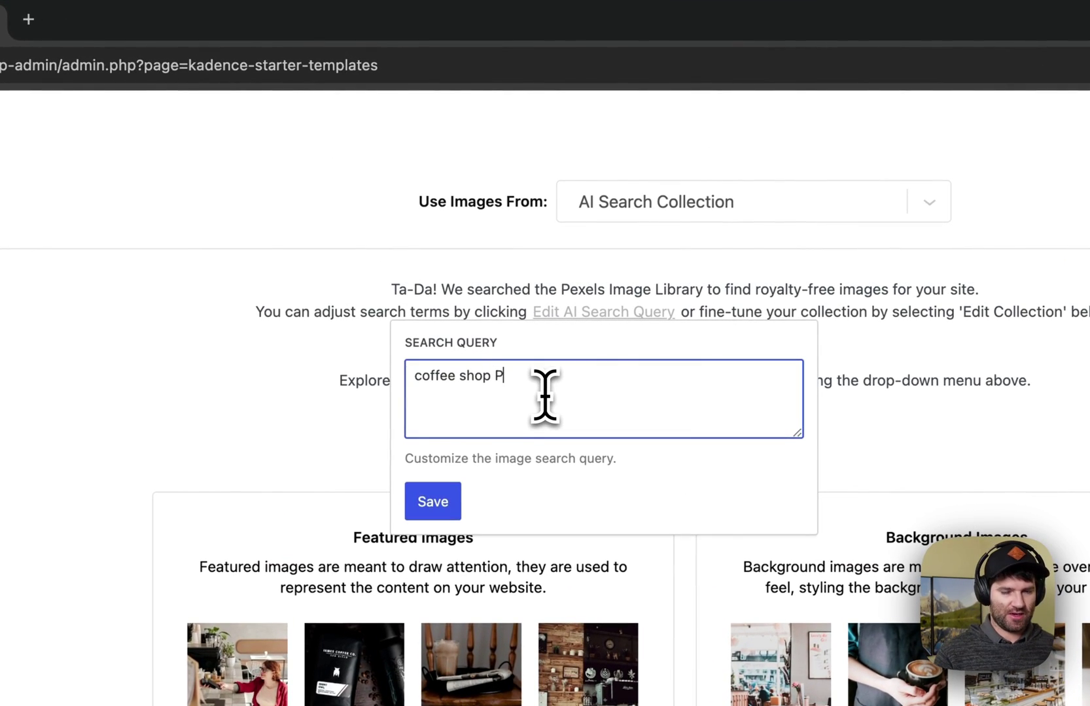
type("pea")
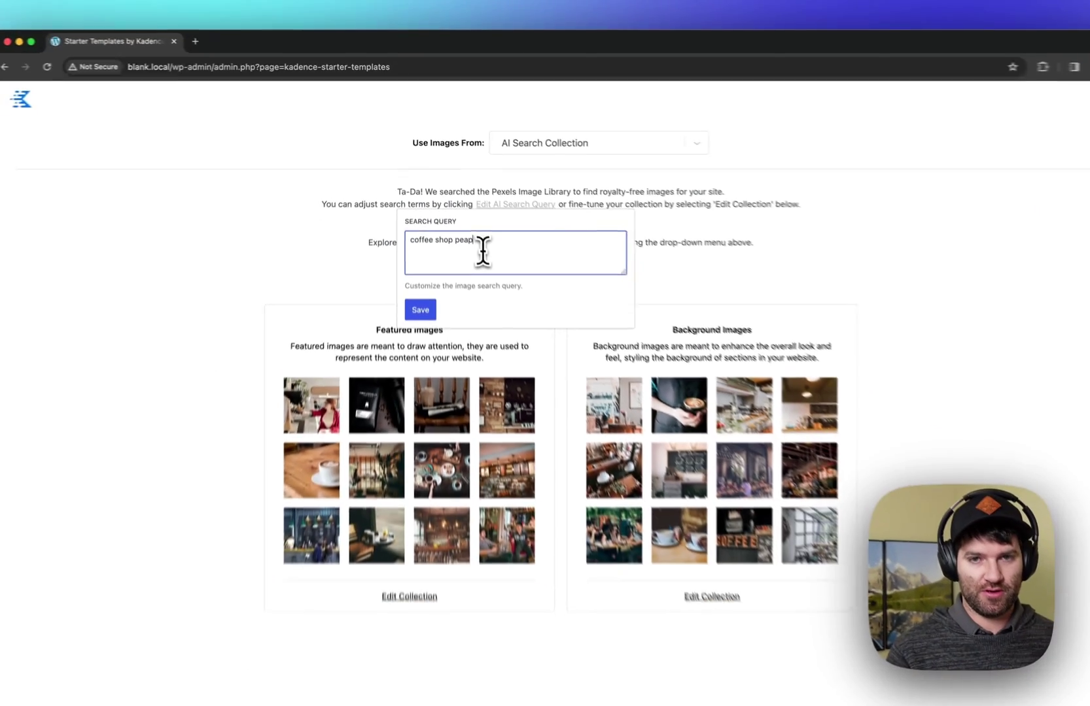
key("BackSpace")
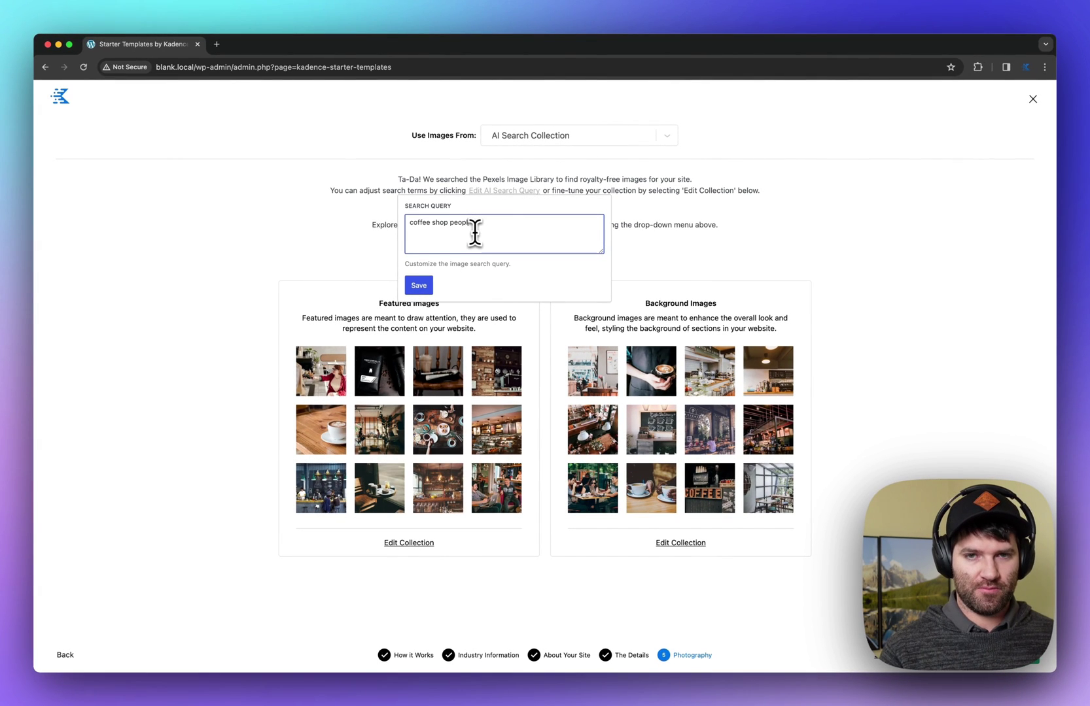
left_click(420, 285)
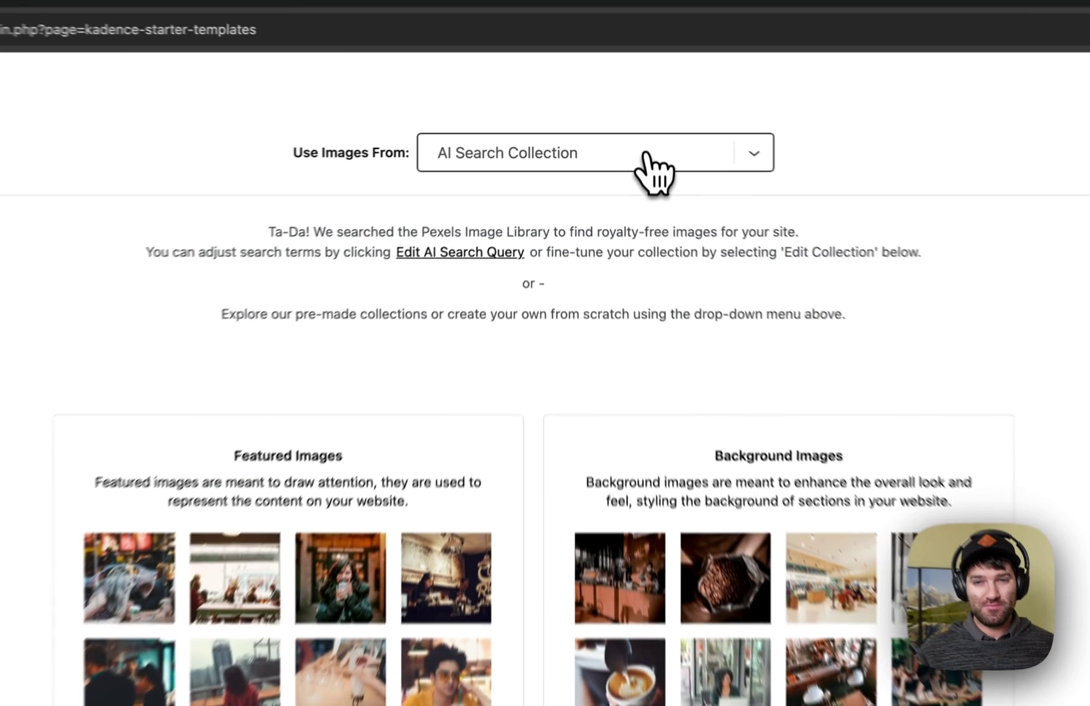
Step: Browse the image collection list, keeping AI Search Collection selected
left_click(611, 136)
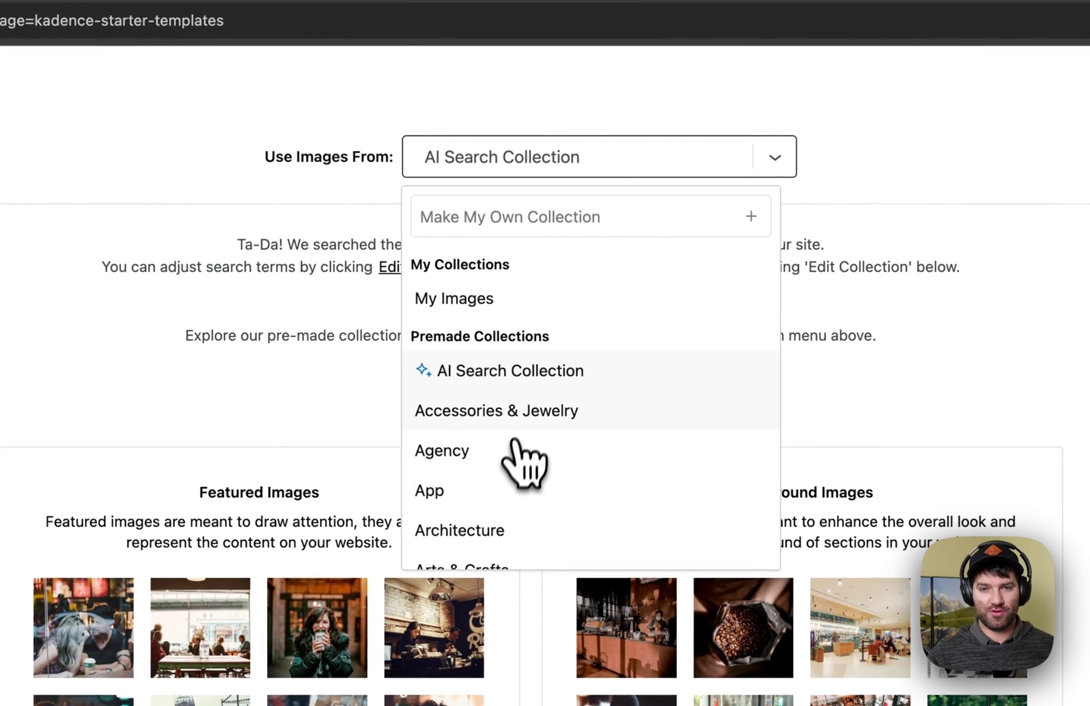
scroll(537, 279, "down", 3)
scroll(517, 497, "down", 4)
scroll(533, 553, "down", 5)
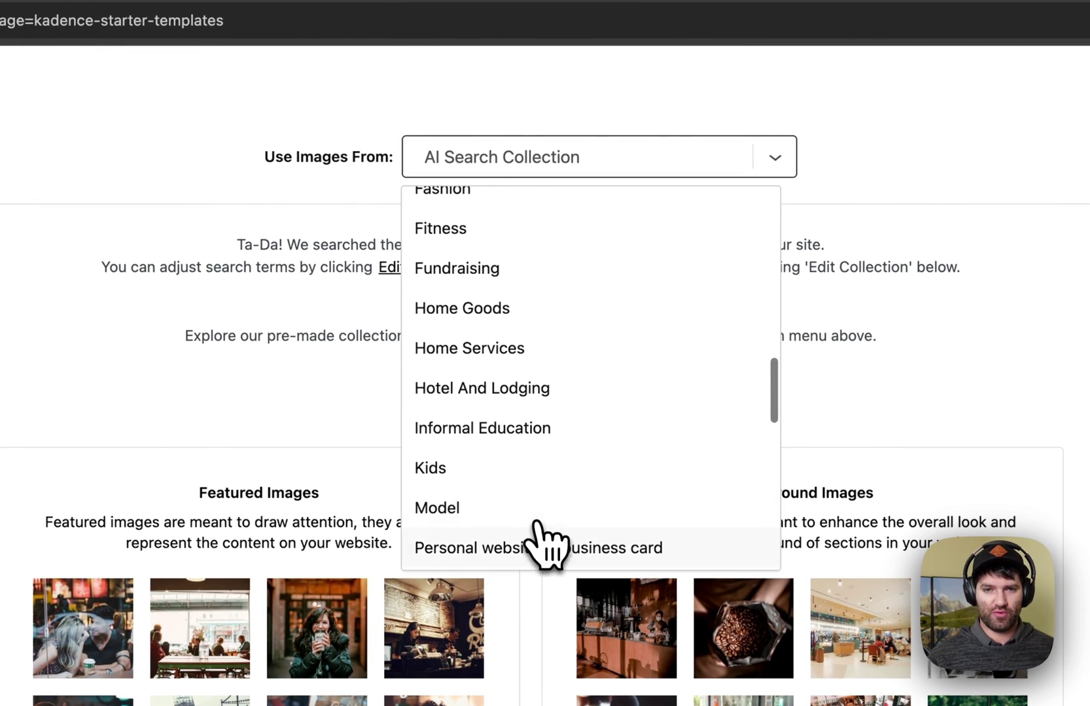
scroll(553, 563, "up", 10)
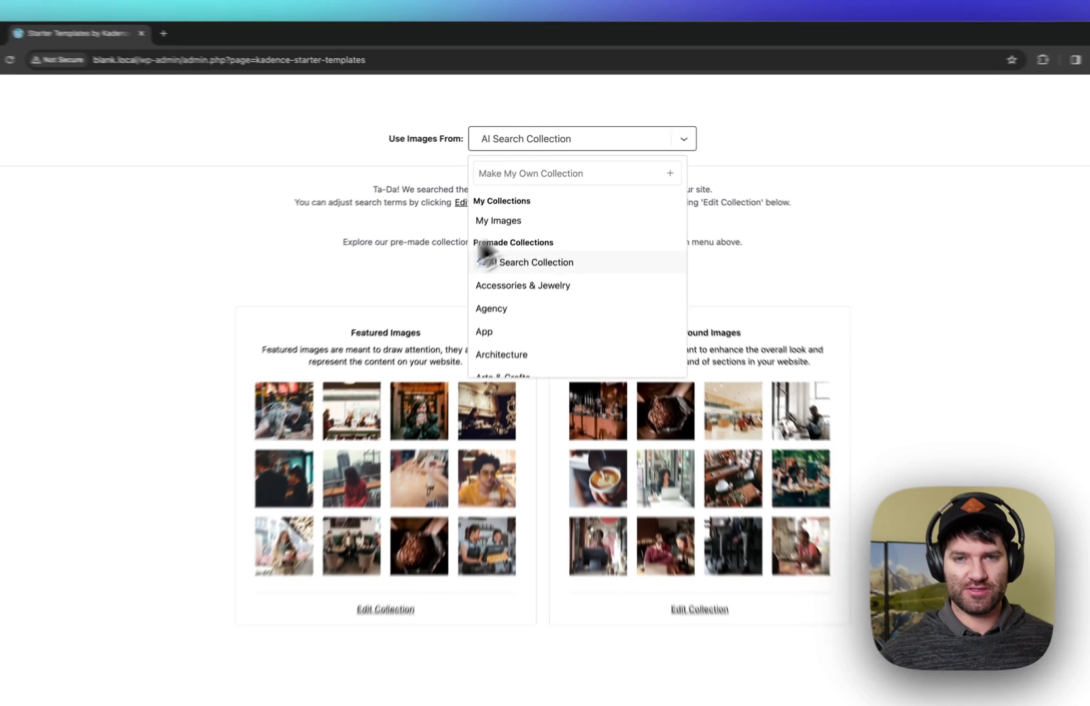
left_click(474, 370)
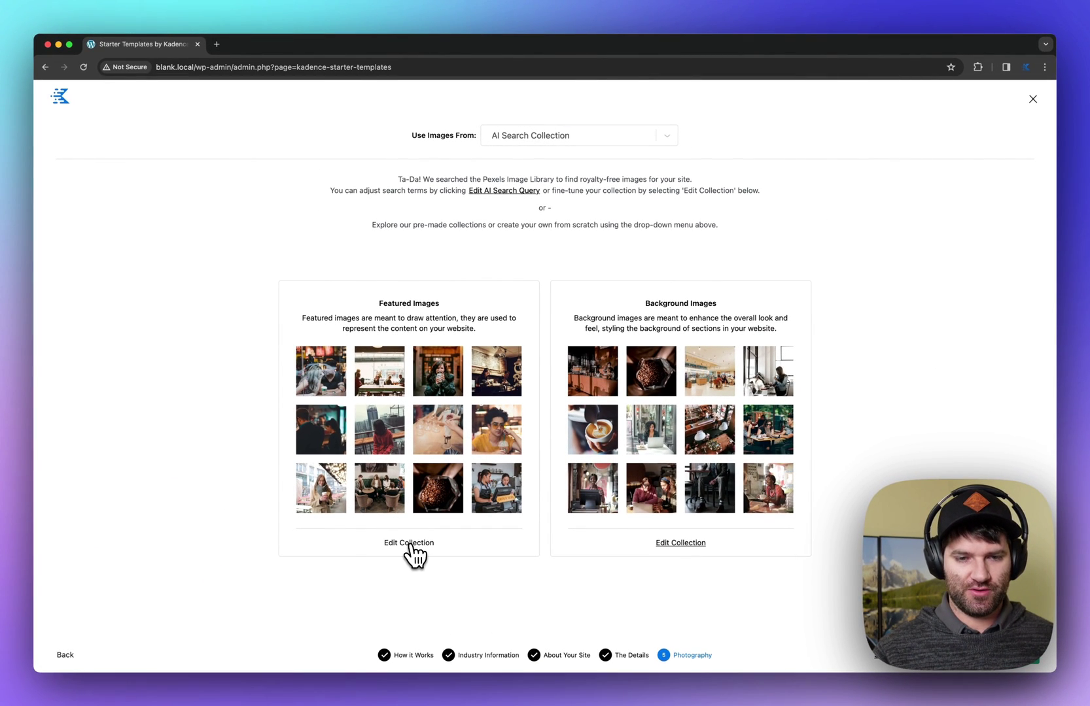
Step: Import the apron server photo from a Pexels 'Coffee Espresso' search into Featured Images
left_click(410, 544)
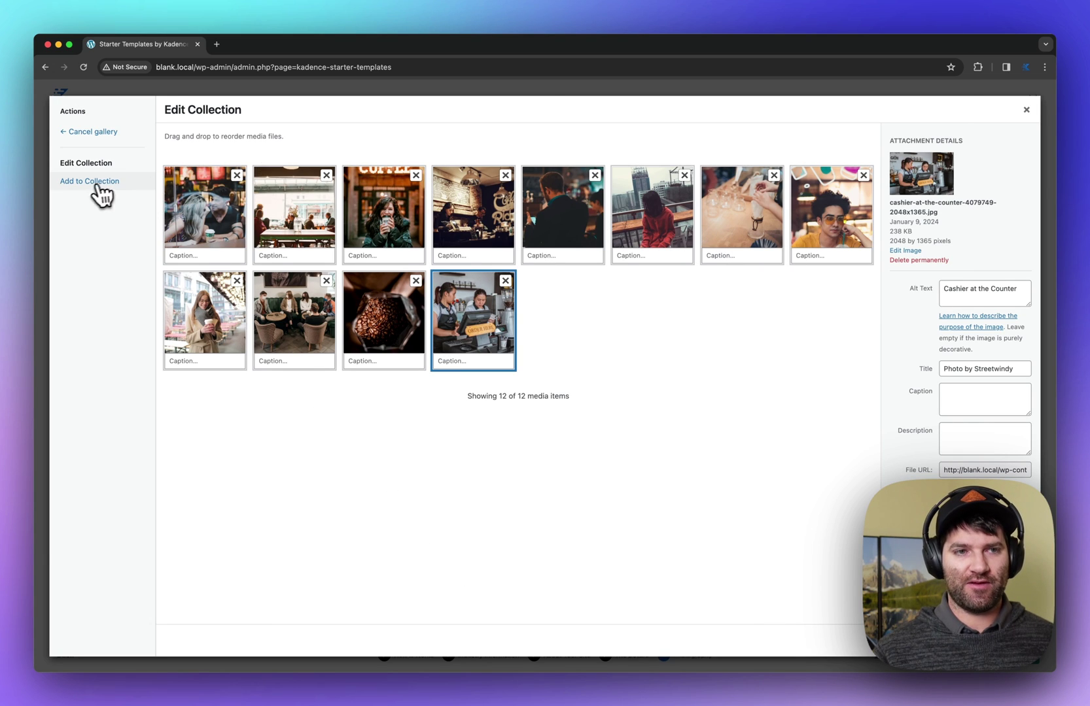
left_click(92, 182)
left_click(282, 132)
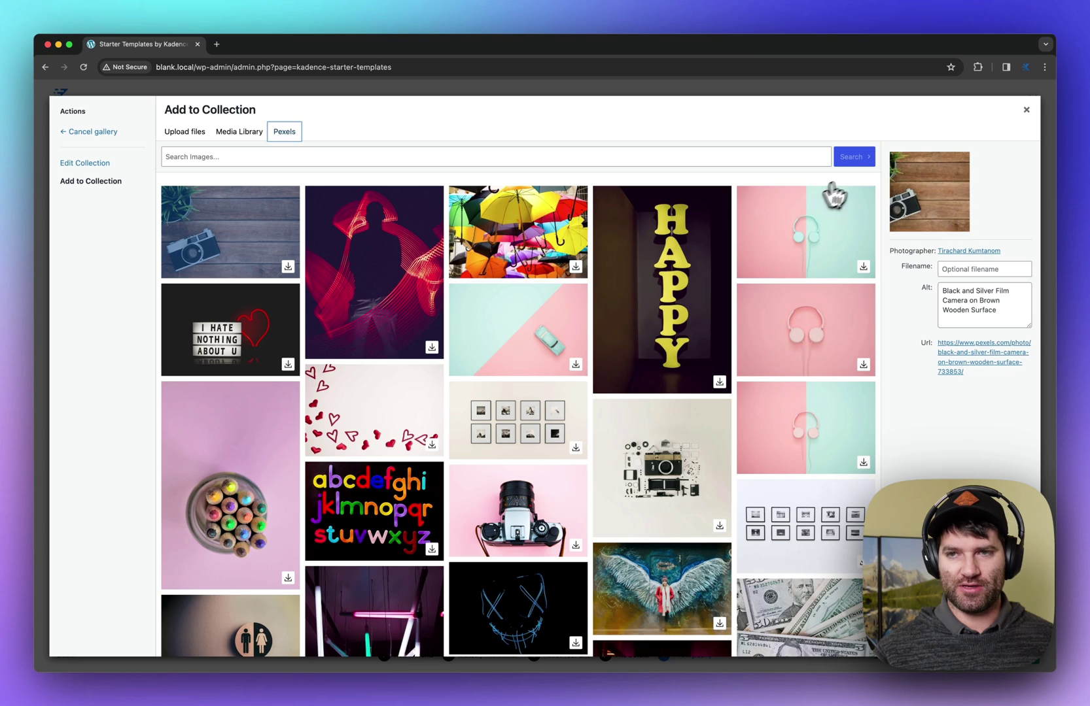
left_click(757, 157)
type("Cof")
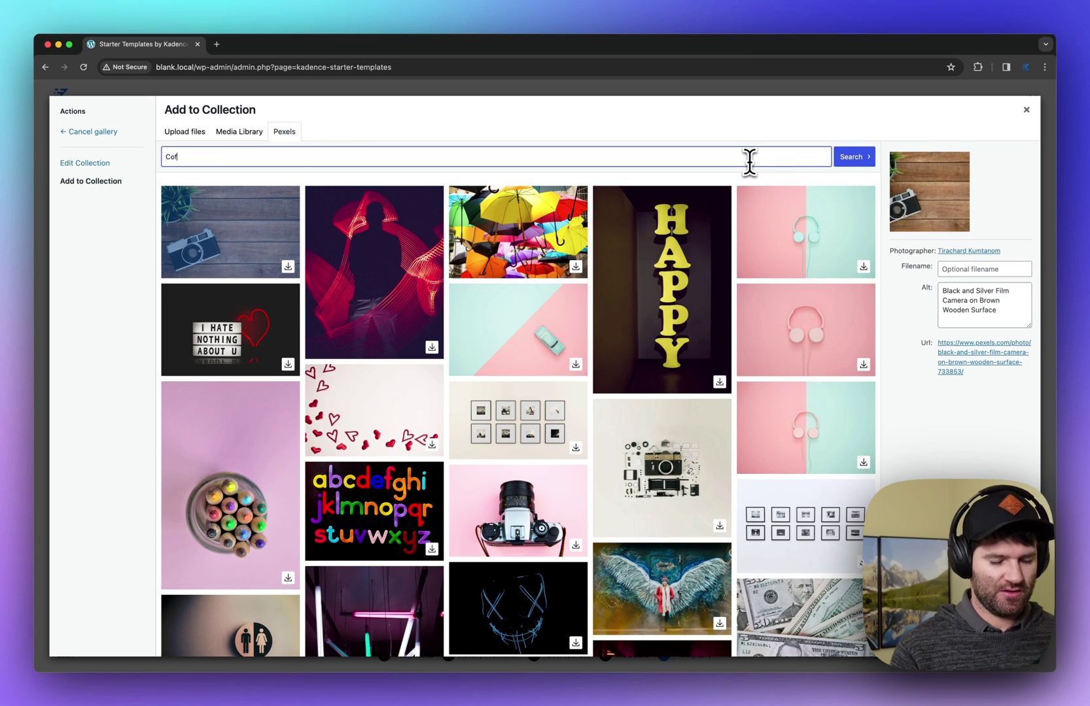
type("fee Espresso")
scroll(498, 486, "down", 5)
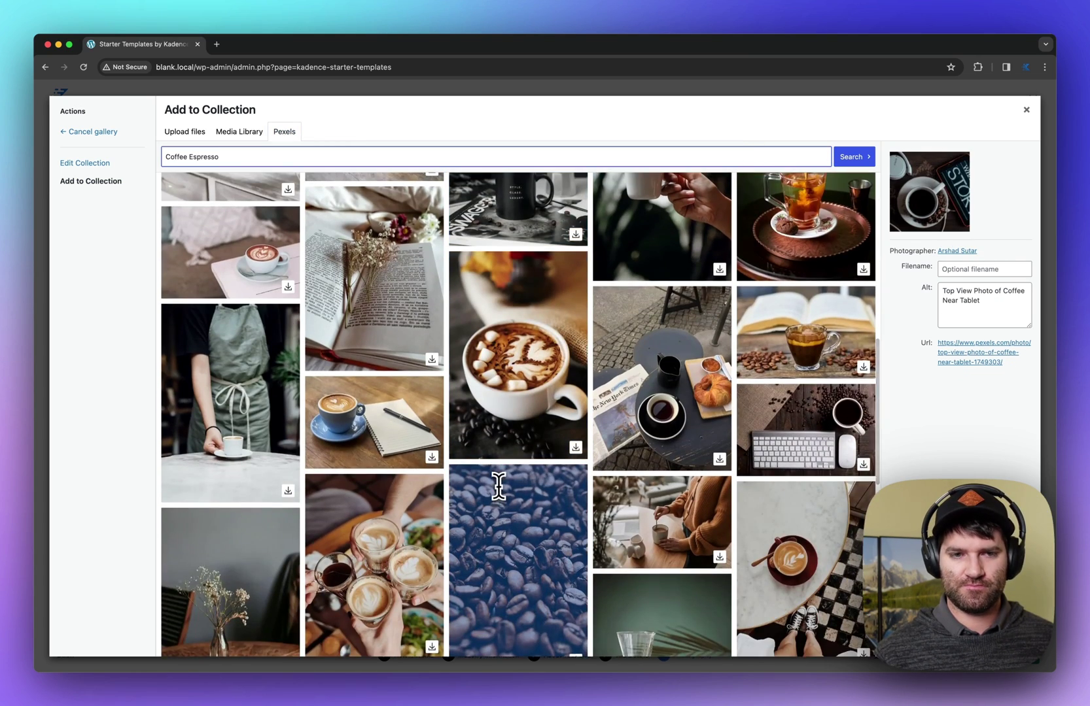
scroll(498, 485, "down", 3)
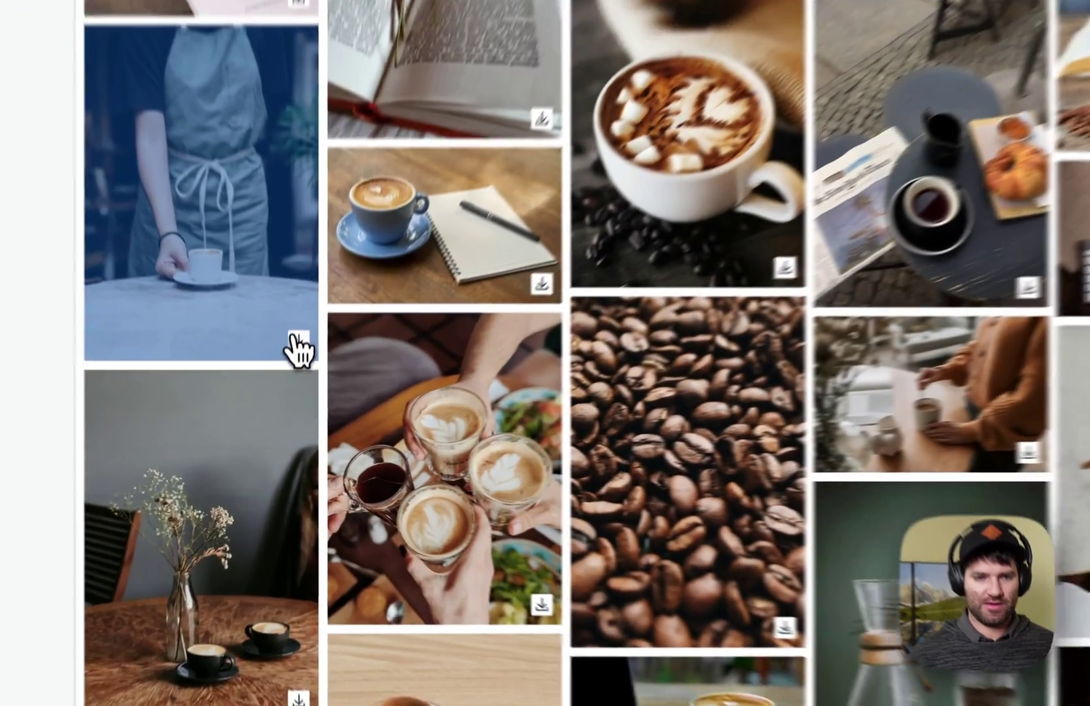
left_click(297, 346)
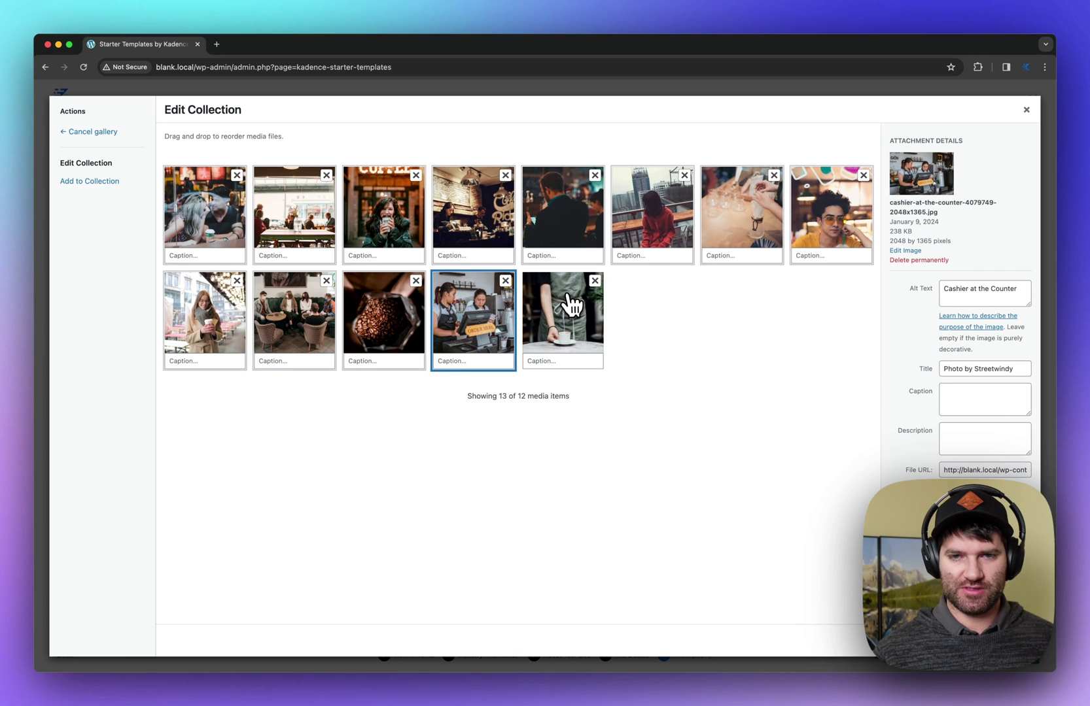
Step: Move the apron photo to third place and delete the grey-haired woman photo
left_click_drag(568, 322, 396, 230)
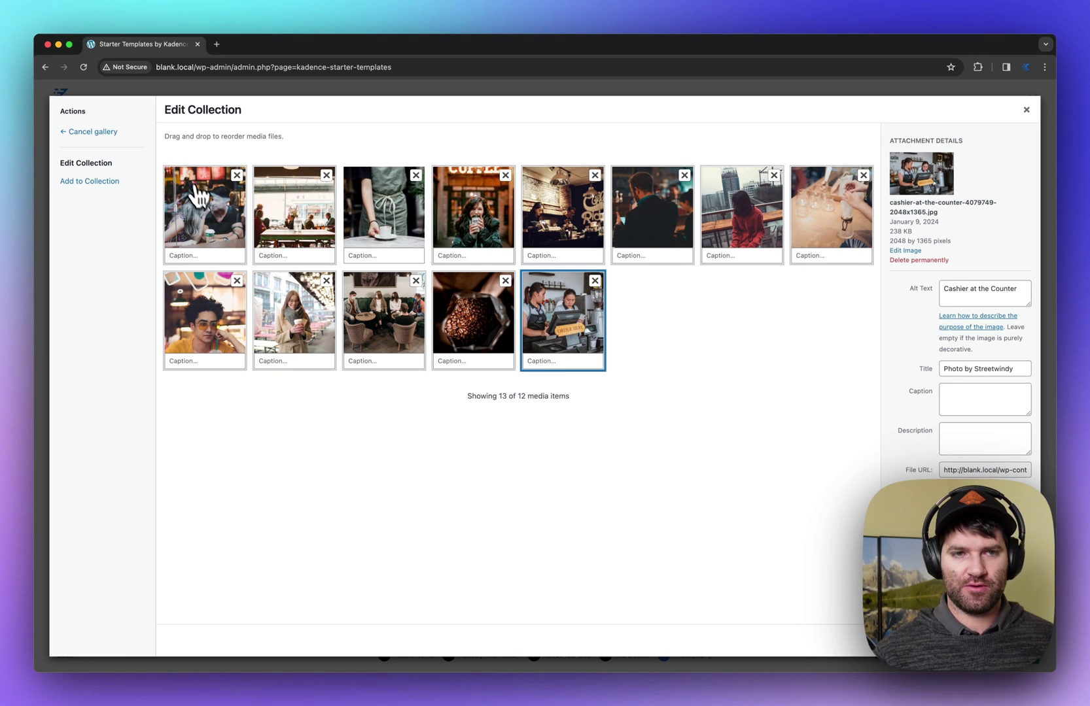
left_click_drag(198, 197, 564, 214)
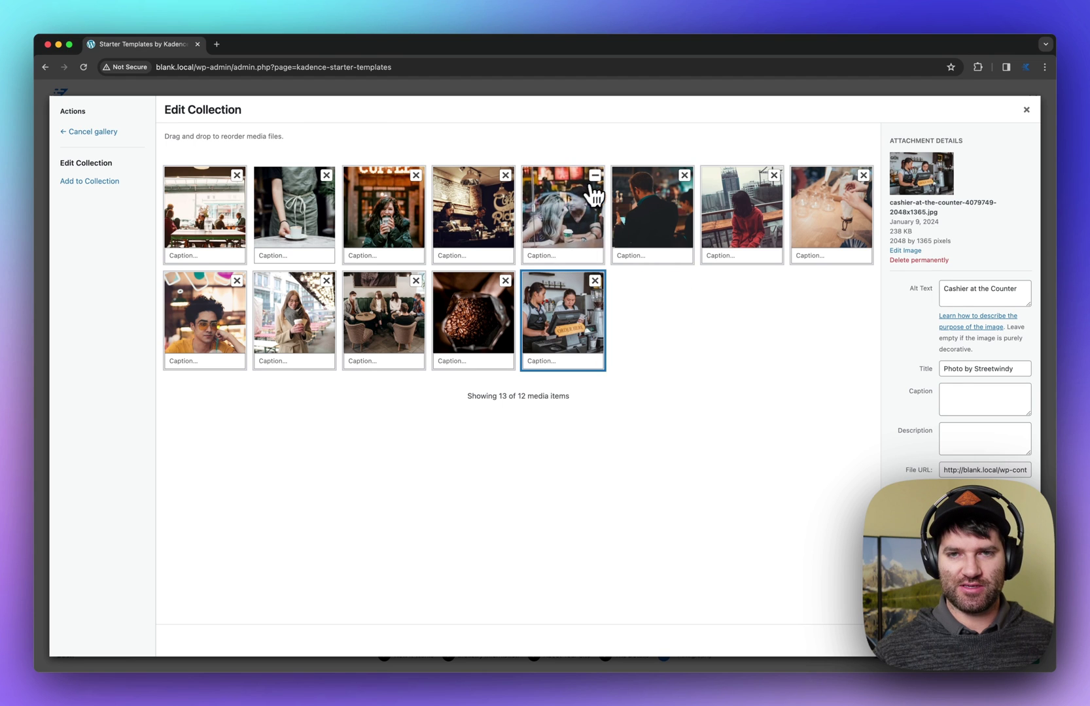
left_click(595, 175)
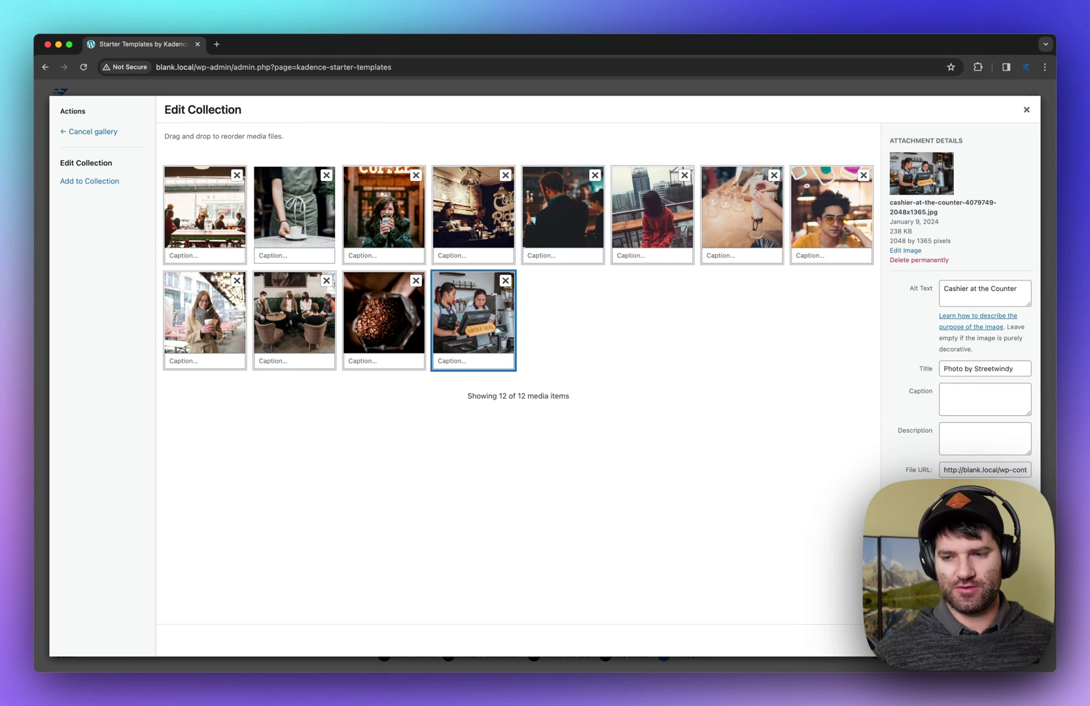
key("Escape")
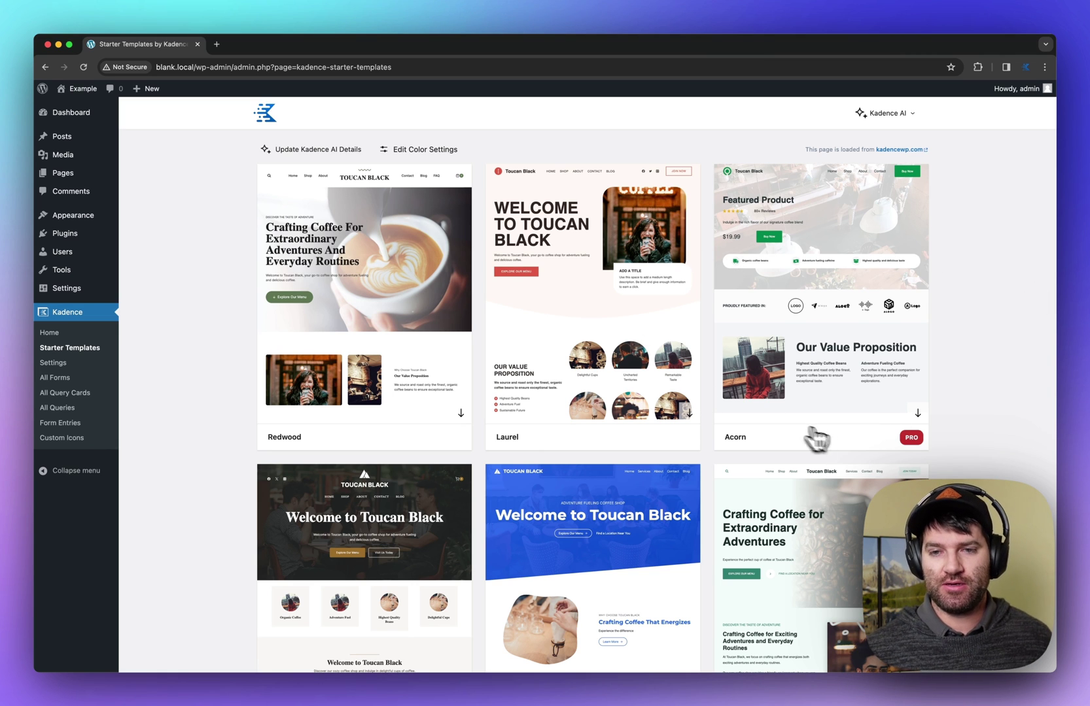
scroll(890, 442, "down", 3)
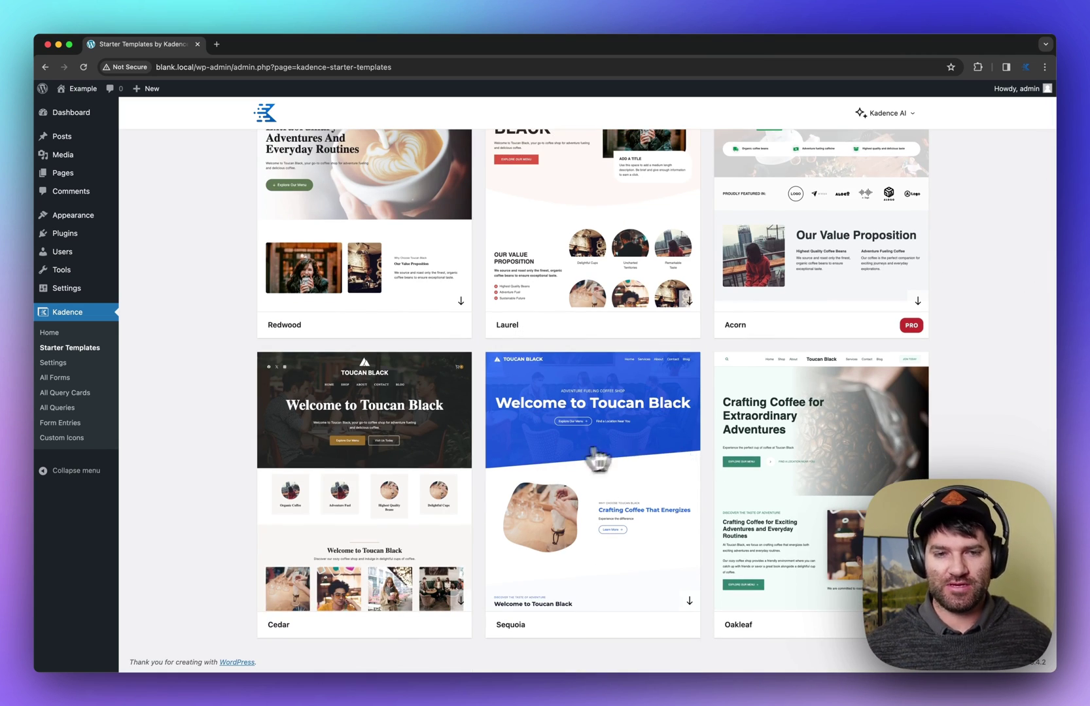
scroll(602, 458, "up", 3)
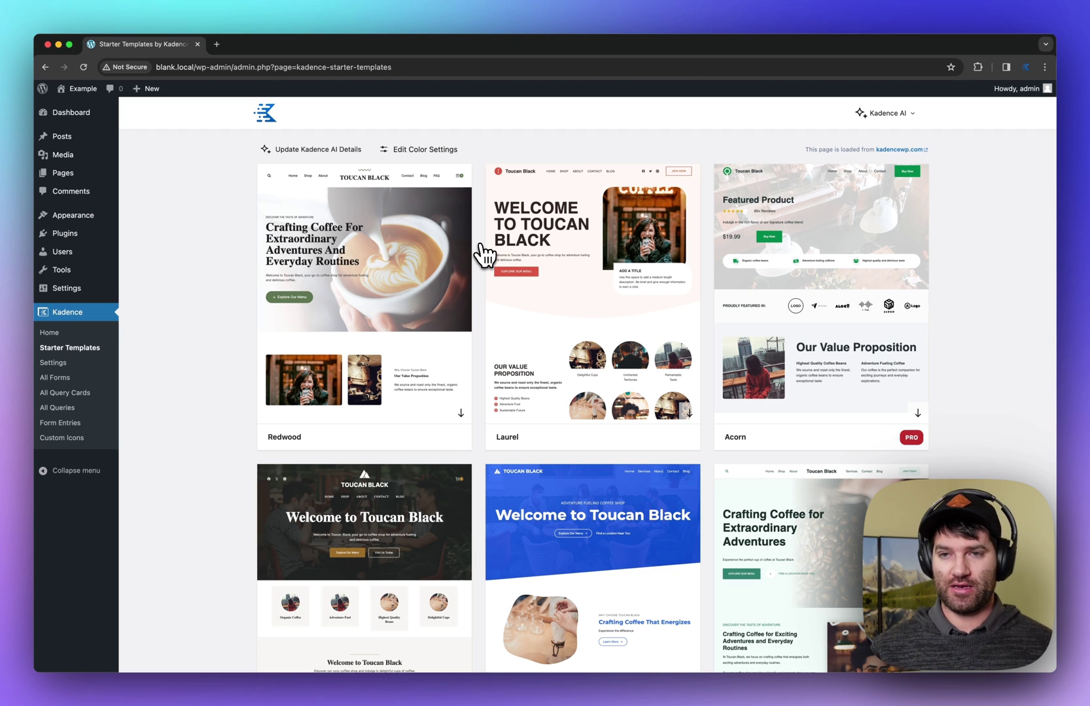
mouse_move(444, 409)
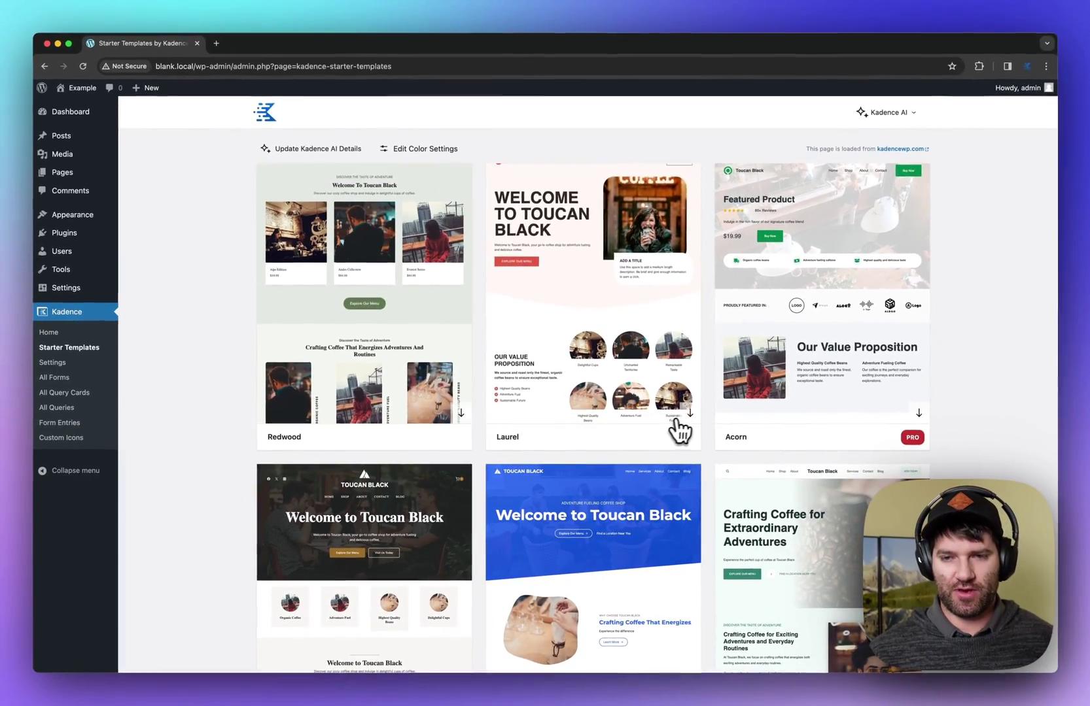
mouse_move(689, 420)
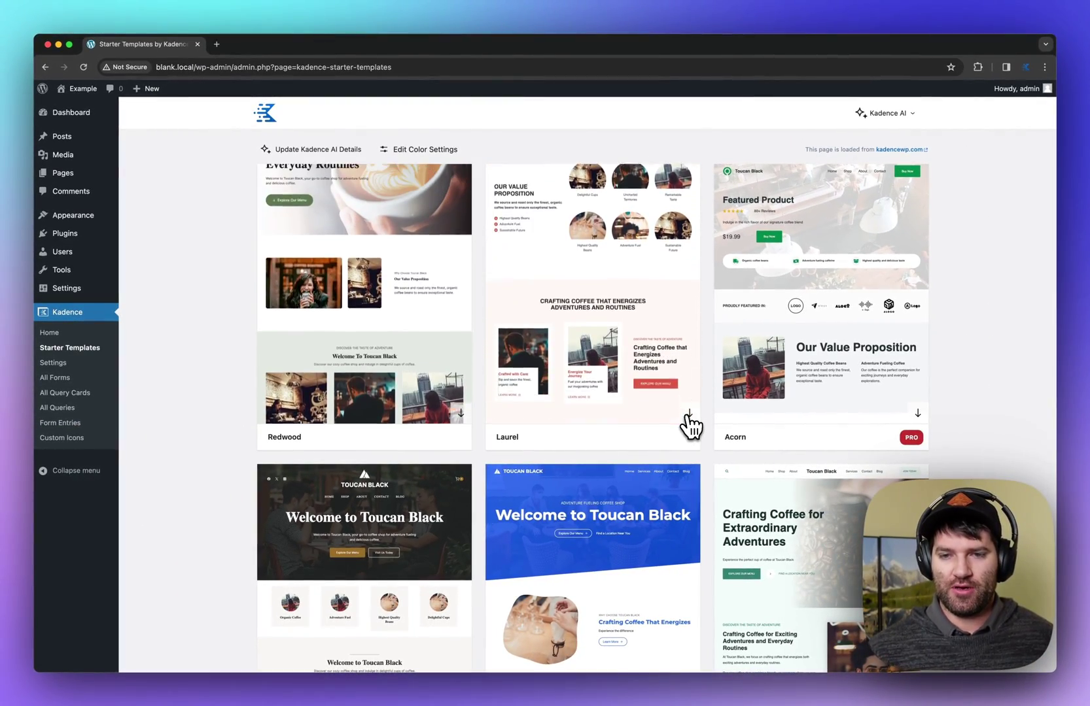
mouse_move(922, 434)
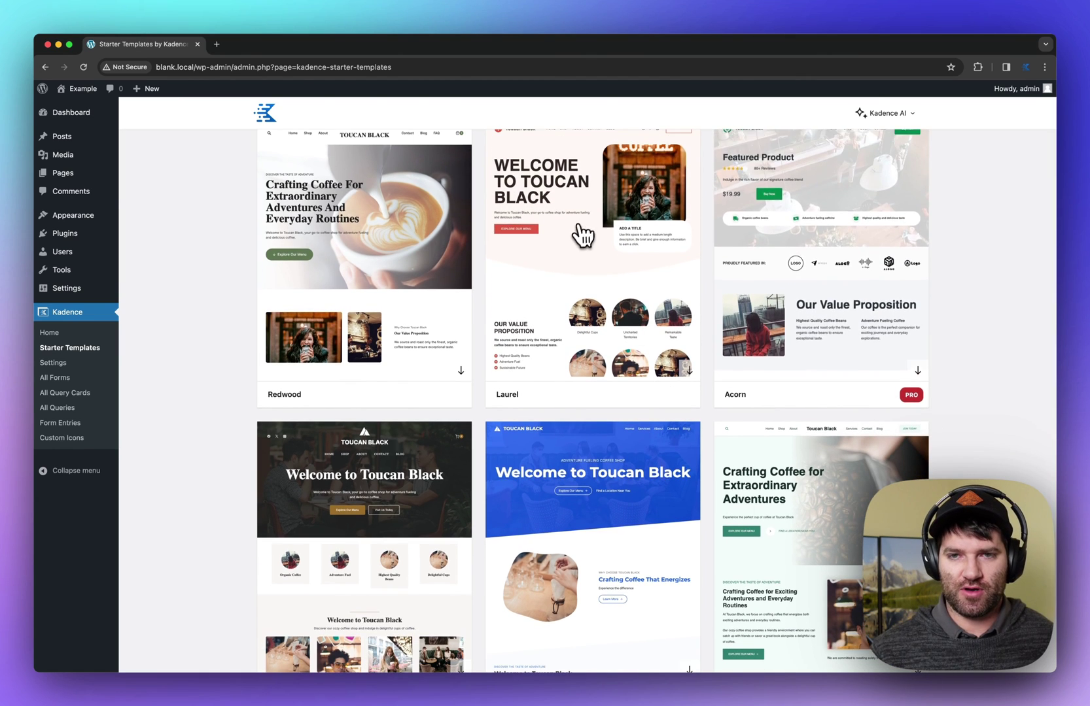
Step: Open Laurel's style options and try several preset highlight colours, including C04A30 and A12C65
left_click(601, 269)
scroll(605, 498, "down", 15)
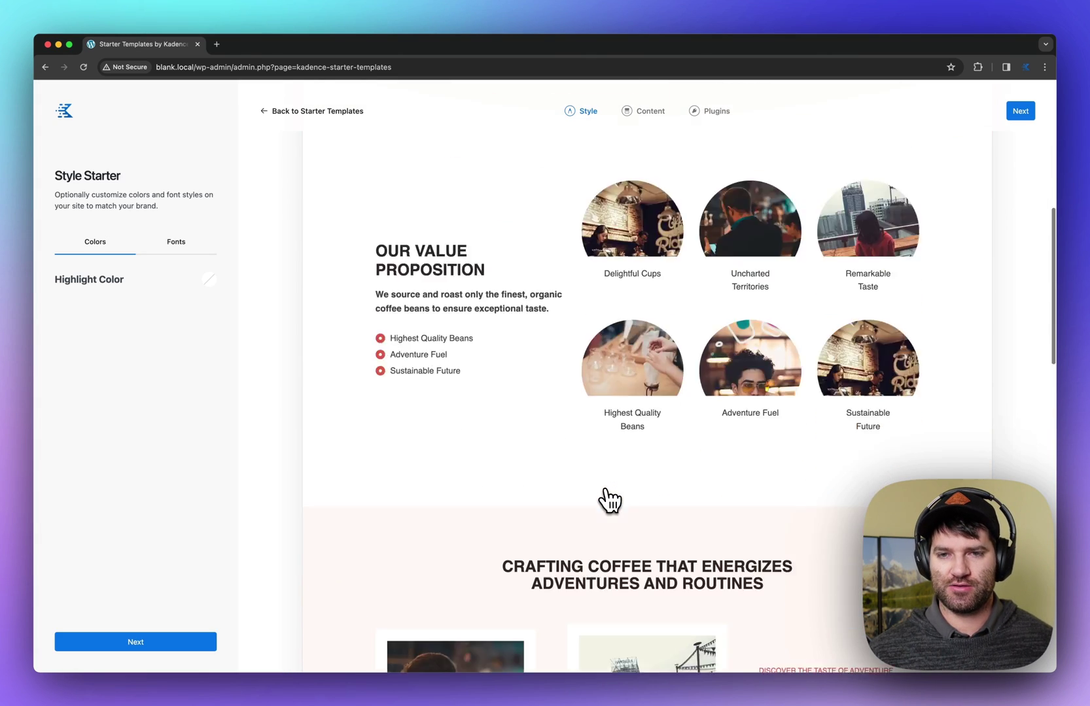
scroll(608, 501, "down", 5)
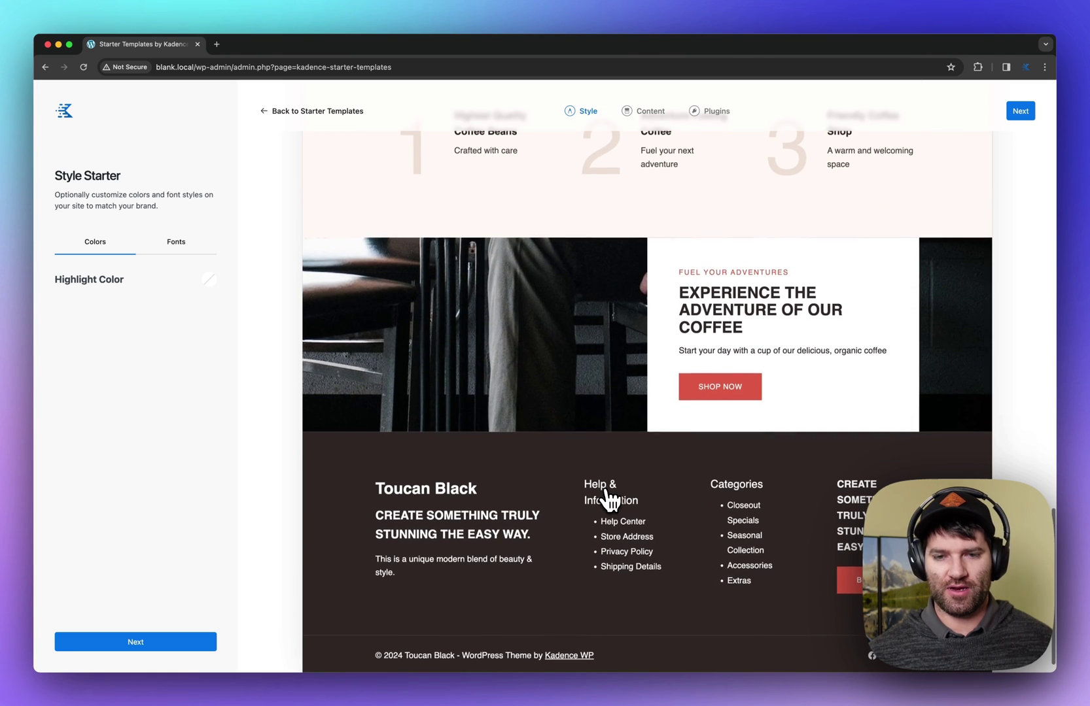
scroll(496, 457, "up", 20)
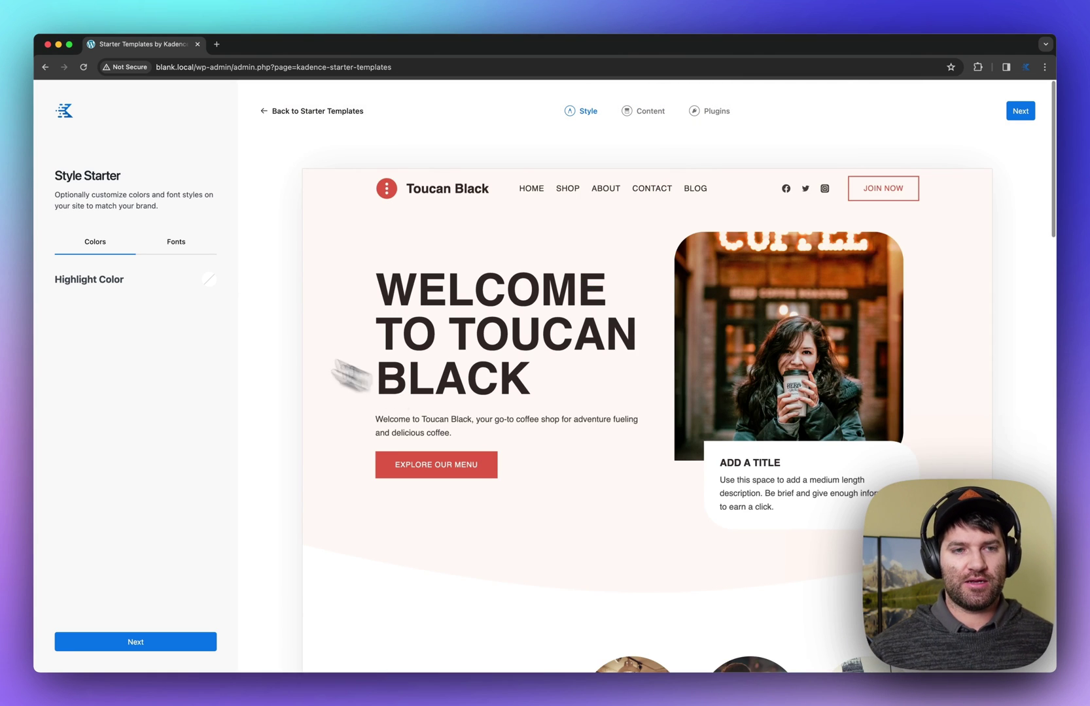
left_click(208, 281)
left_click(180, 256)
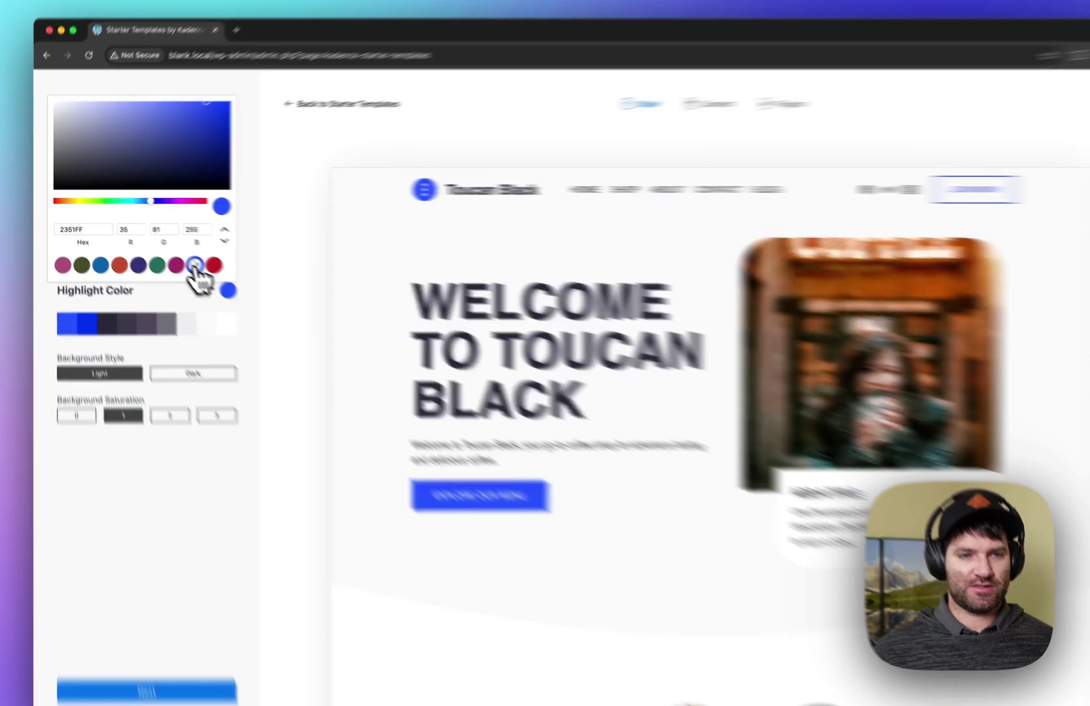
left_click(145, 256)
left_click(111, 257)
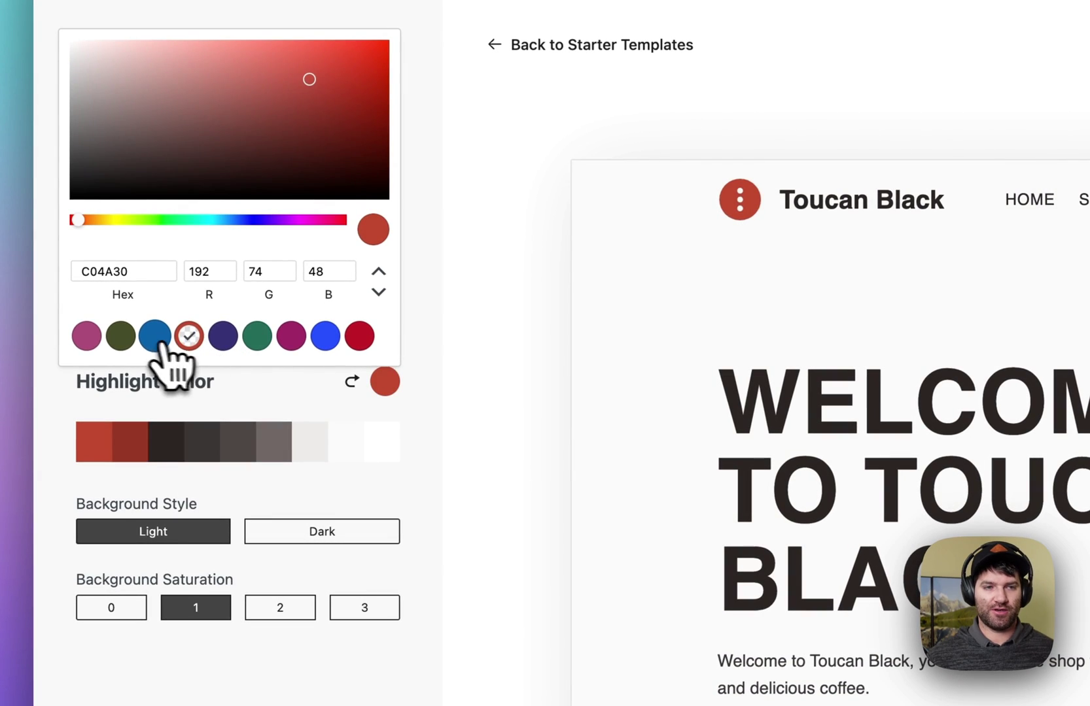
left_click(122, 337)
left_click(88, 337)
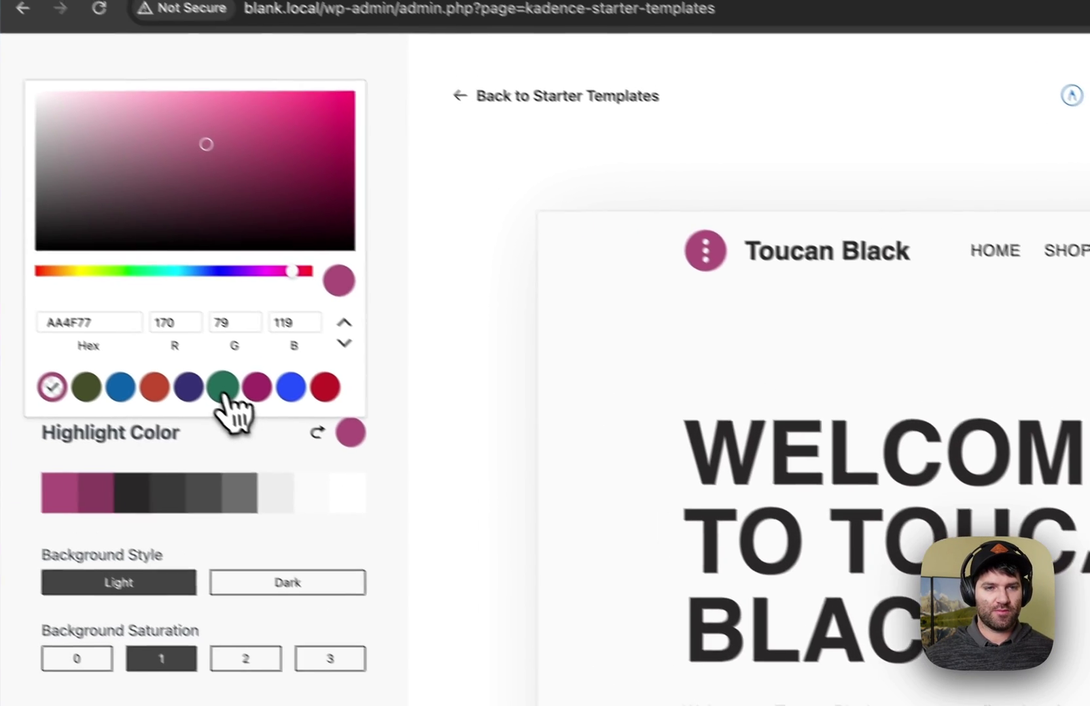
left_click(256, 336)
left_click(291, 336)
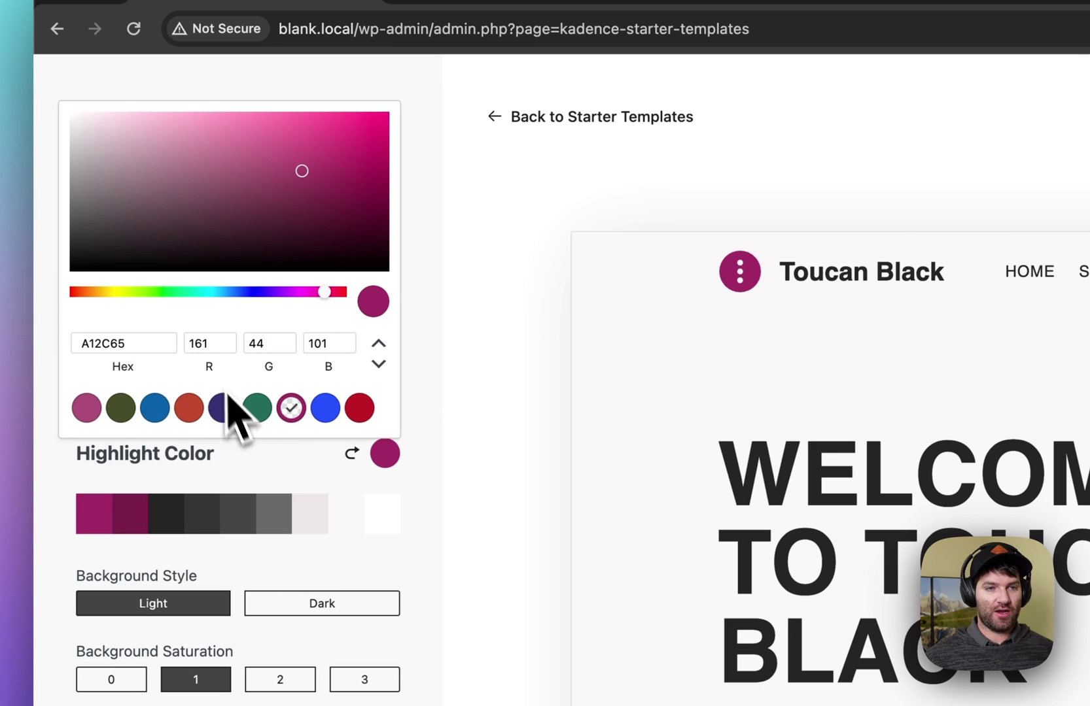
Step: Tune the highlight to a bright, saturated blue with the colour picker
left_click(262, 292)
left_click_drag(280, 291, 251, 291)
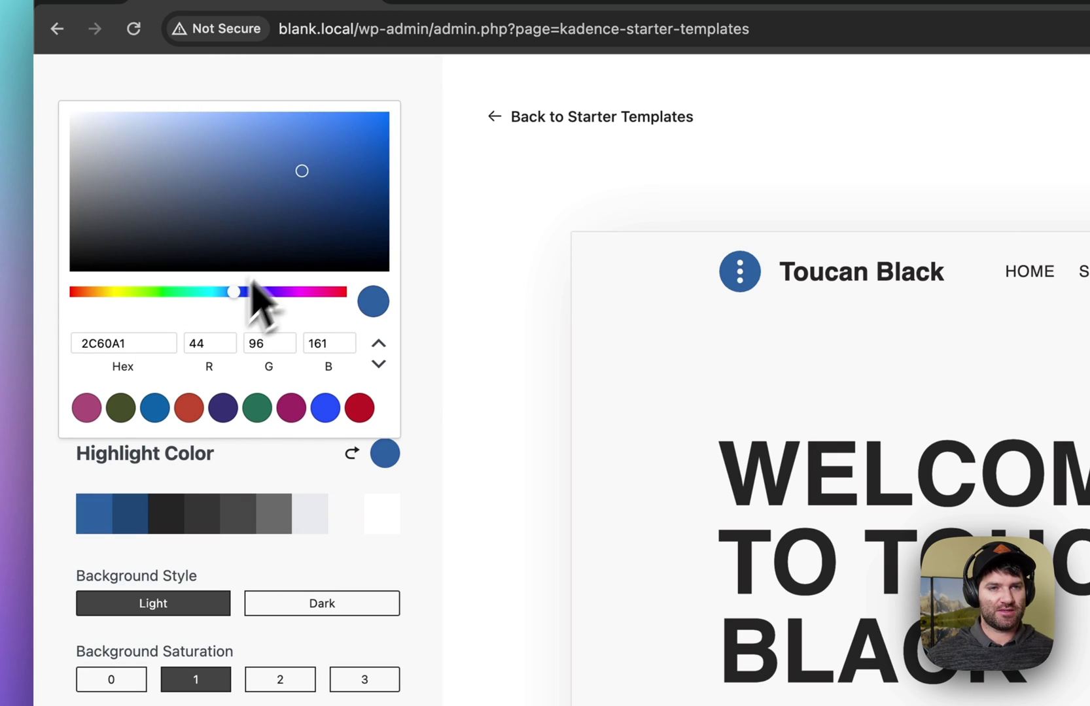
left_click_drag(331, 149, 342, 151)
left_click(278, 513)
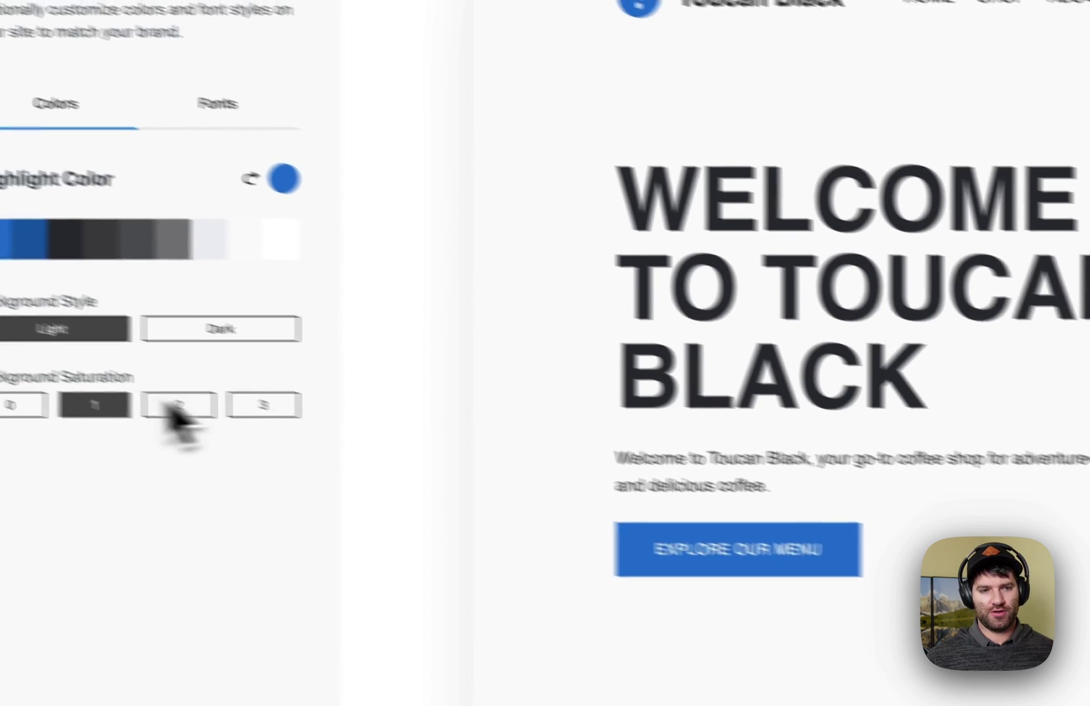
Step: Try background saturation 3, then settle back at 2
left_click(183, 410)
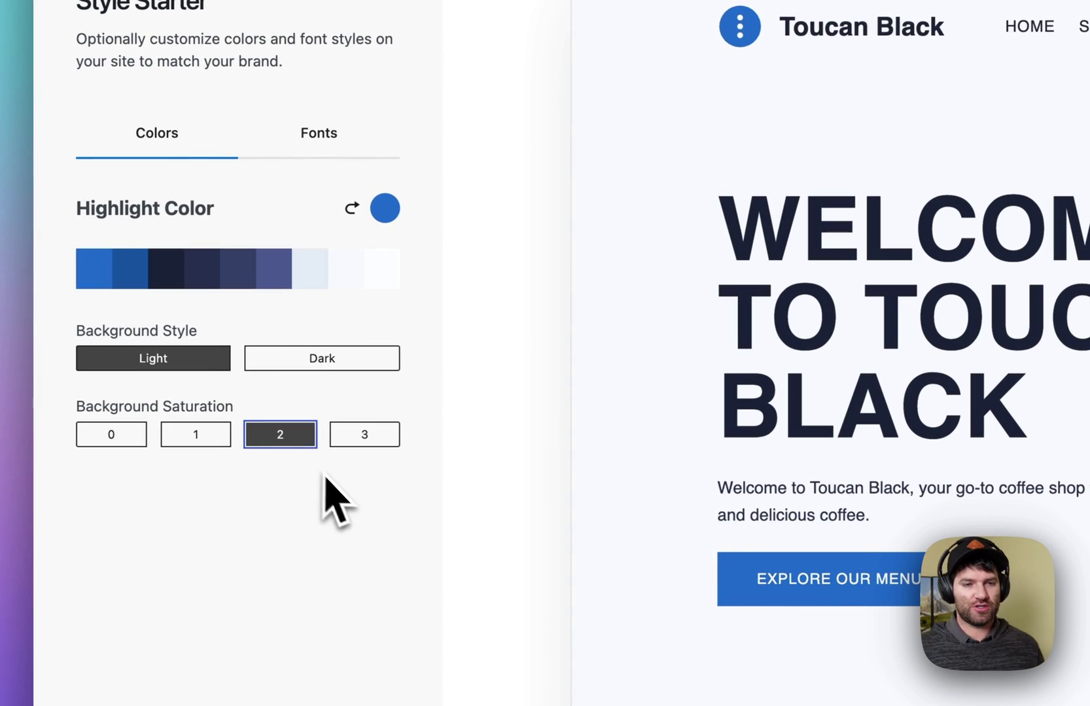
left_click(383, 439)
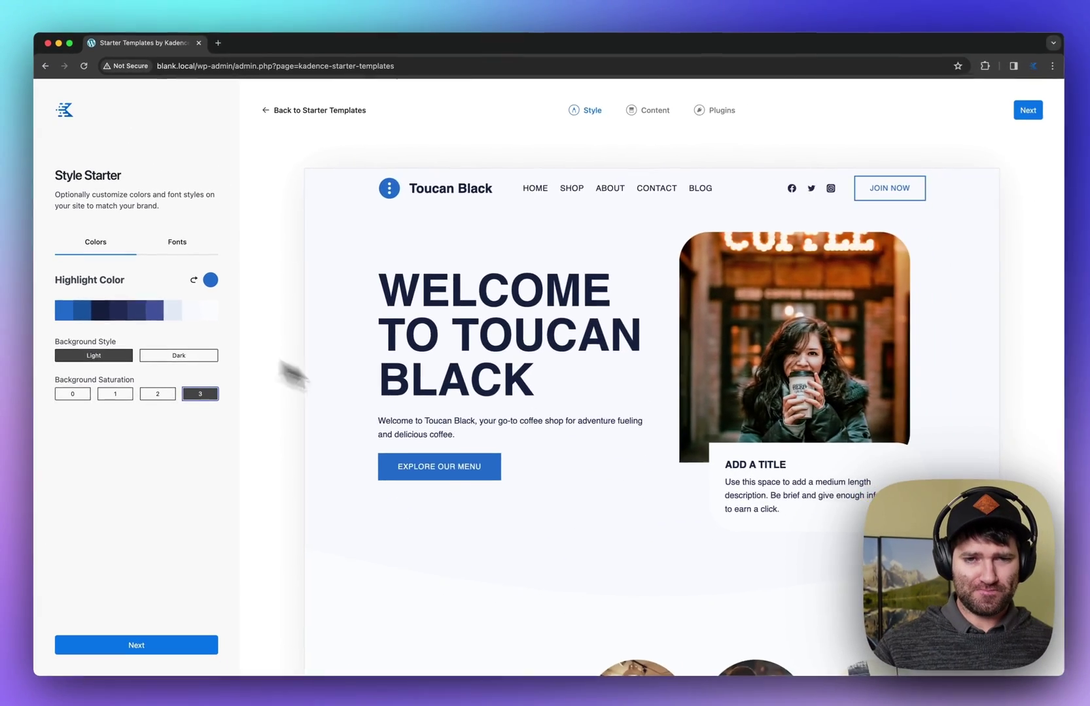
scroll(533, 463, "down", 15)
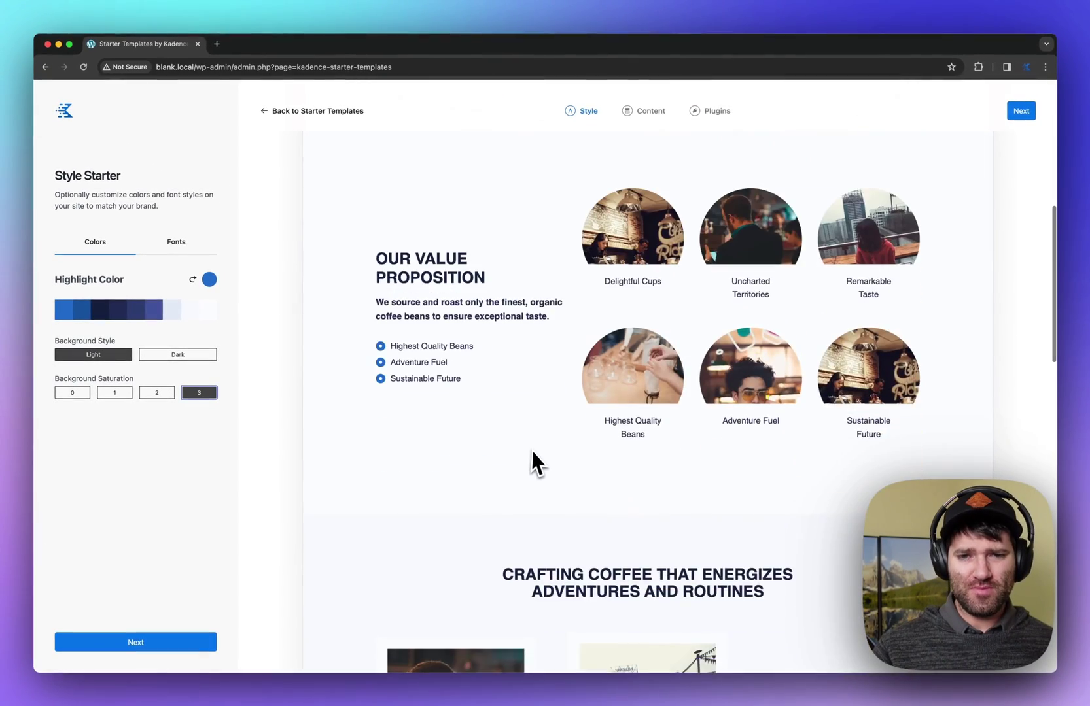
scroll(542, 468, "down", 5)
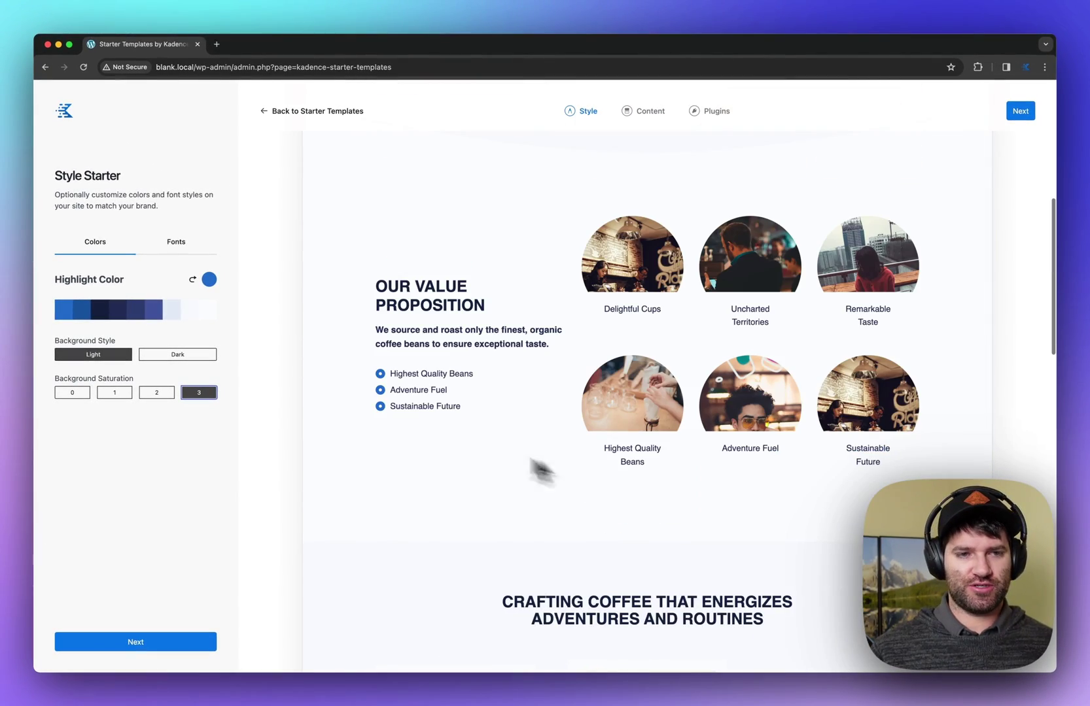
left_click(170, 394)
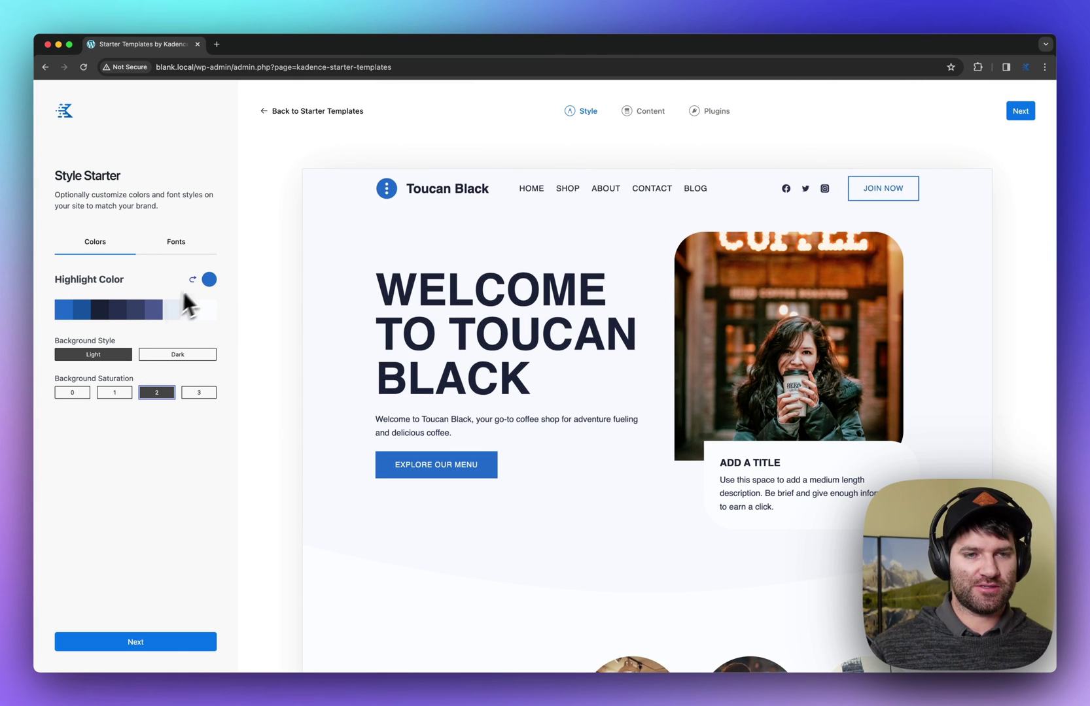
Step: Try a Darker dark background with a lighter blue highlight and saturation 3
left_click(180, 355)
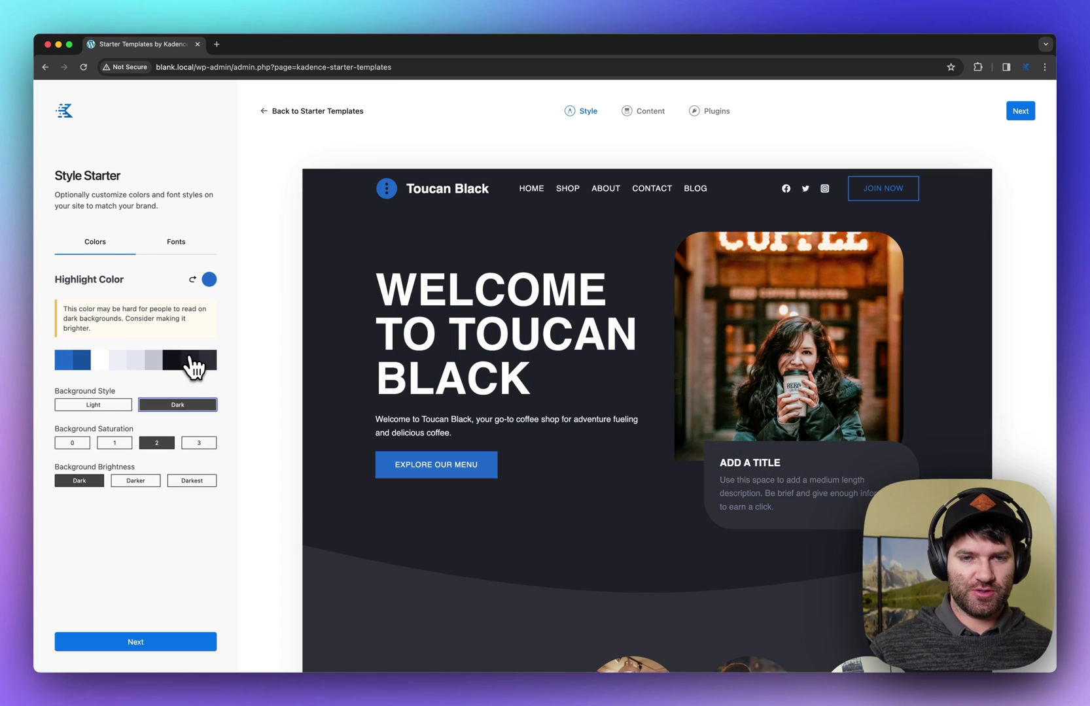
scroll(714, 485, "down", 15)
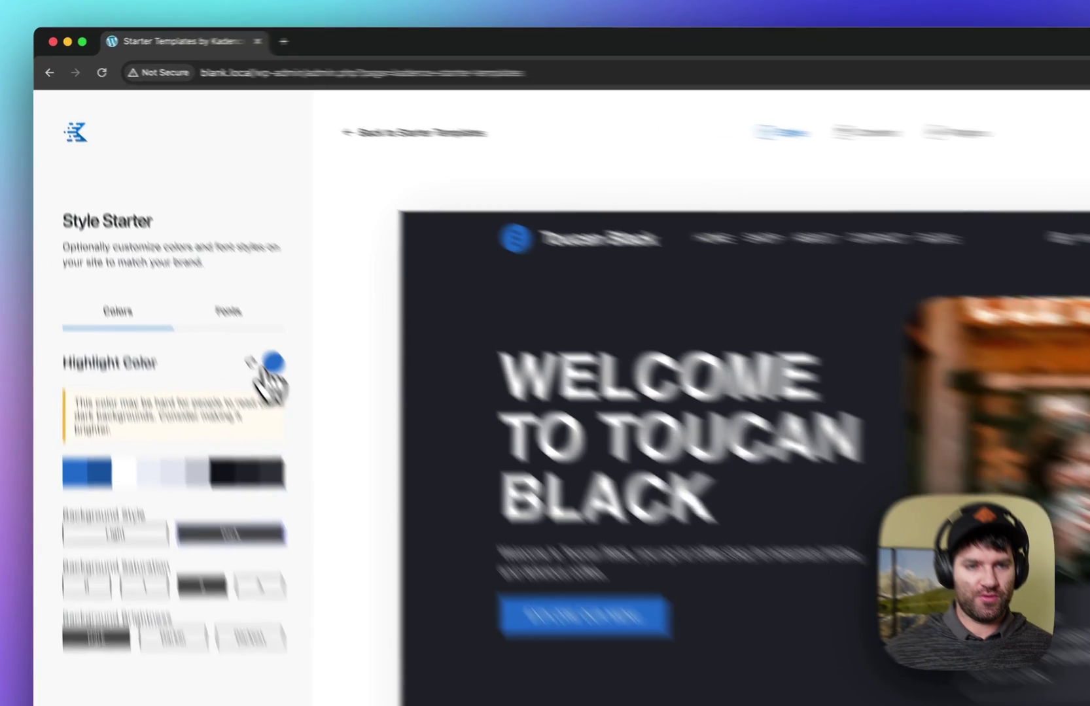
left_click(209, 280)
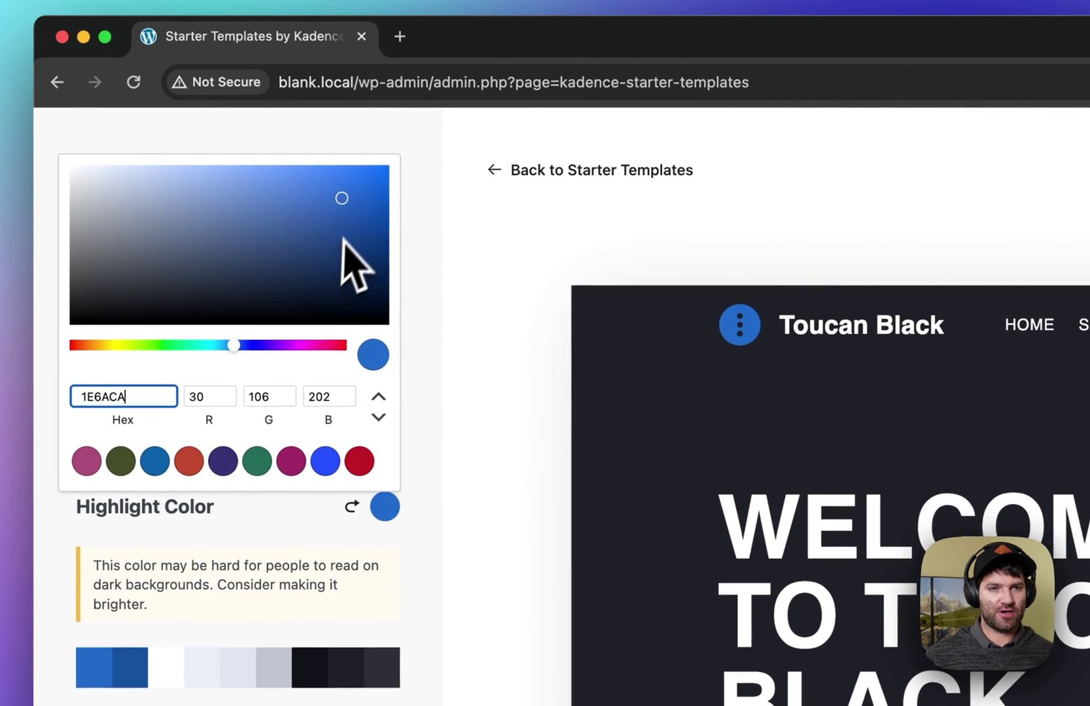
mouse_move(304, 195)
left_mouse_down()
mouse_move(286, 181)
mouse_move(303, 180)
left_mouse_up()
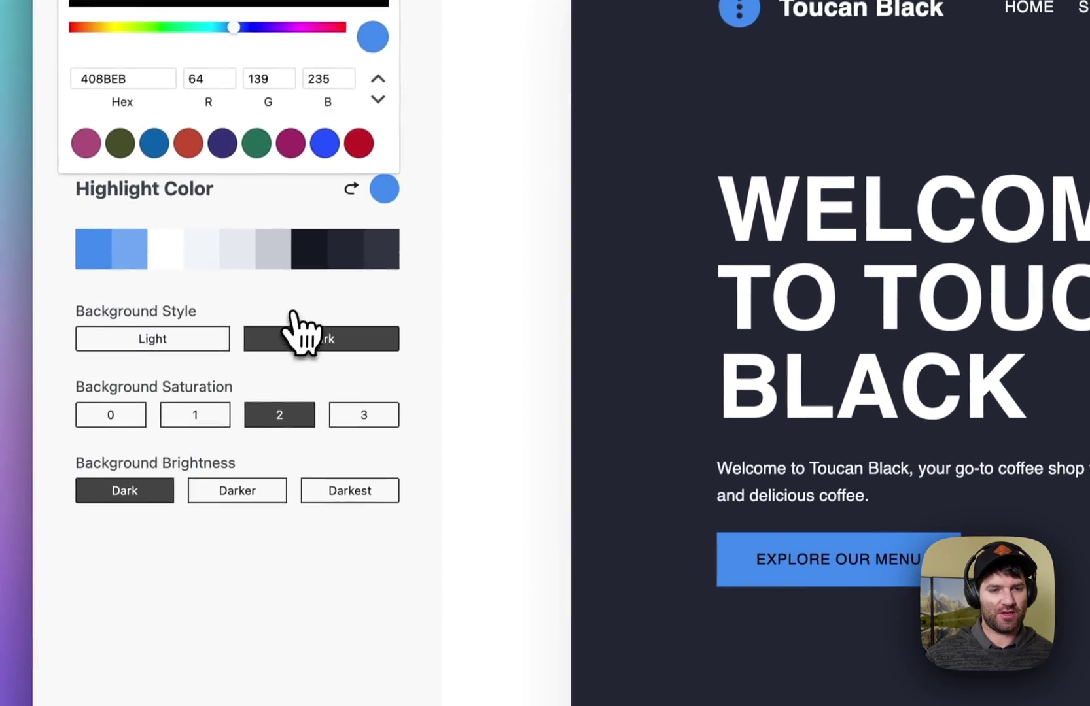
left_click(307, 647)
left_click(261, 491)
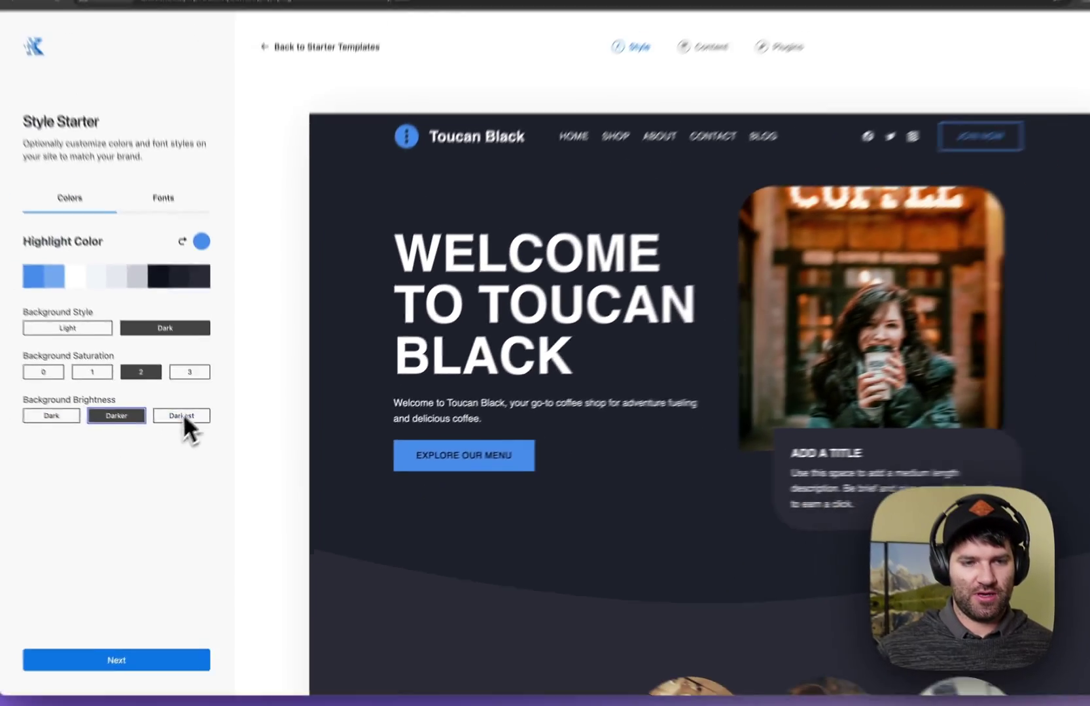
left_click(366, 411)
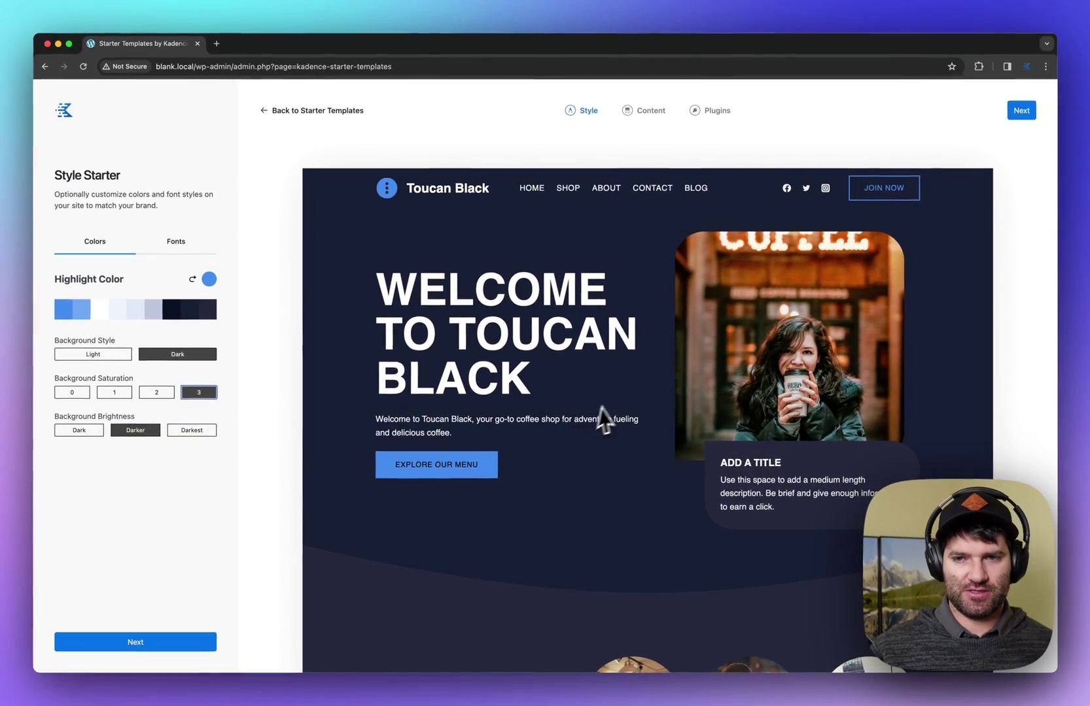
Step: Return to a light background and deepen the highlight to blue 1A5CAF
scroll(600, 414, "down", 10)
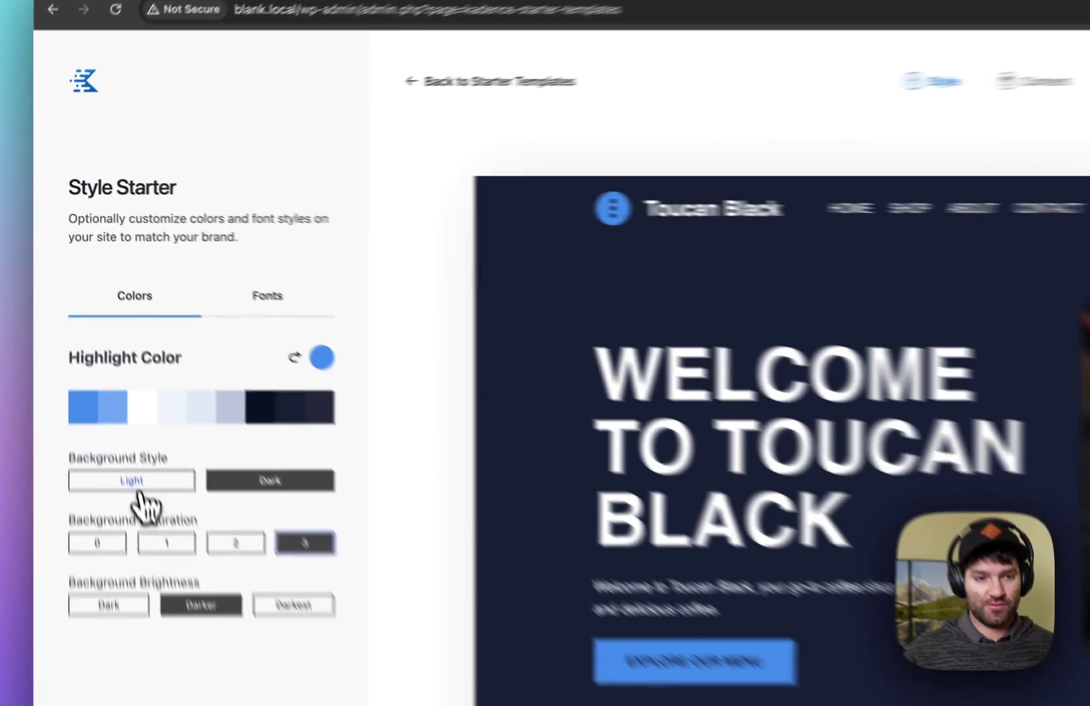
left_click(96, 355)
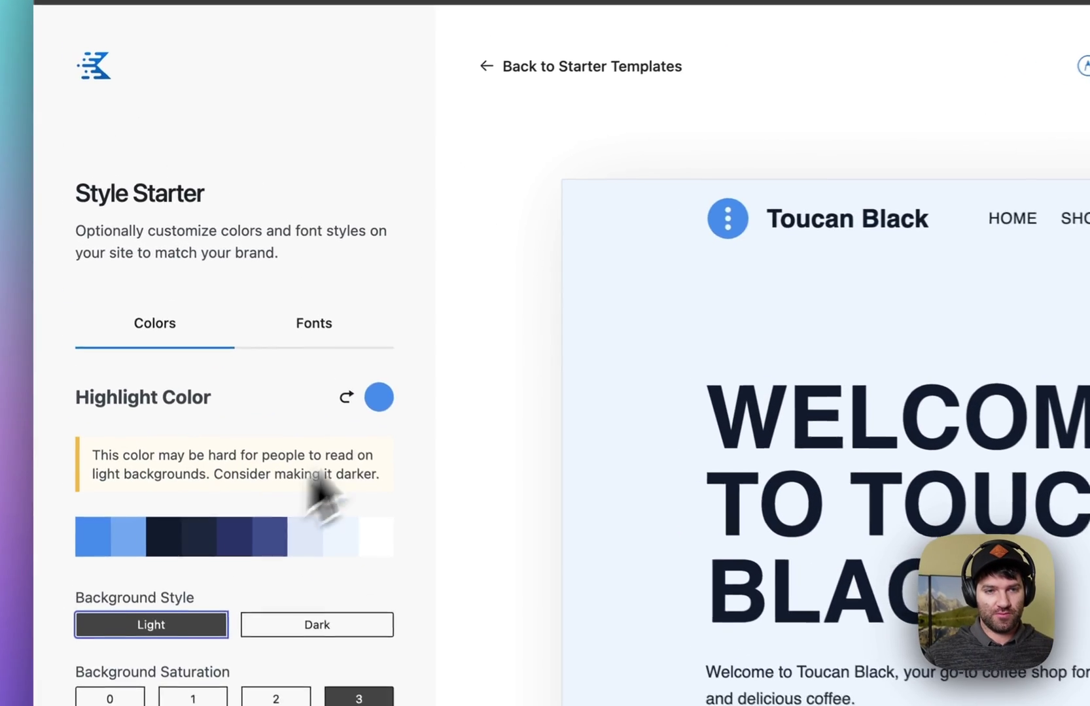
left_click(209, 279)
left_click_drag(302, 73, 341, 110)
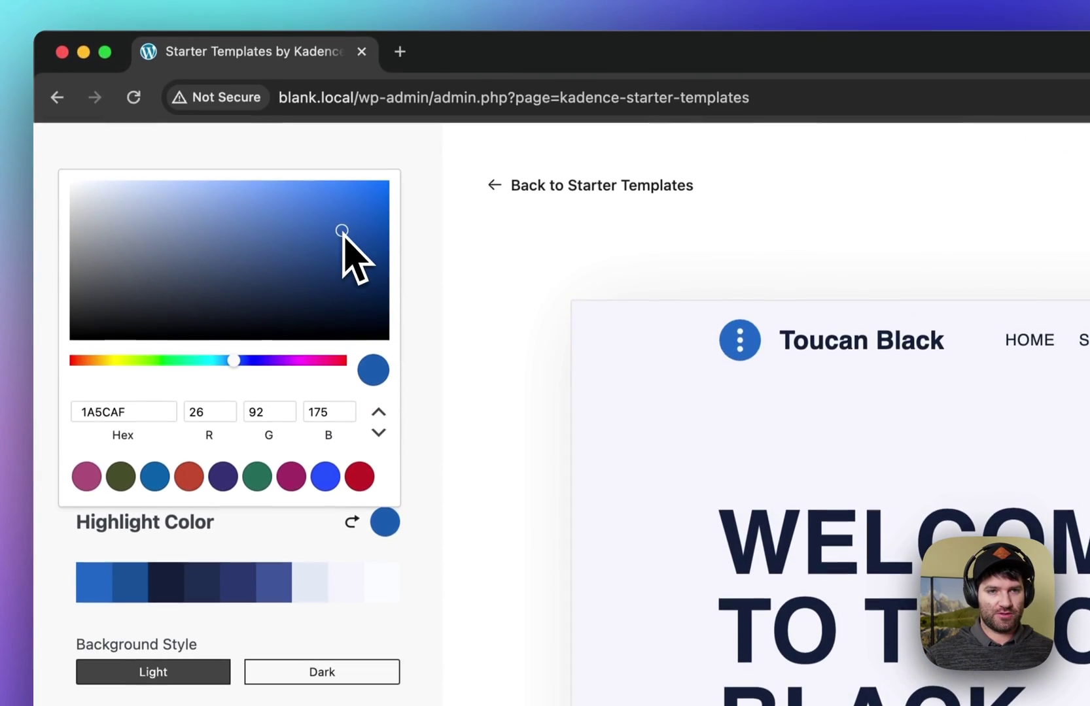
left_click(578, 127)
Step: Give the Sequoia template a red highlight, then return to the template grid
left_click(358, 123)
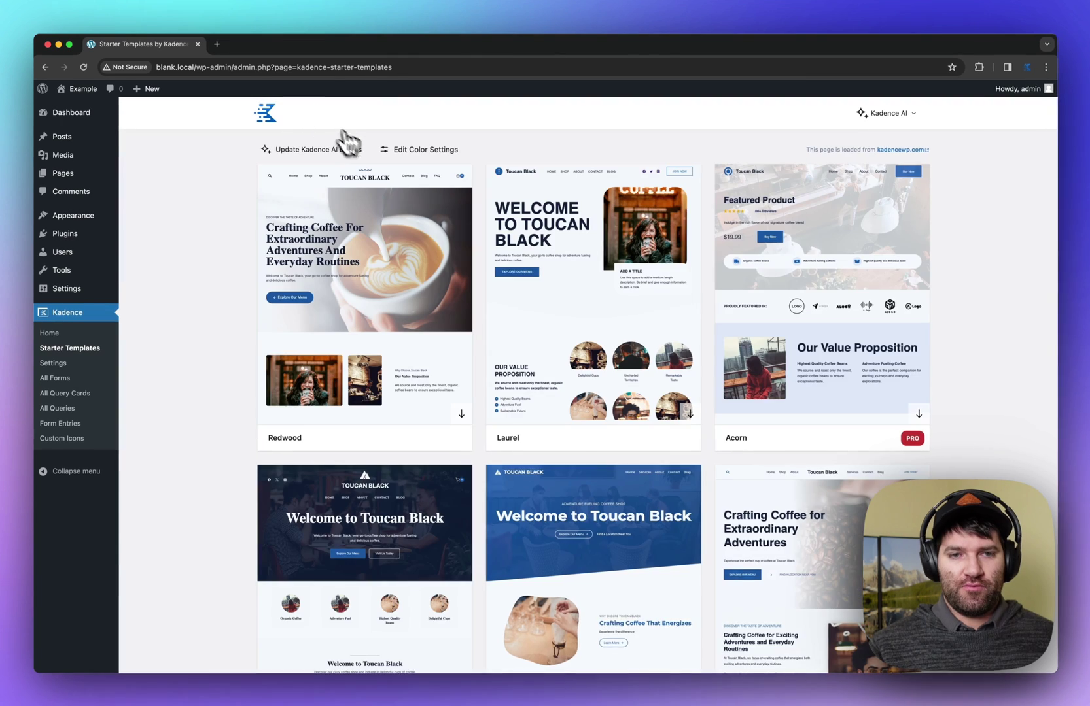
scroll(559, 225, "down", 3)
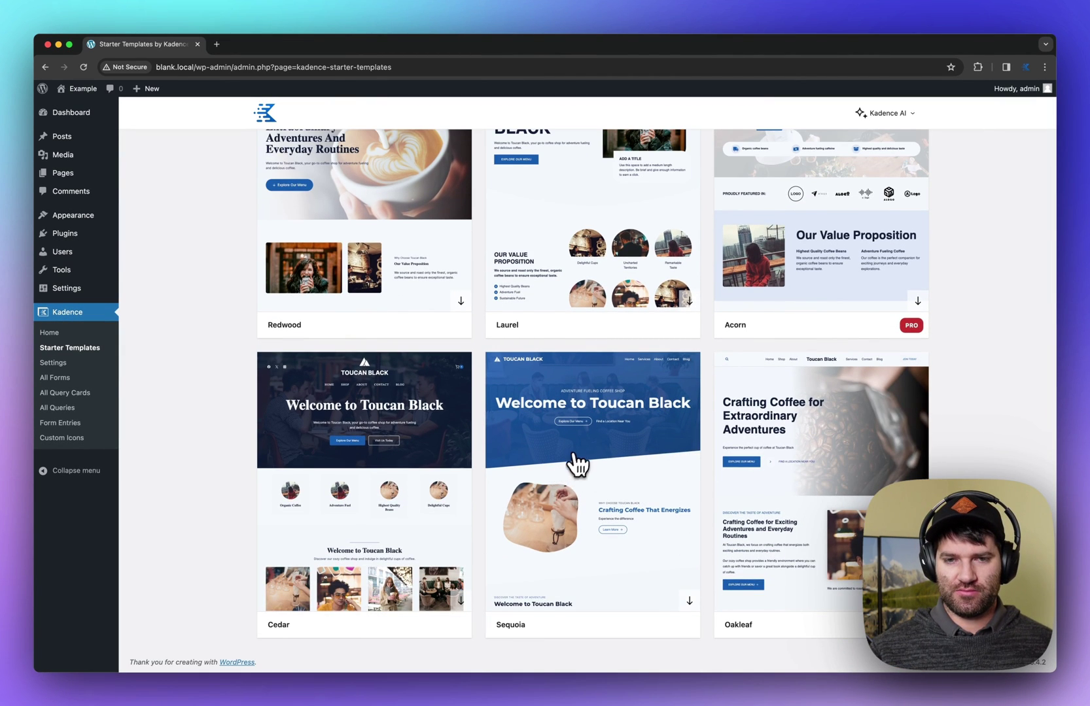
left_click(577, 463)
left_click(209, 279)
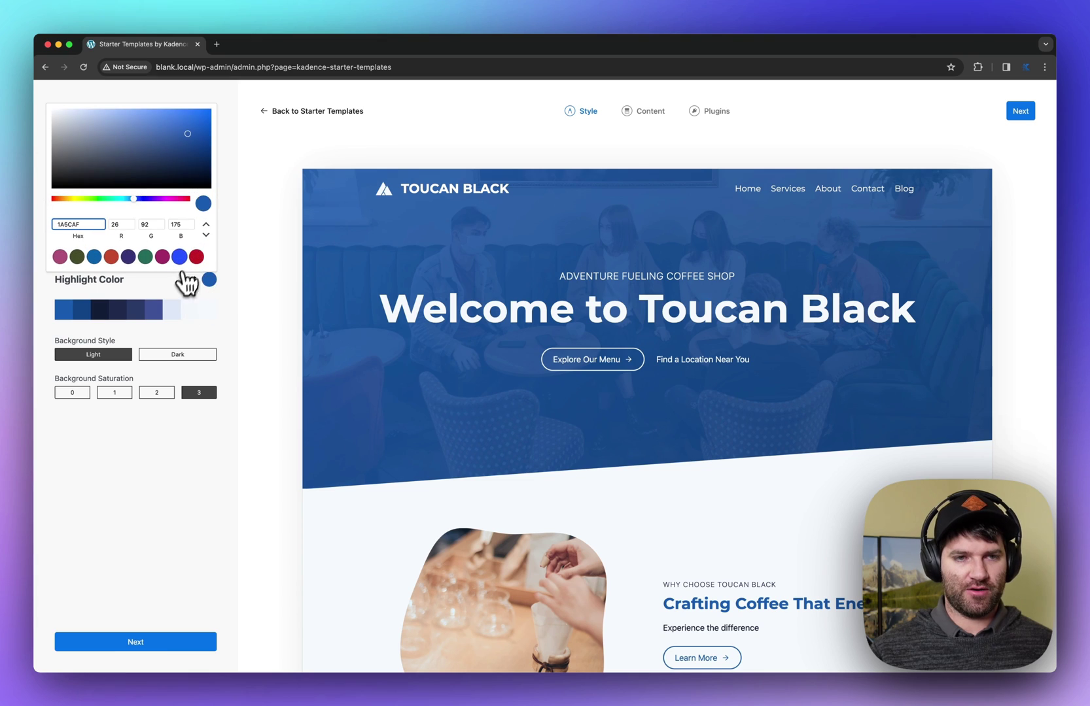
left_click(196, 256)
left_click(199, 509)
left_click(283, 112)
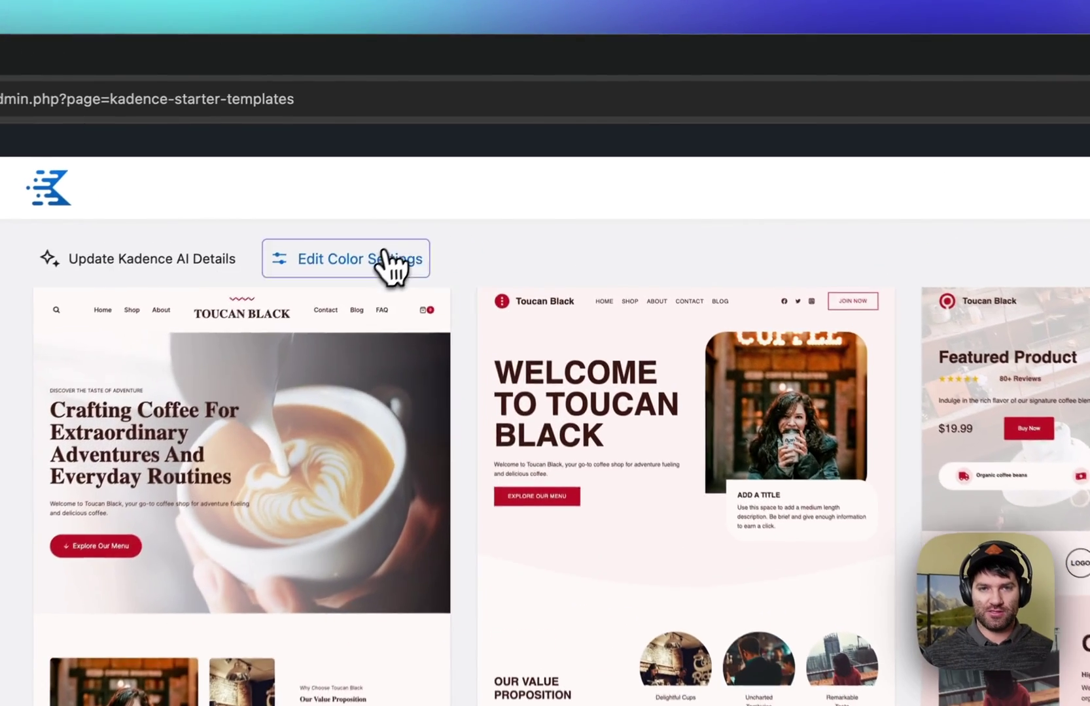
Step: Set the highlight colour for all template previews to pink-magenta
left_click(434, 140)
left_click(533, 399)
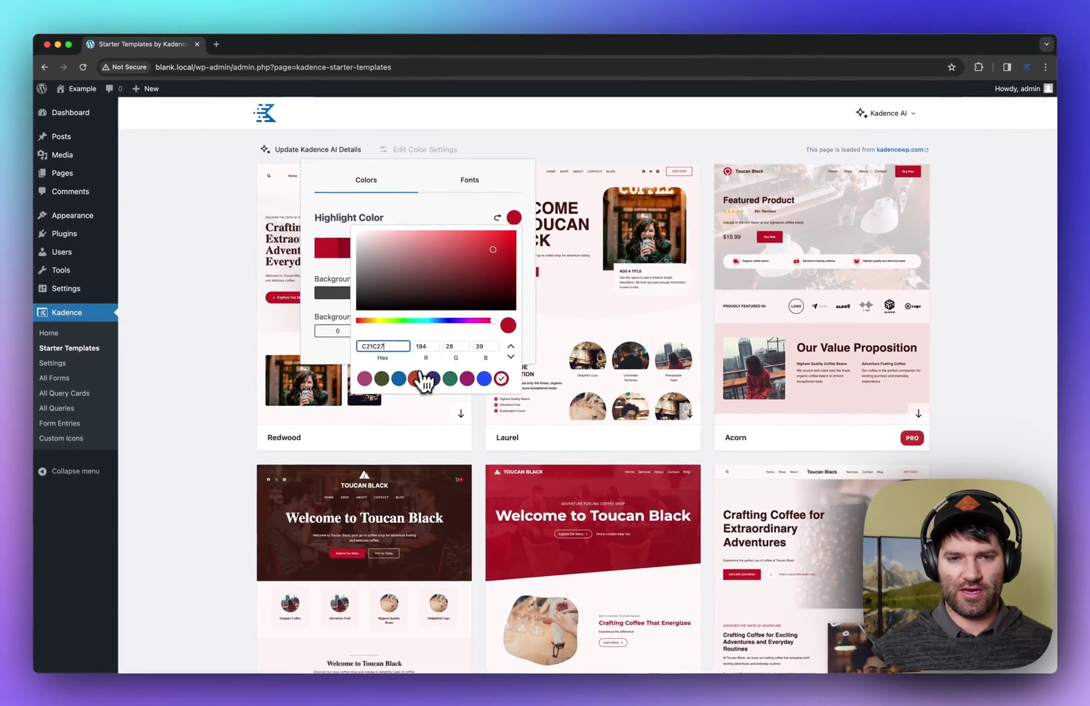
left_click(415, 378)
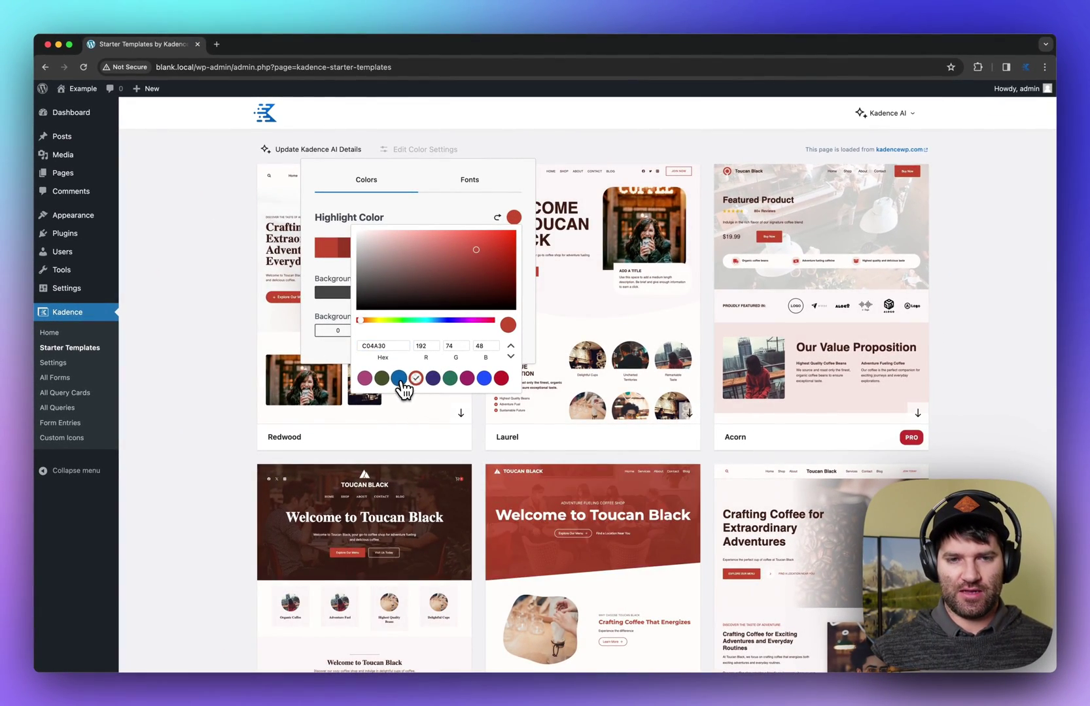
left_click(398, 378)
left_click(382, 378)
left_click(365, 378)
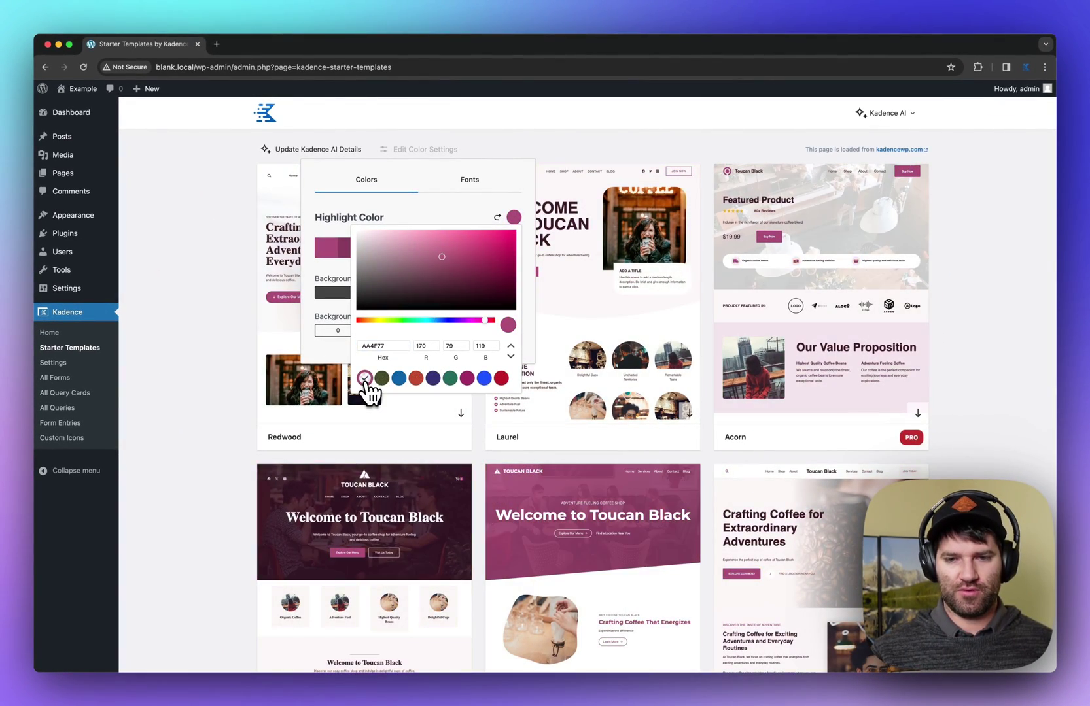
left_click(474, 178)
Step: Toggle the background dark then light, and try font pairs such as Proza Libre & Open Sans
left_click(394, 191)
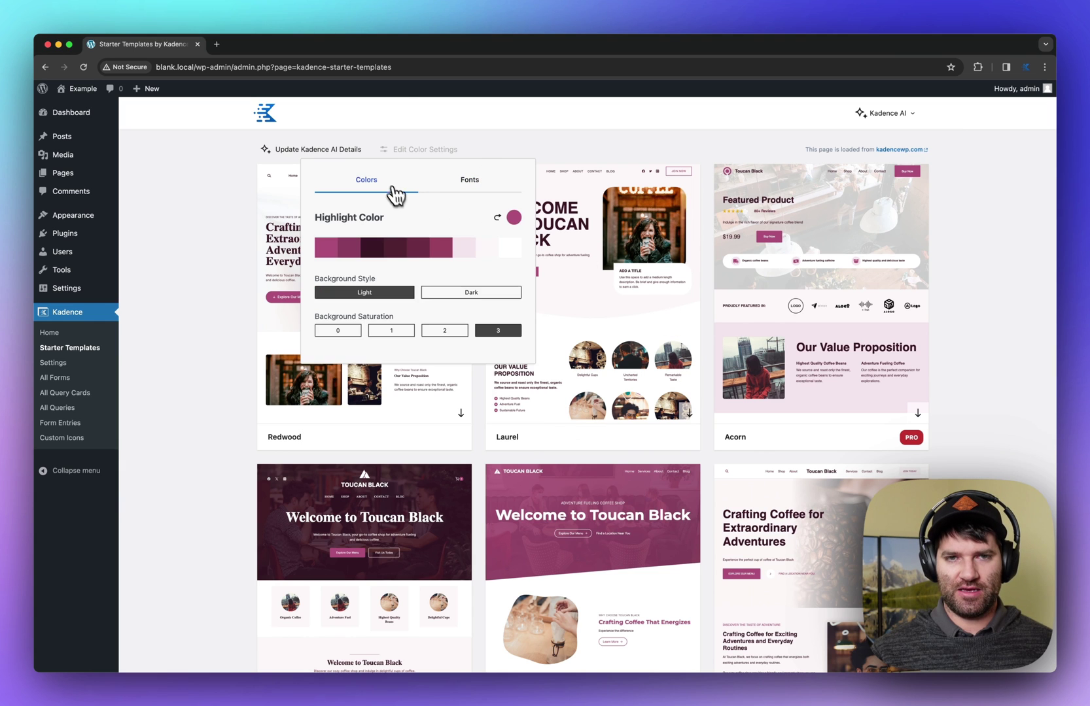
left_click(451, 293)
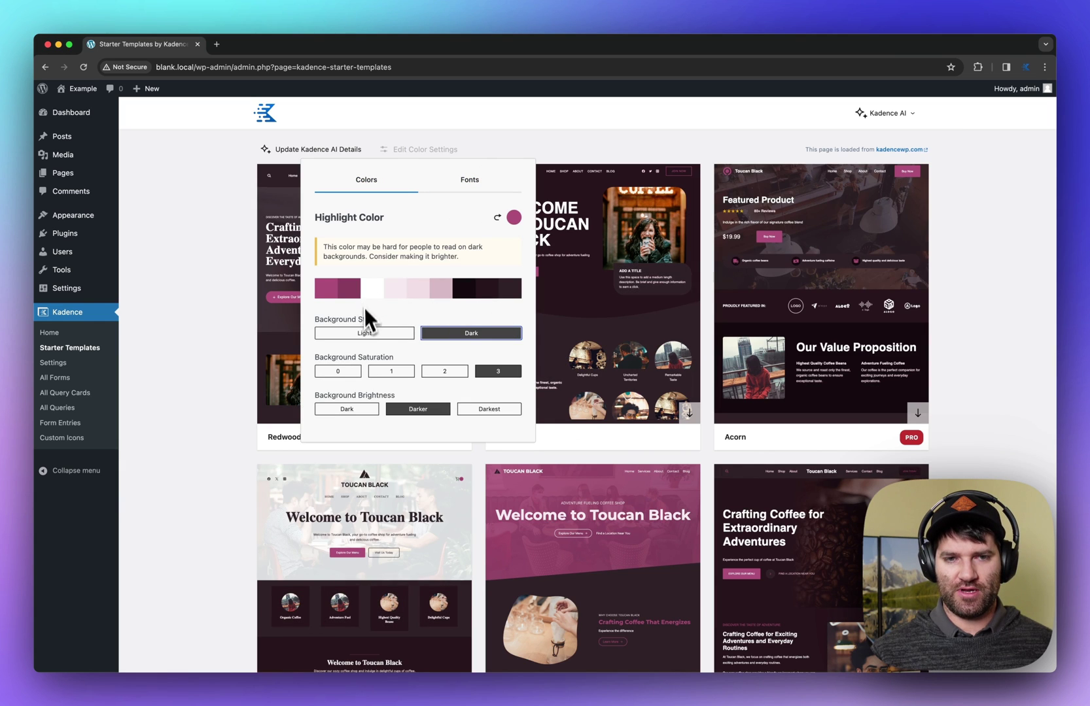
left_click(364, 333)
left_click(475, 184)
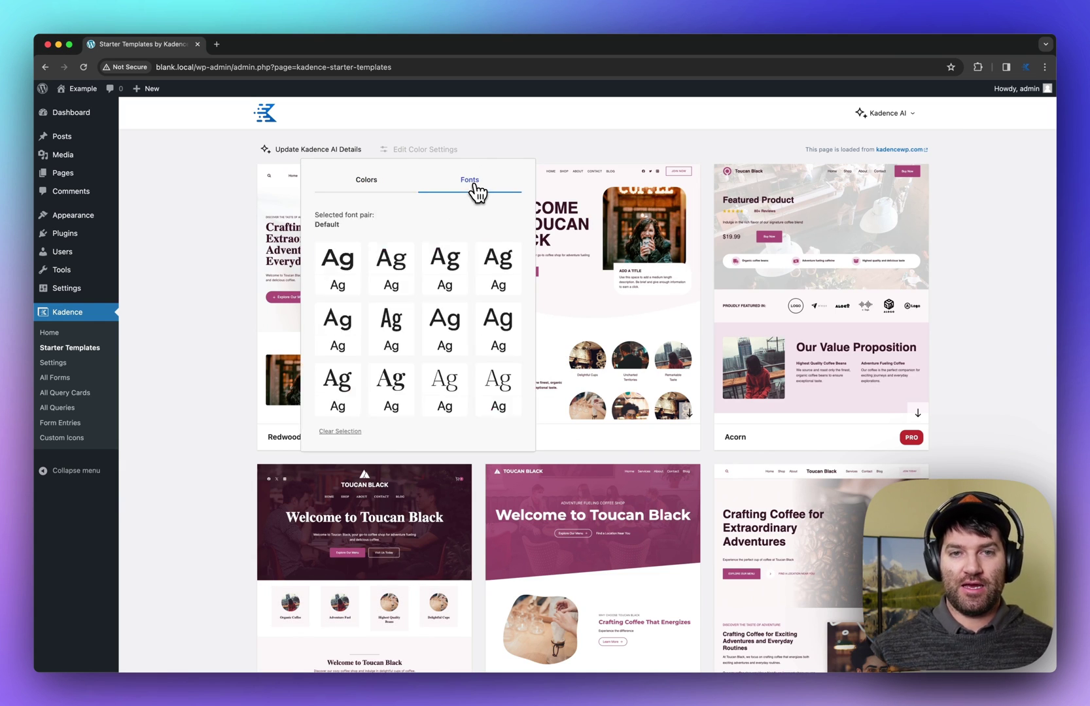
left_click(466, 265)
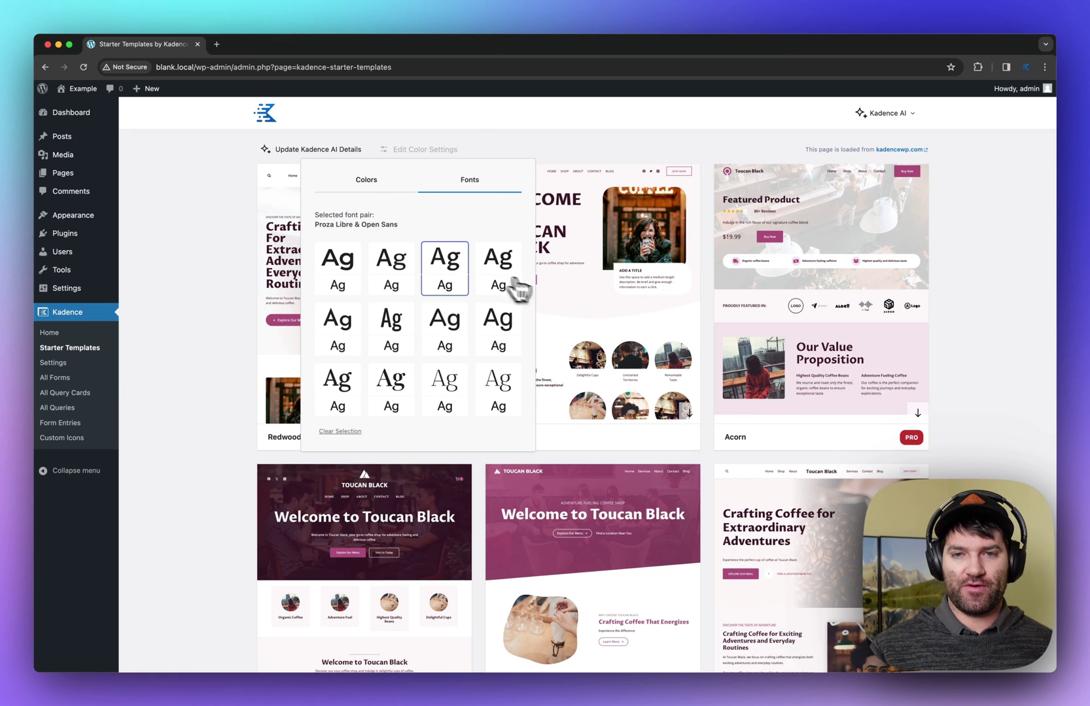
left_click(511, 319)
left_click(458, 343)
Step: Open Laurel and apply the Lora & Merriweather font pair after trying others
left_click(540, 324)
left_click(534, 261)
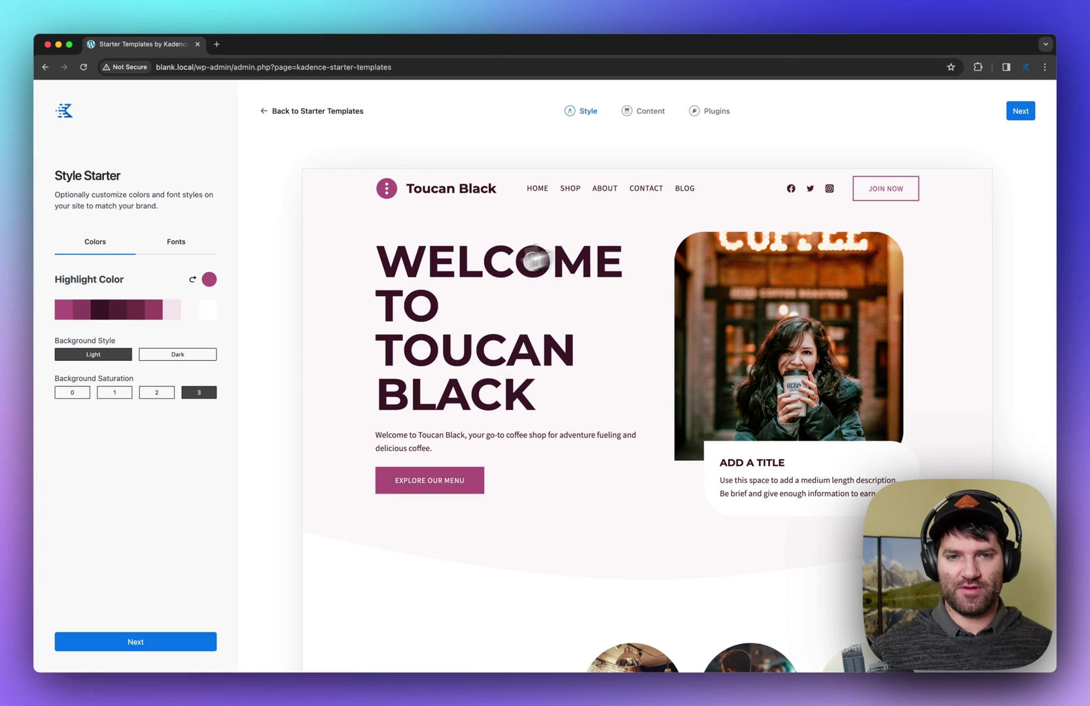
left_click(173, 251)
left_click(152, 340)
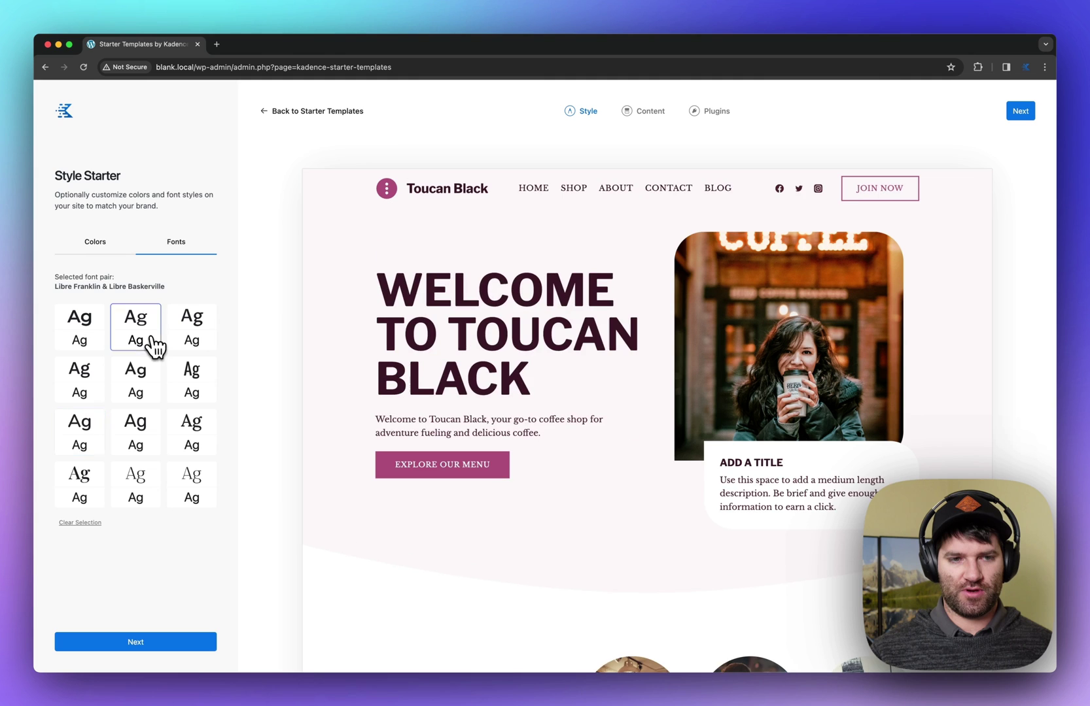
left_click(144, 393)
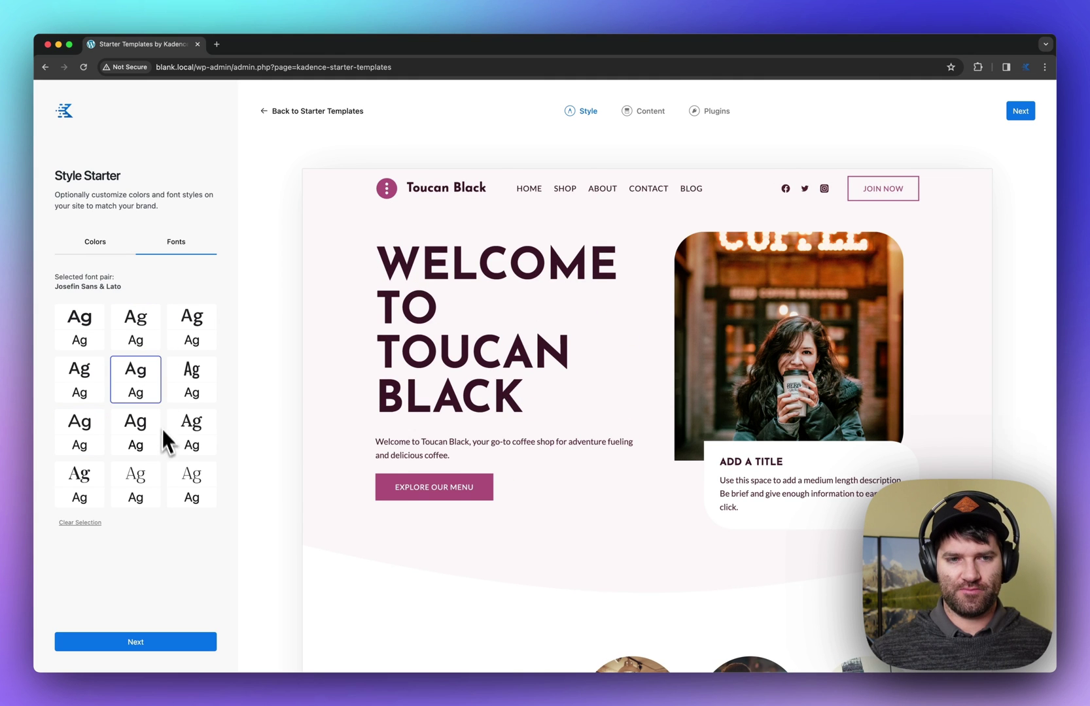
left_click(191, 445)
scroll(720, 429, "down", 10)
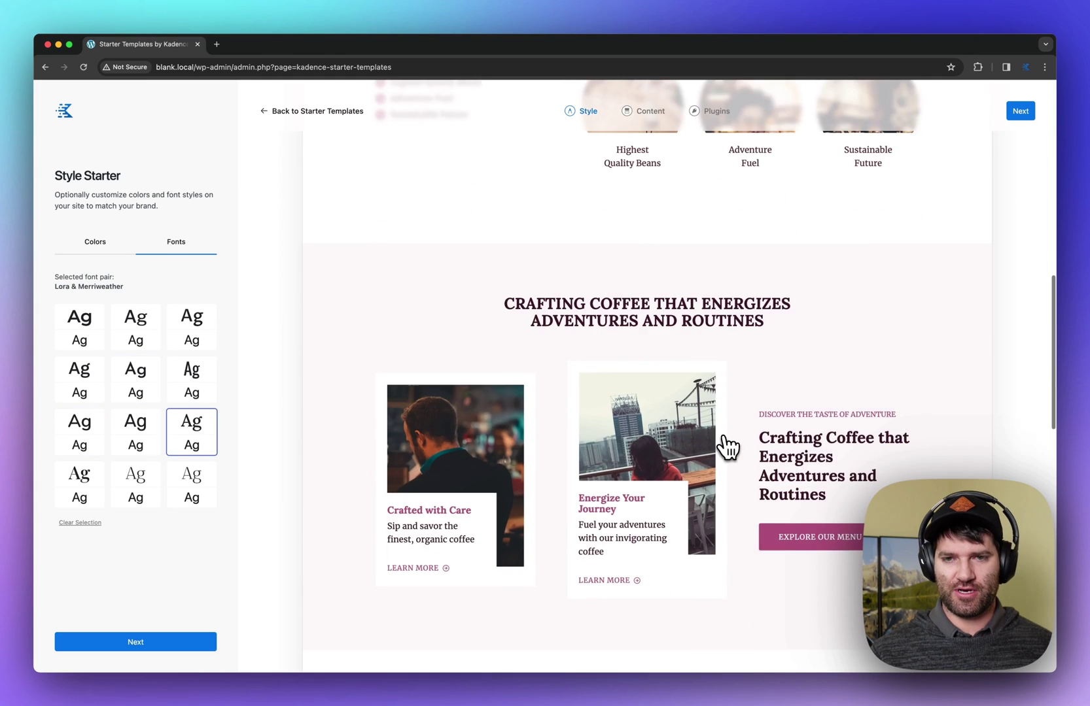
scroll(728, 448, "up", 10)
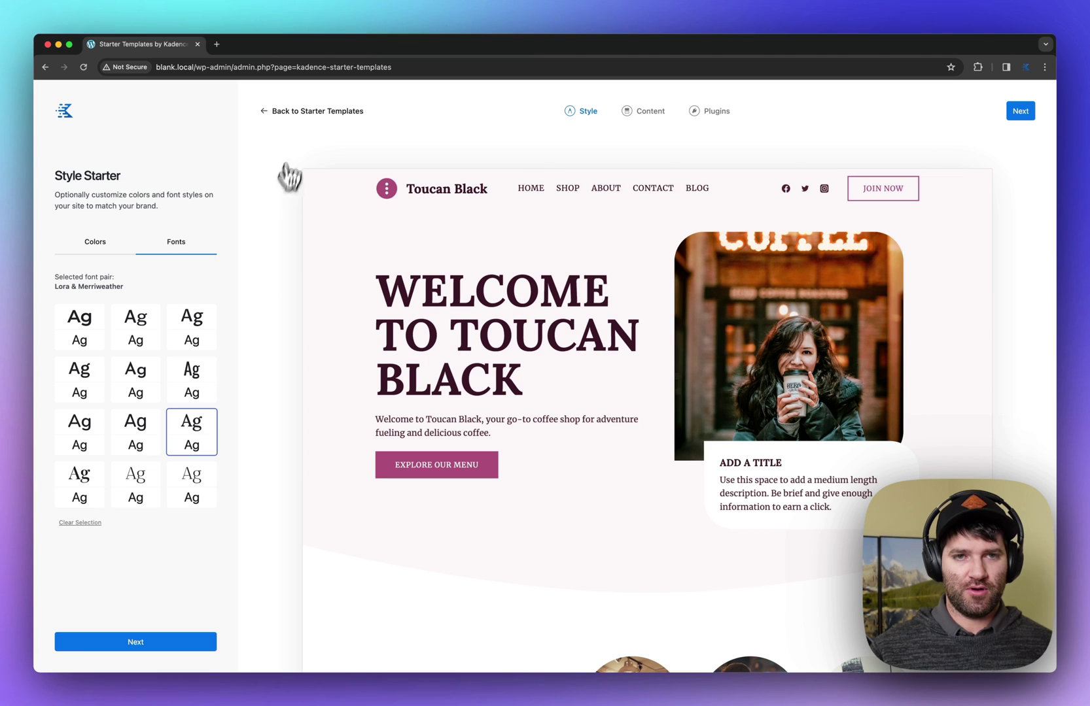
Step: Try several highlight swatches, then set the highlight colour to red C04A30
left_click(131, 249)
left_click(208, 280)
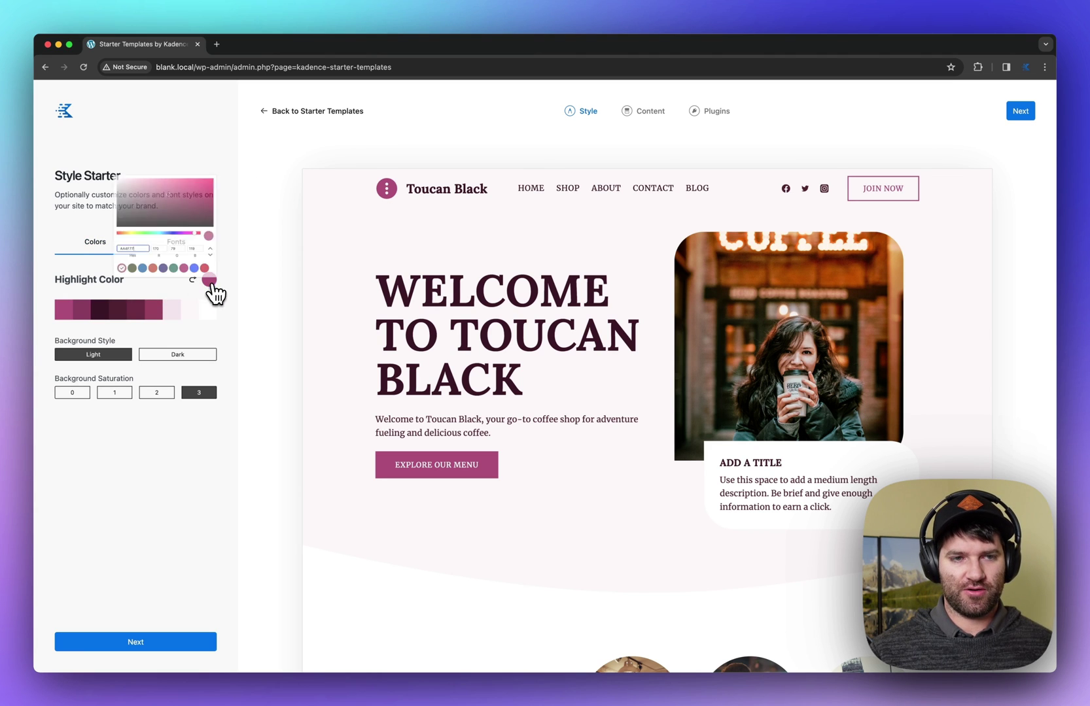
left_click(145, 256)
left_click(162, 257)
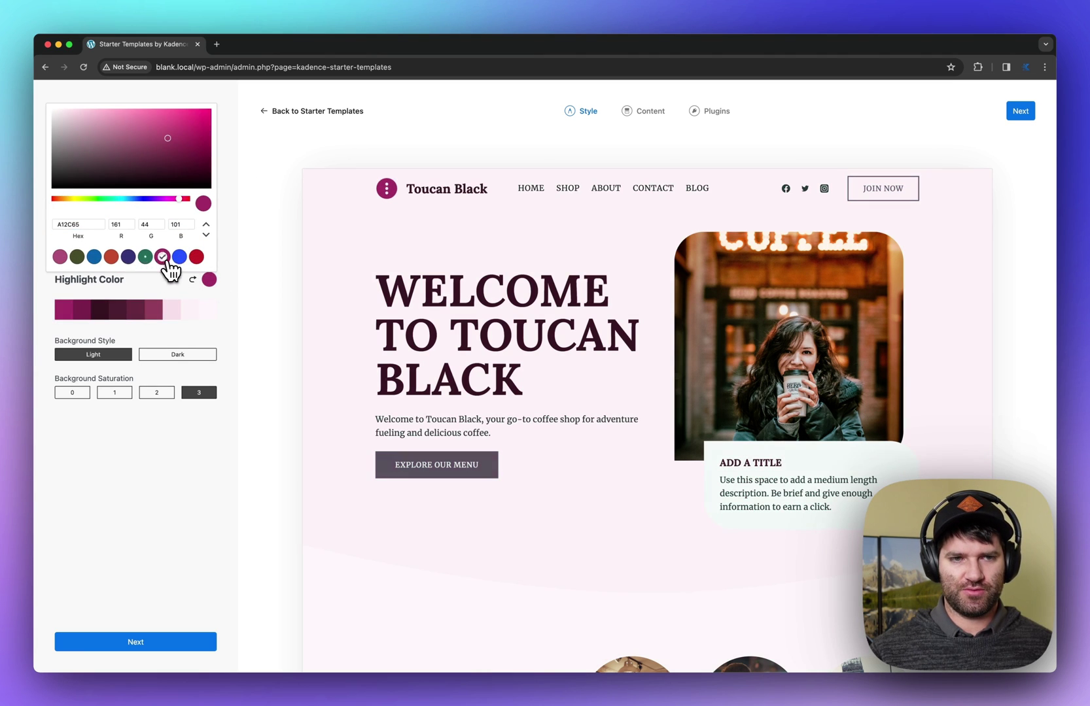
left_click(178, 257)
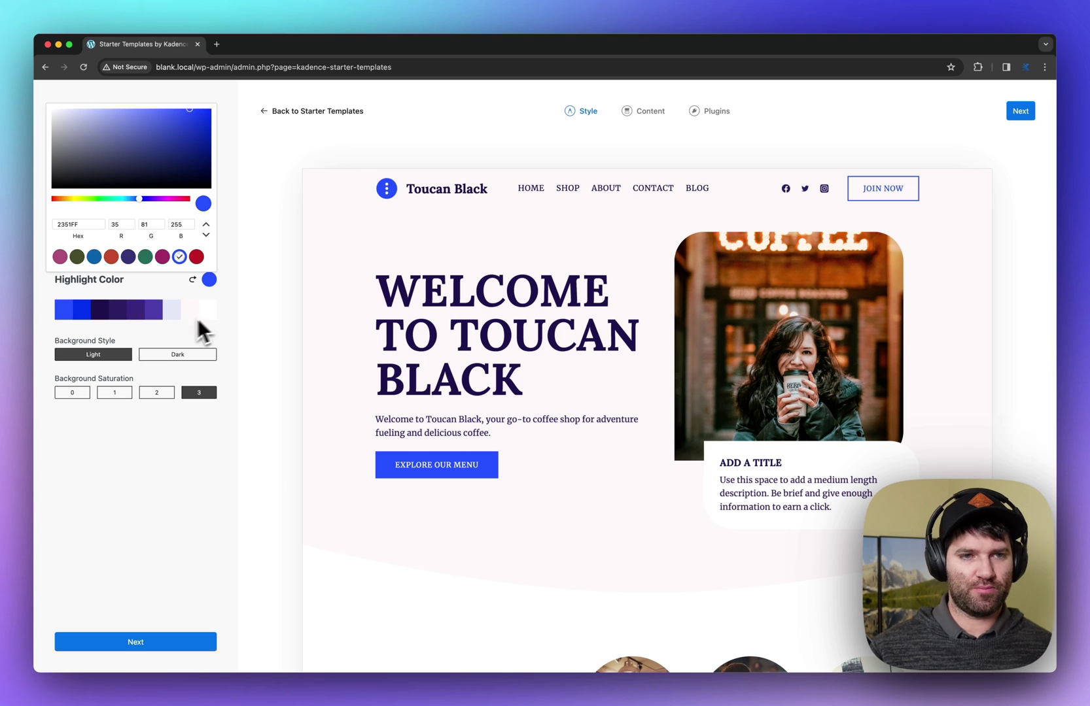
left_click(129, 257)
left_click(112, 258)
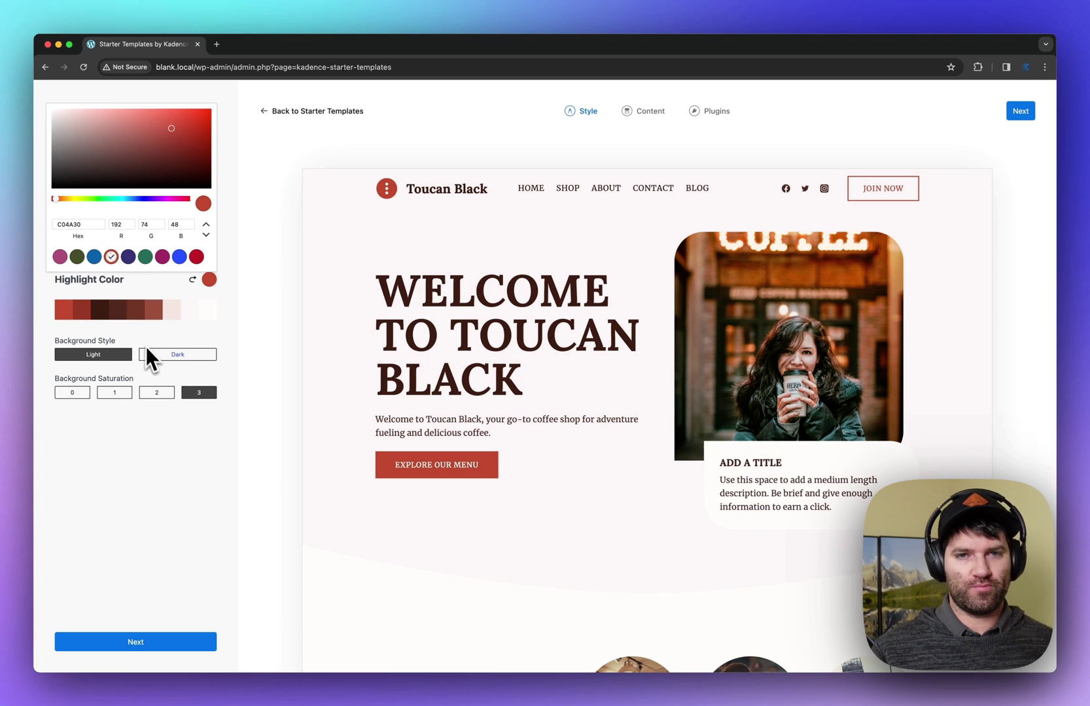
left_click(124, 458)
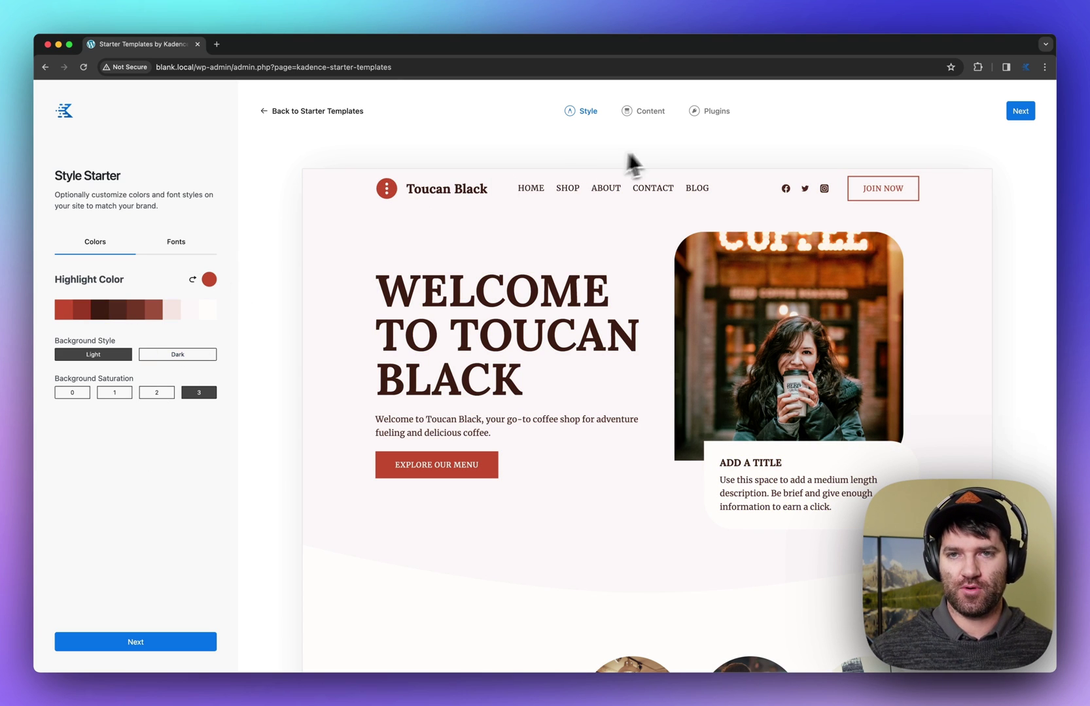
Step: Compare the pages each of the Laurel, Redwood and Sequoia templates would import
left_click(647, 114)
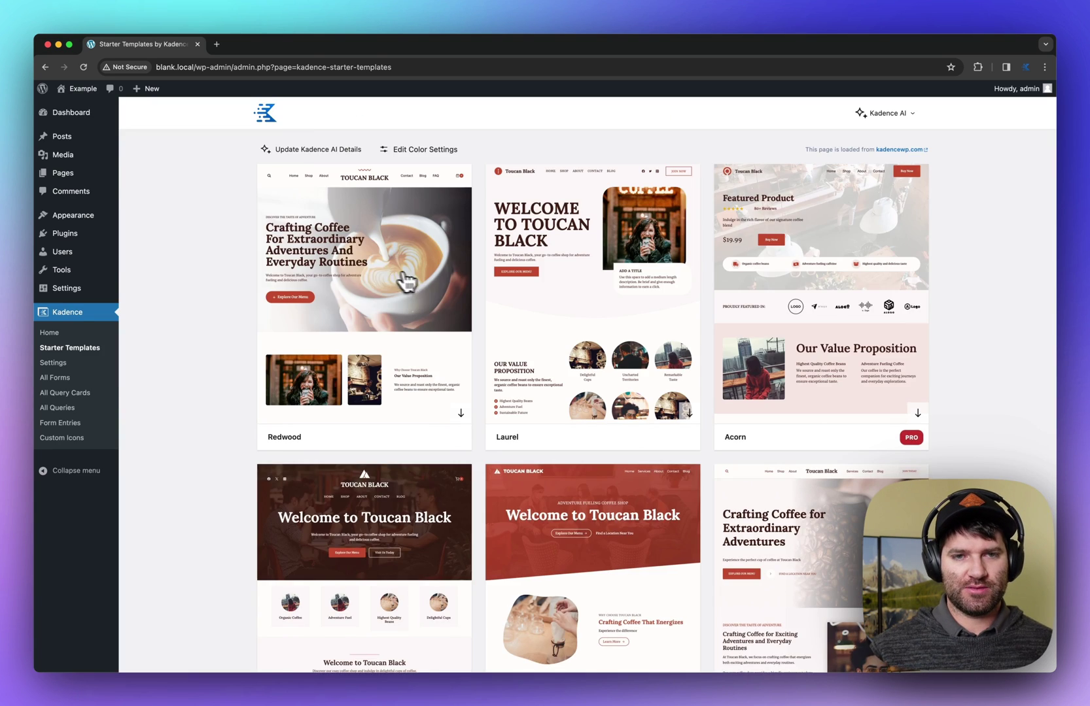
left_click(405, 280)
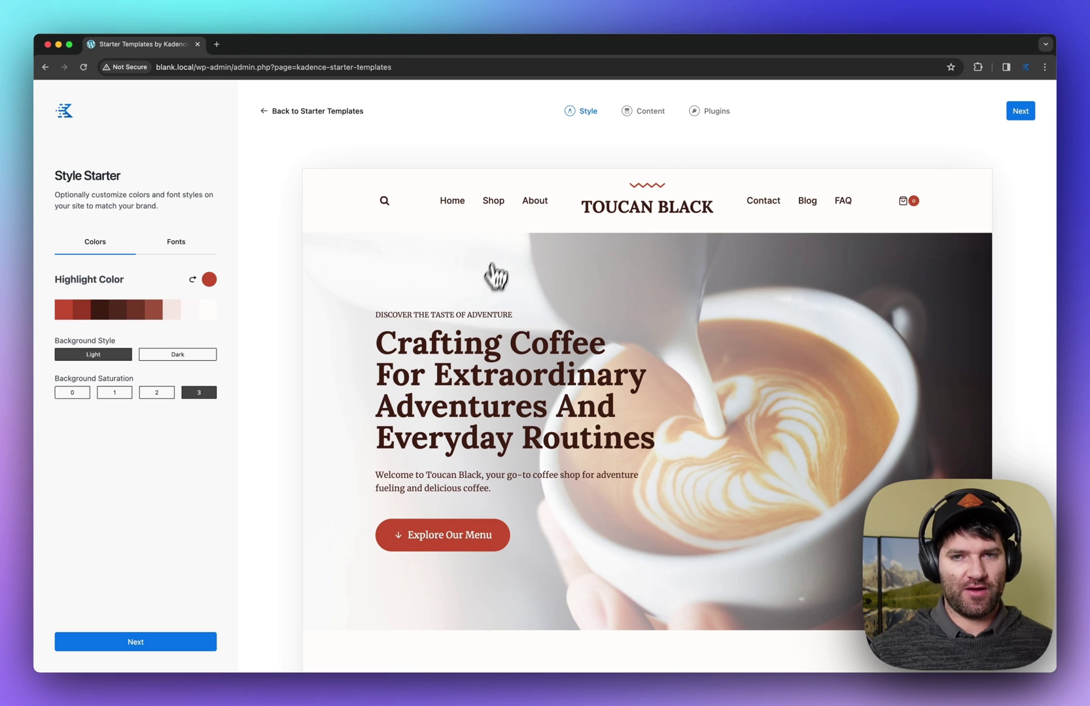
left_click(657, 118)
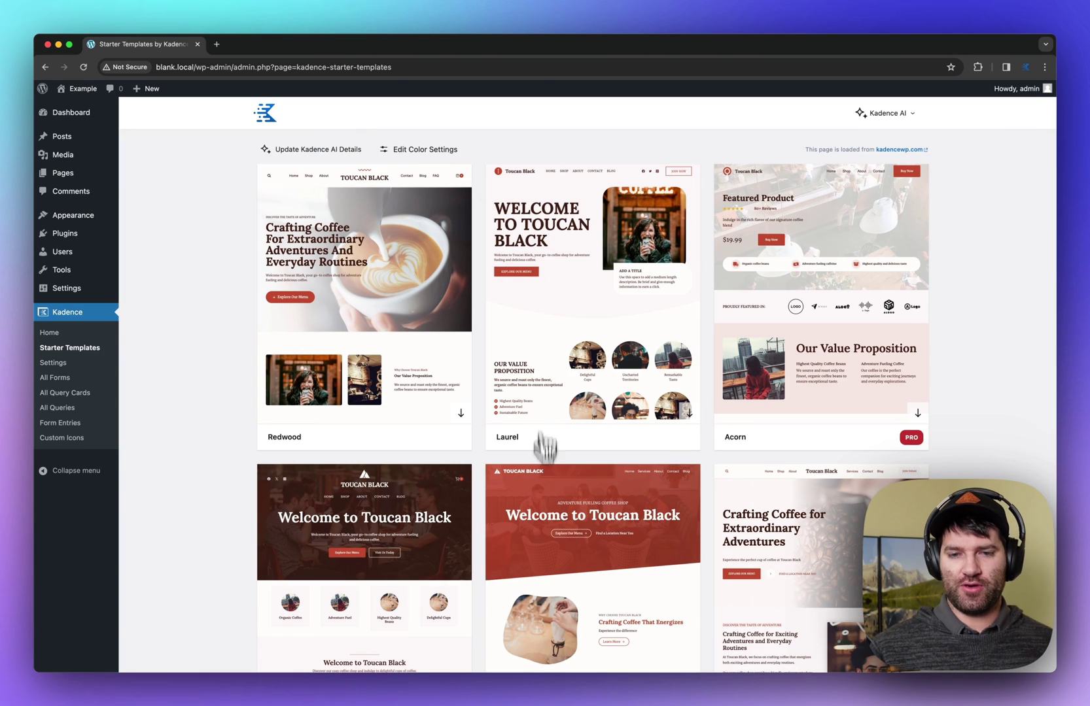
scroll(546, 448, "down", 3)
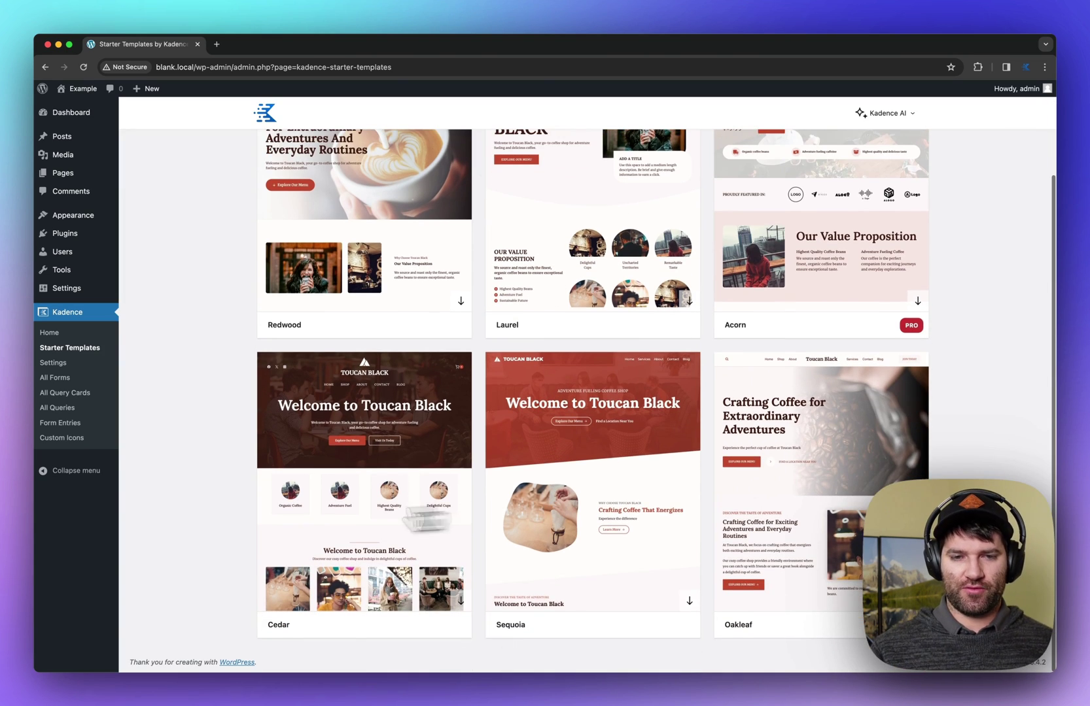
left_click(608, 371)
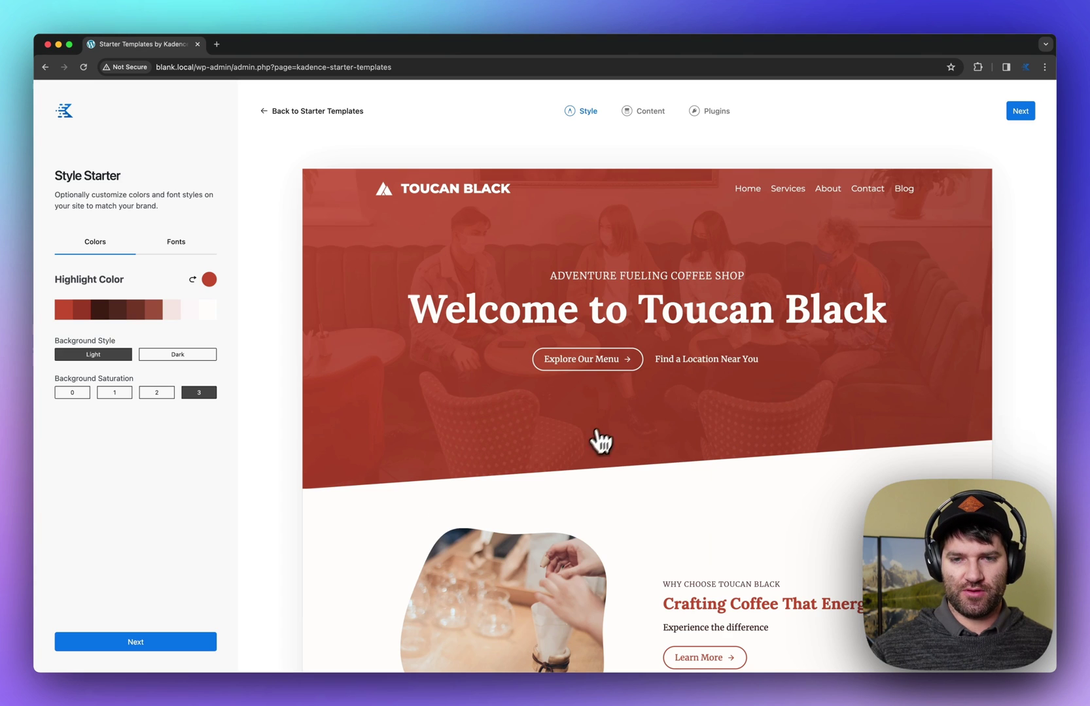
left_click(633, 112)
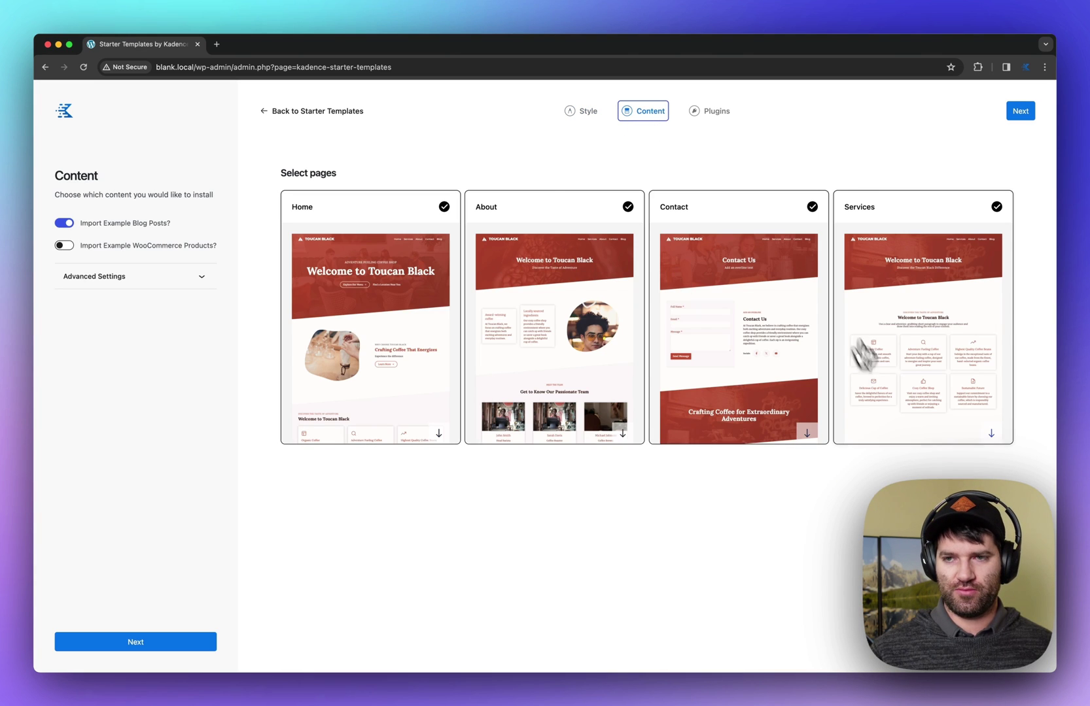
Step: Return to the template gallery, reopen the Redwood template and scroll its preview
left_click(304, 110)
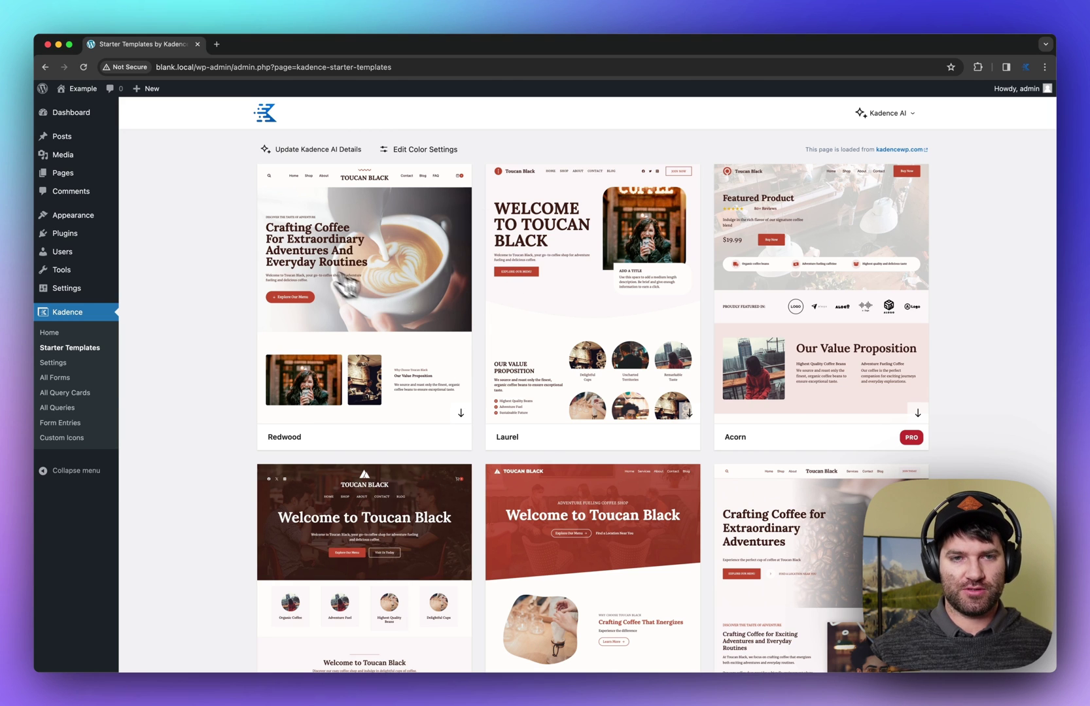
left_click(326, 243)
scroll(703, 406, "down", 15)
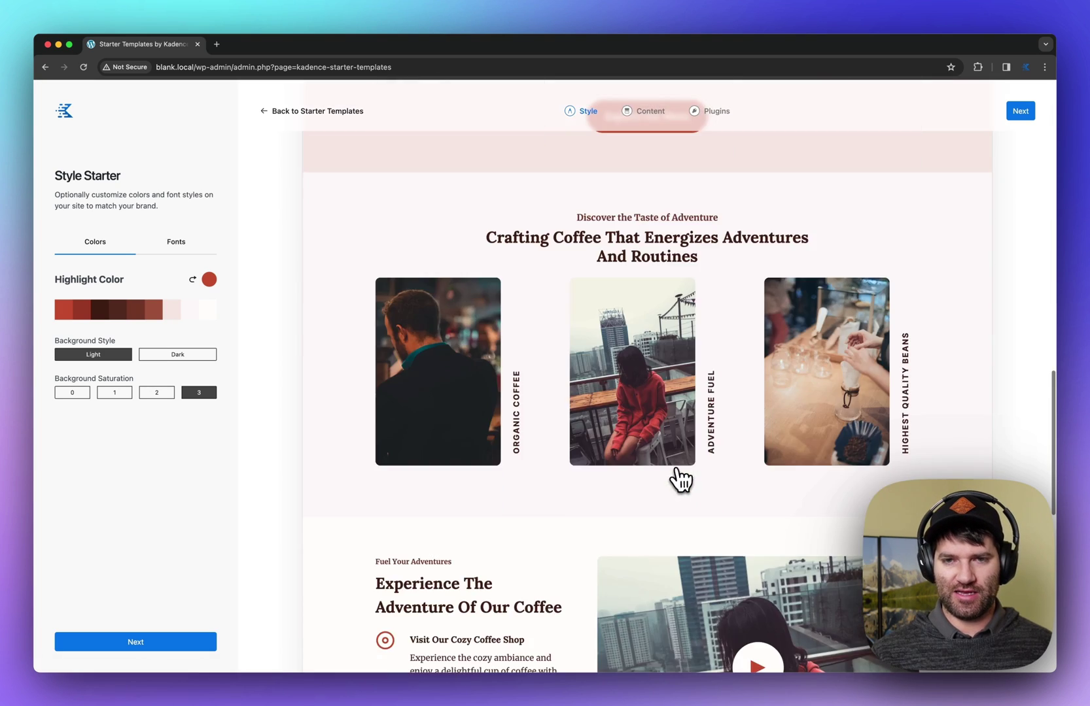
scroll(680, 484, "up", 10)
scroll(684, 490, "up", 5)
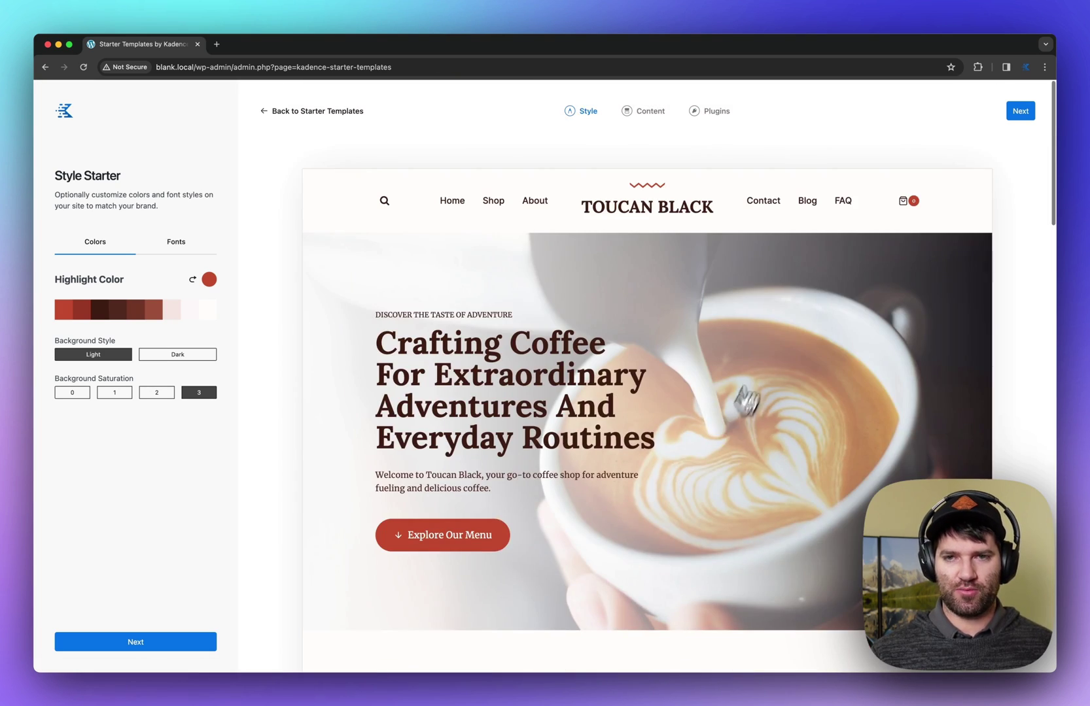
Step: Keep all four Redwood pages, including FAQ, with default advanced settings, and continue to Plugins
left_click(638, 112)
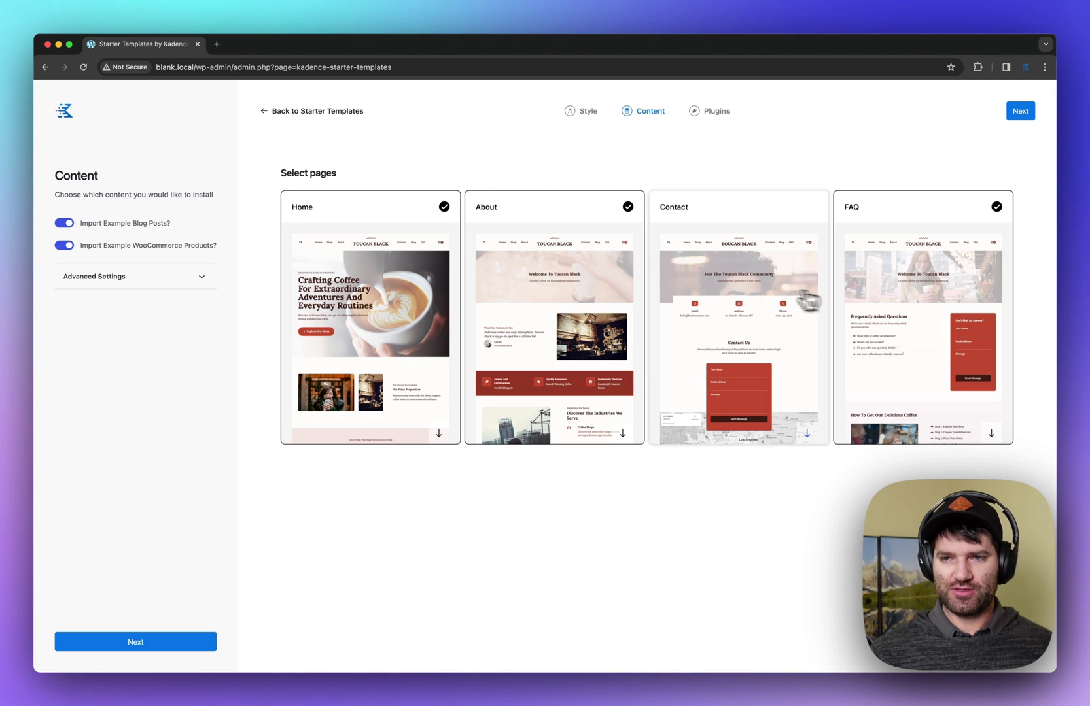
left_click(932, 314)
left_click(880, 290)
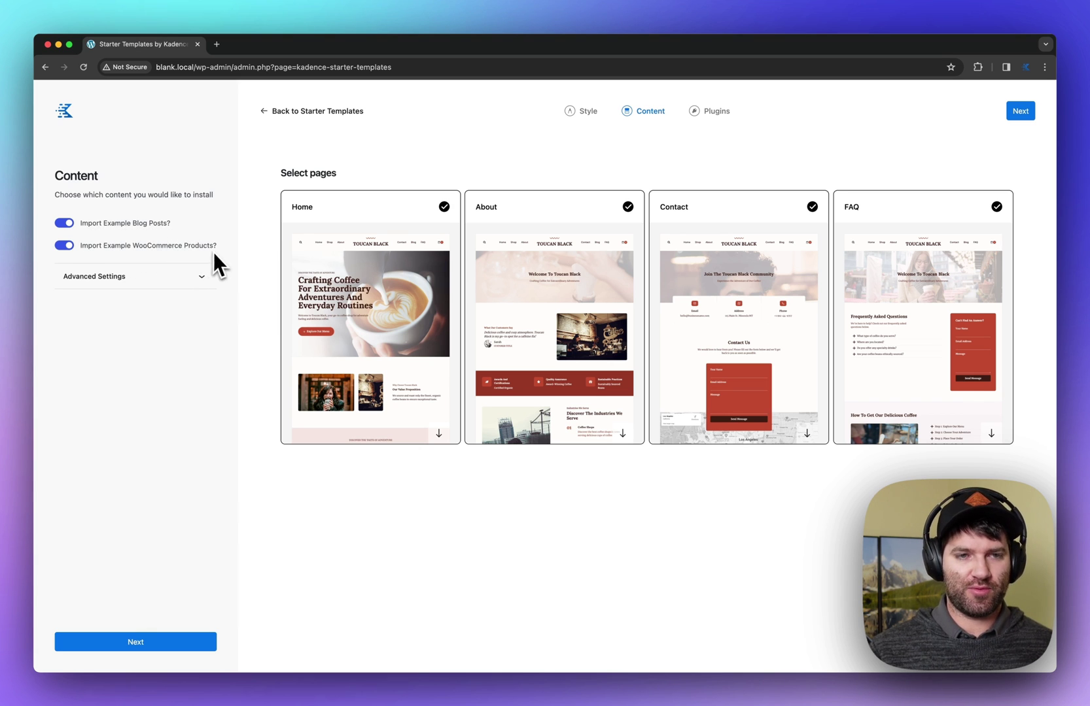
left_click(183, 280)
left_click(182, 283)
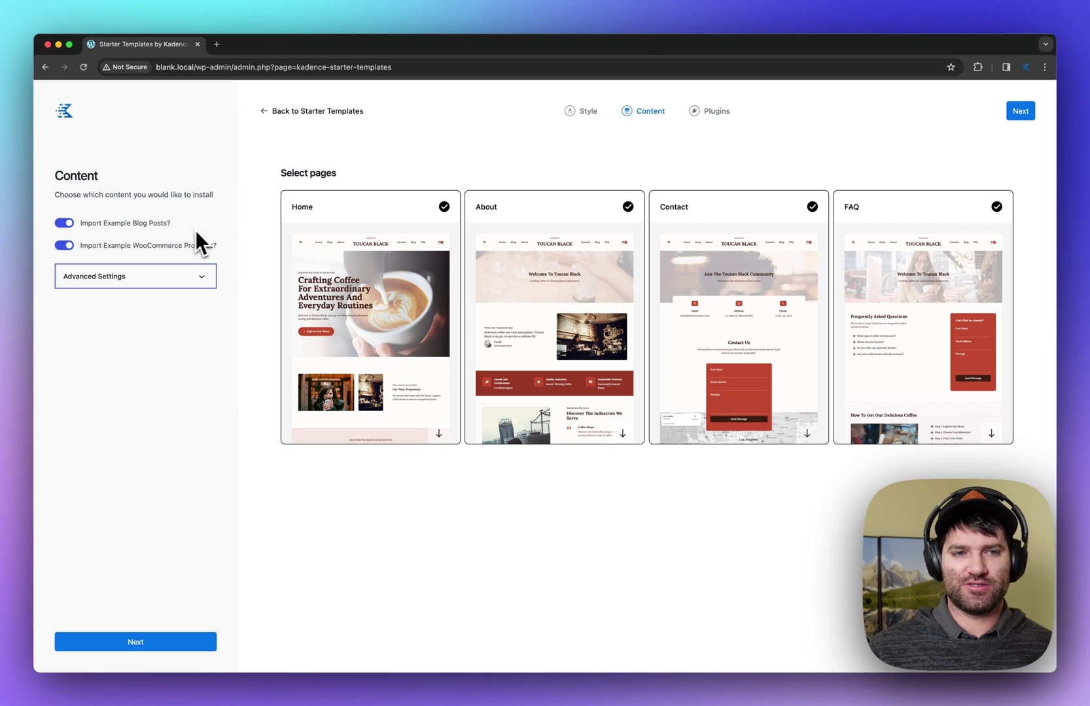
left_click(704, 118)
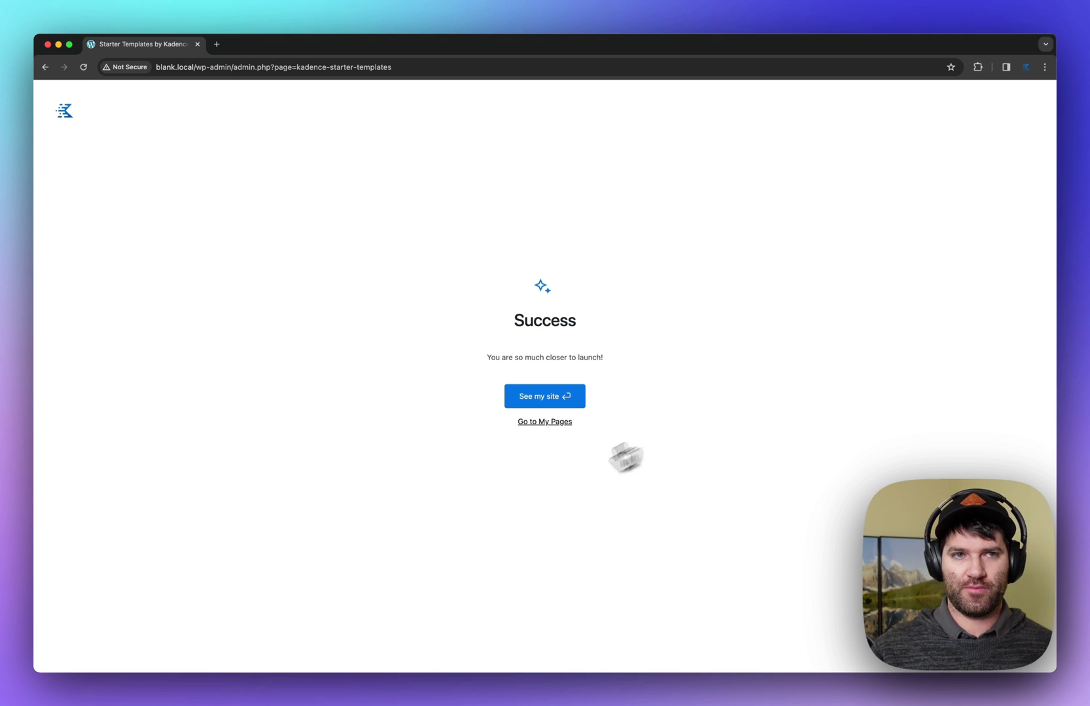
Step: Open the new site and pick the Green variant on the Pyrenees Pack product page
left_click(550, 404)
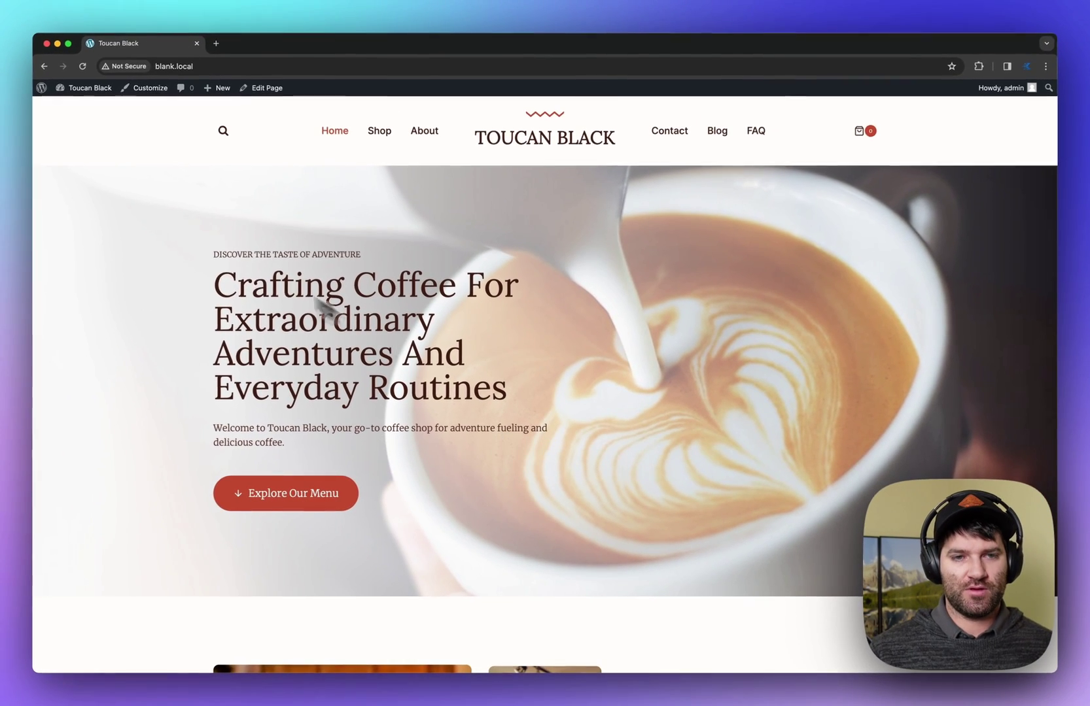
scroll(618, 370, "down", 5)
scroll(616, 375, "down", 5)
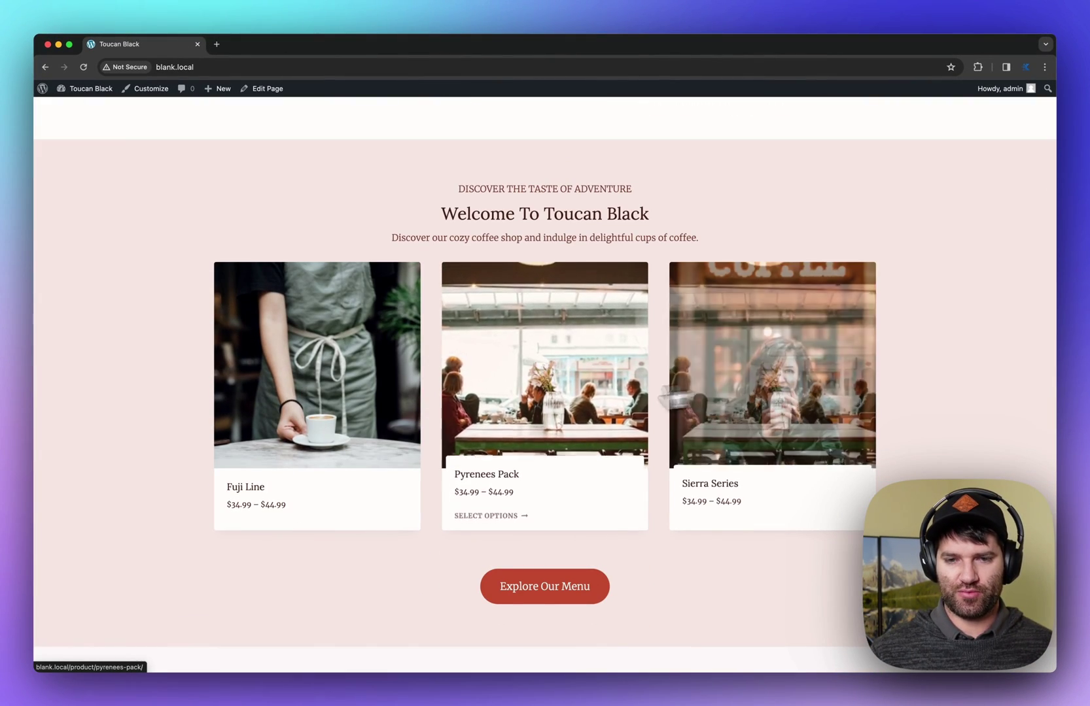
left_click(545, 418)
scroll(693, 544, "down", 5)
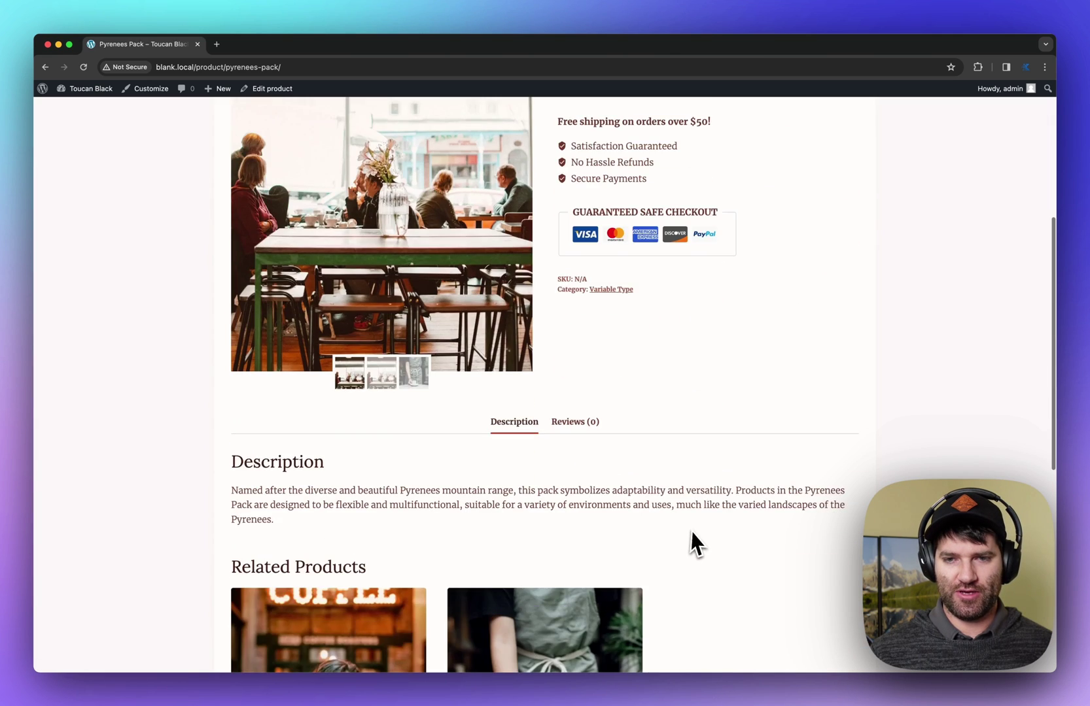
scroll(694, 541, "up", 5)
left_click(699, 374)
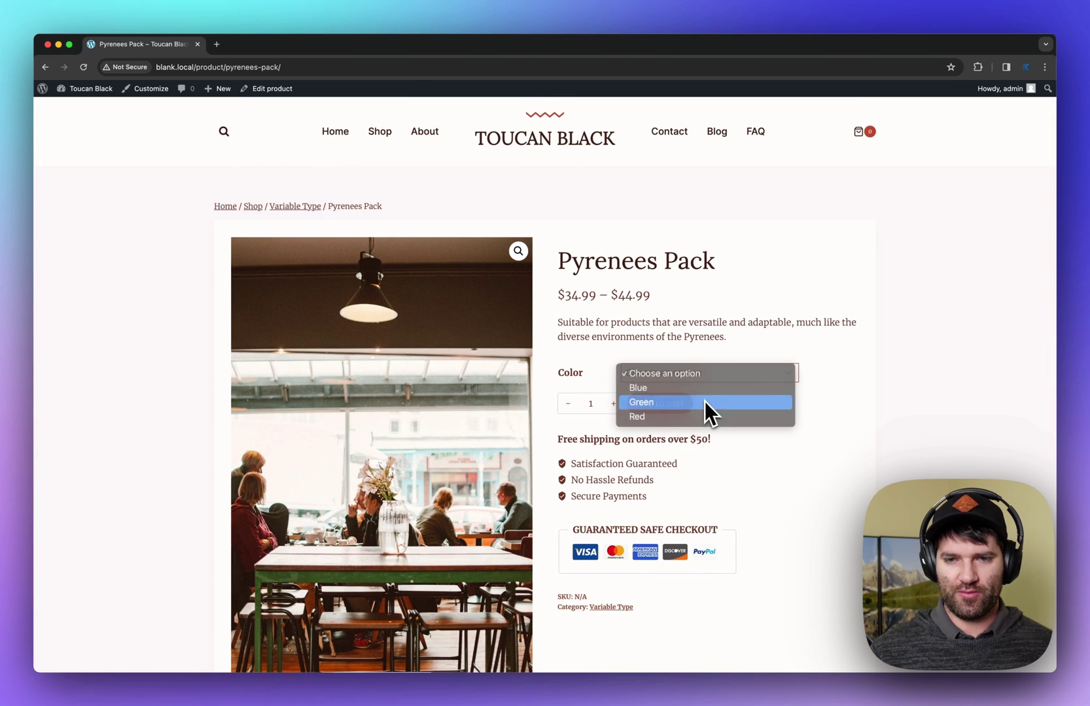
left_click(704, 401)
scroll(432, 529, "down", 5)
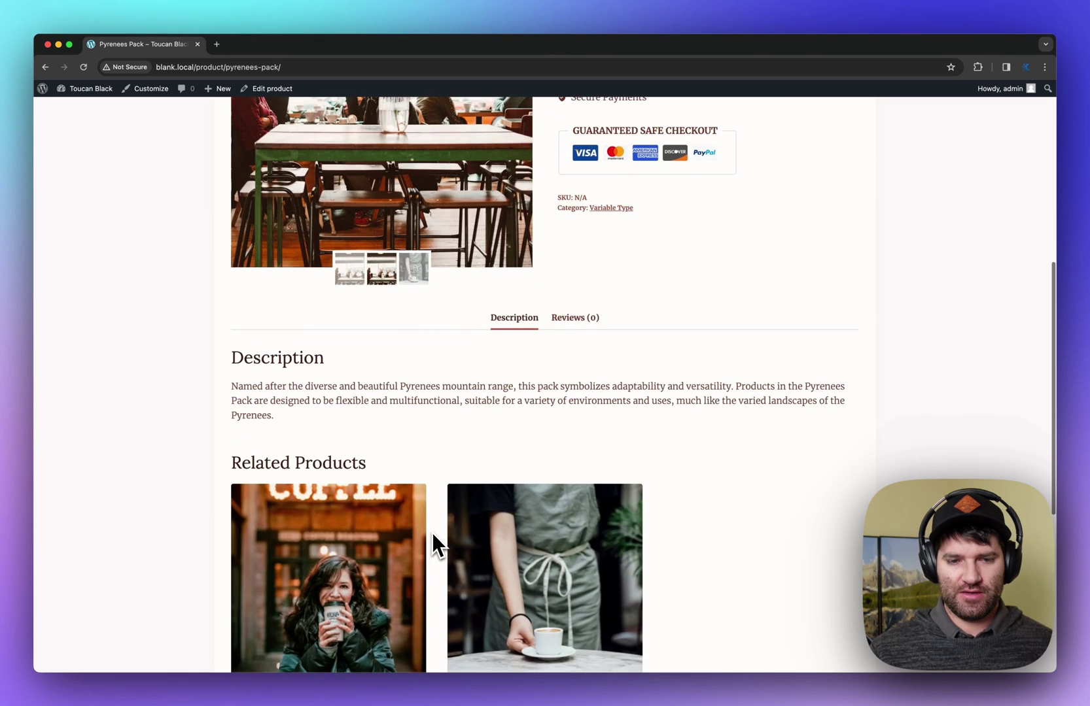
scroll(432, 533, "down", 3)
scroll(434, 534, "up", 8)
Step: Browse the Shop, Contact and FAQ pages from the navigation
left_click(386, 137)
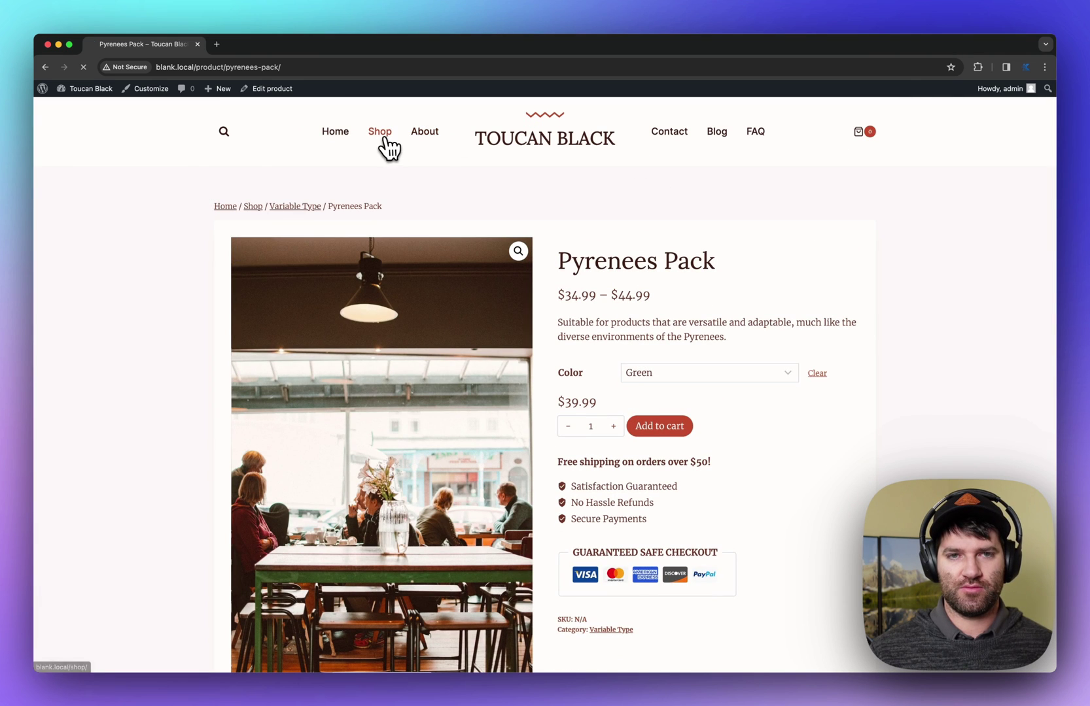
scroll(671, 487, "down", 6)
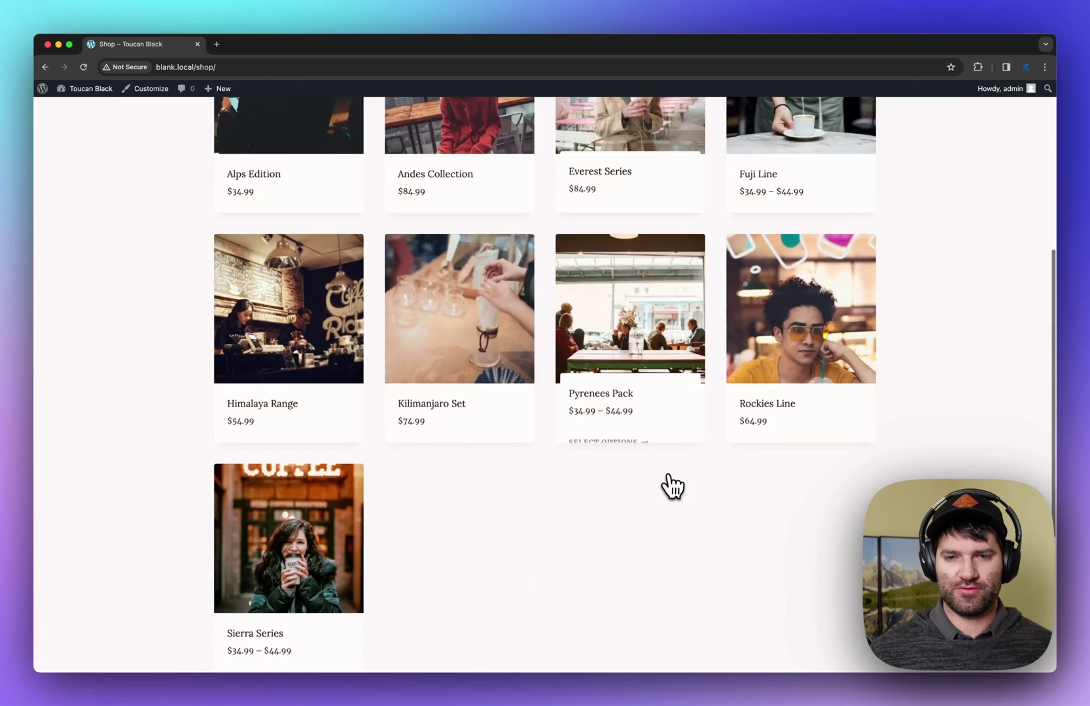
scroll(672, 488, "up", 6)
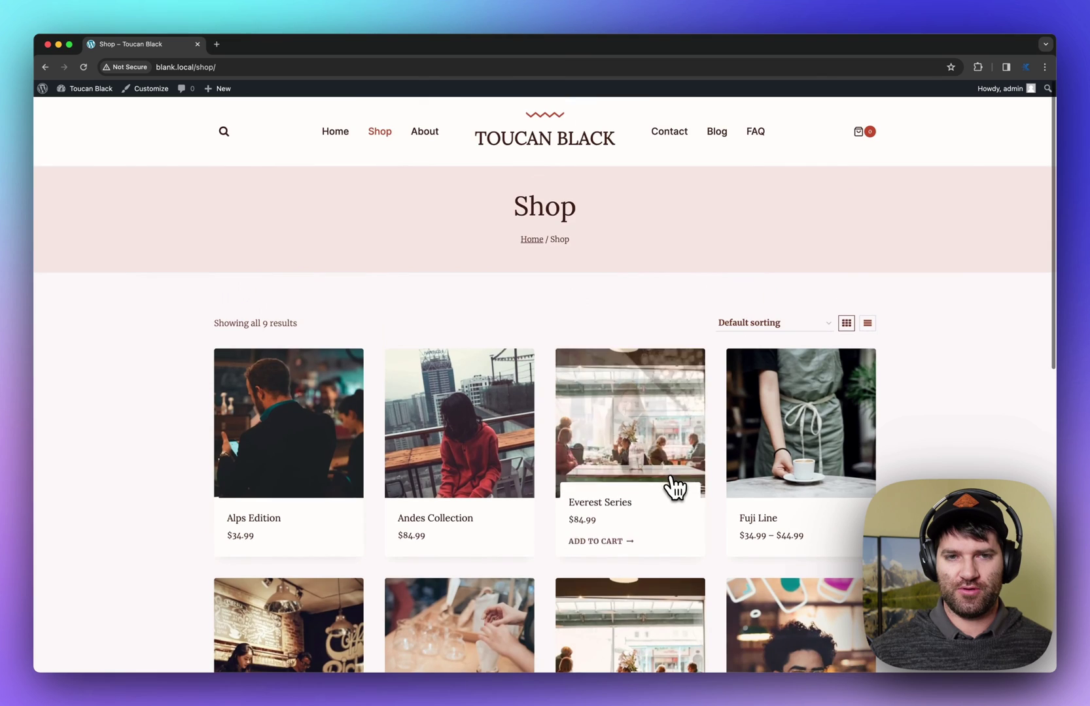
left_click(667, 136)
scroll(567, 517, "down", 6)
scroll(566, 523, "up", 6)
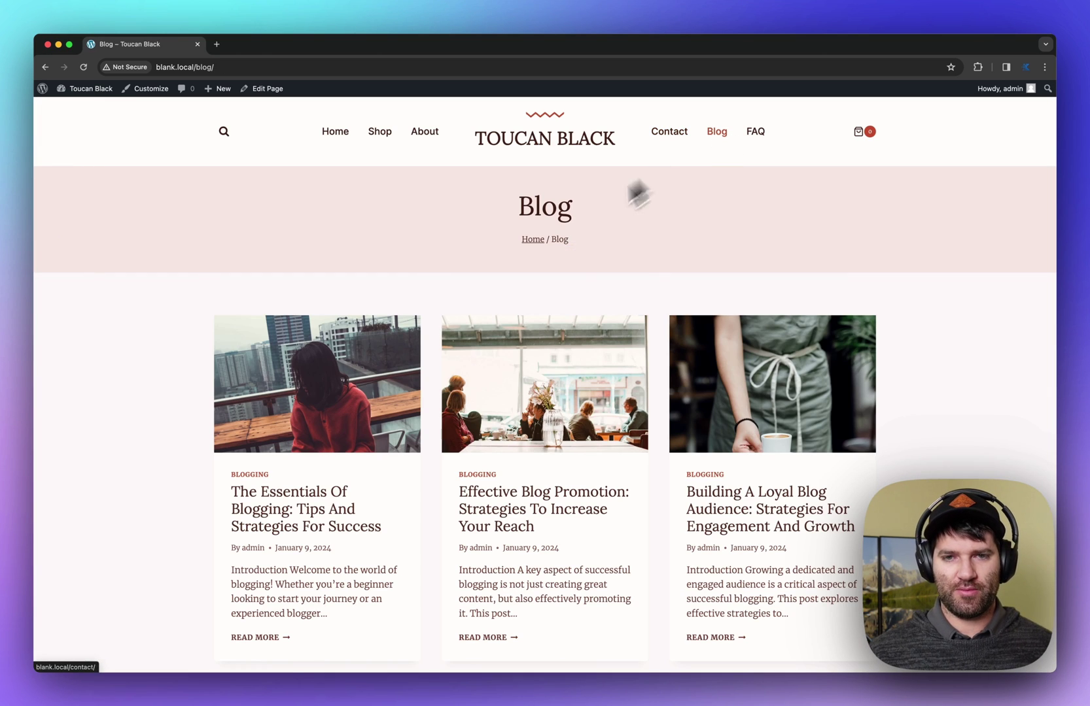
left_click(759, 136)
scroll(565, 401, "down", 8)
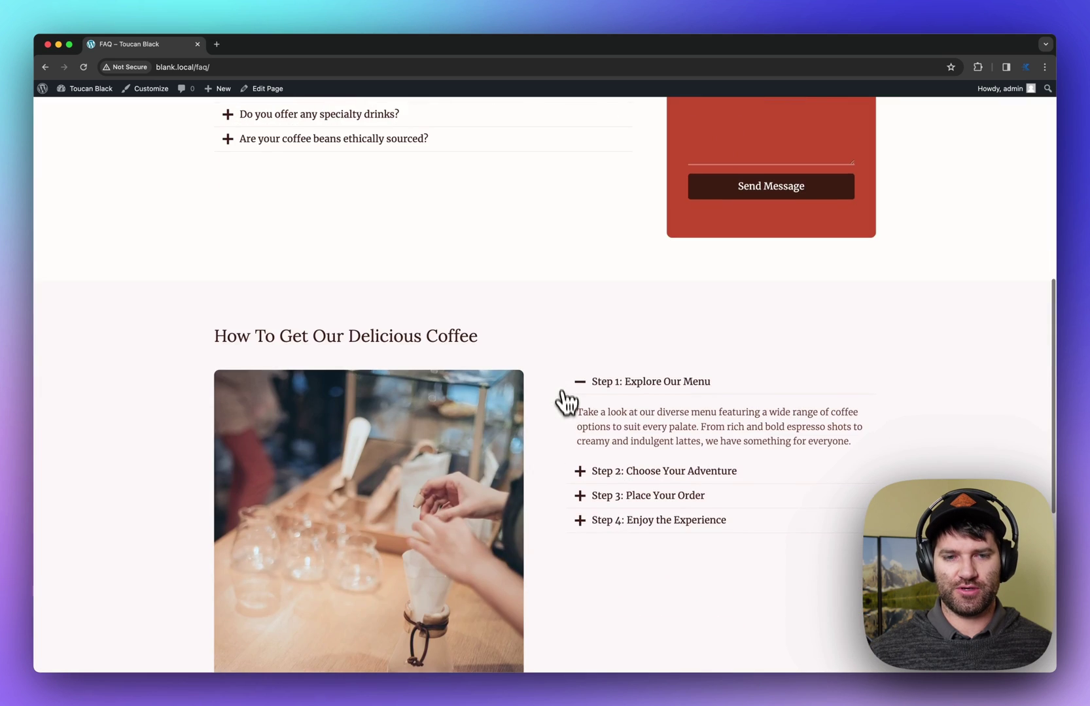
scroll(568, 469, "up", 8)
Step: Visit the About page, then return to Home and scroll through it
left_click(425, 133)
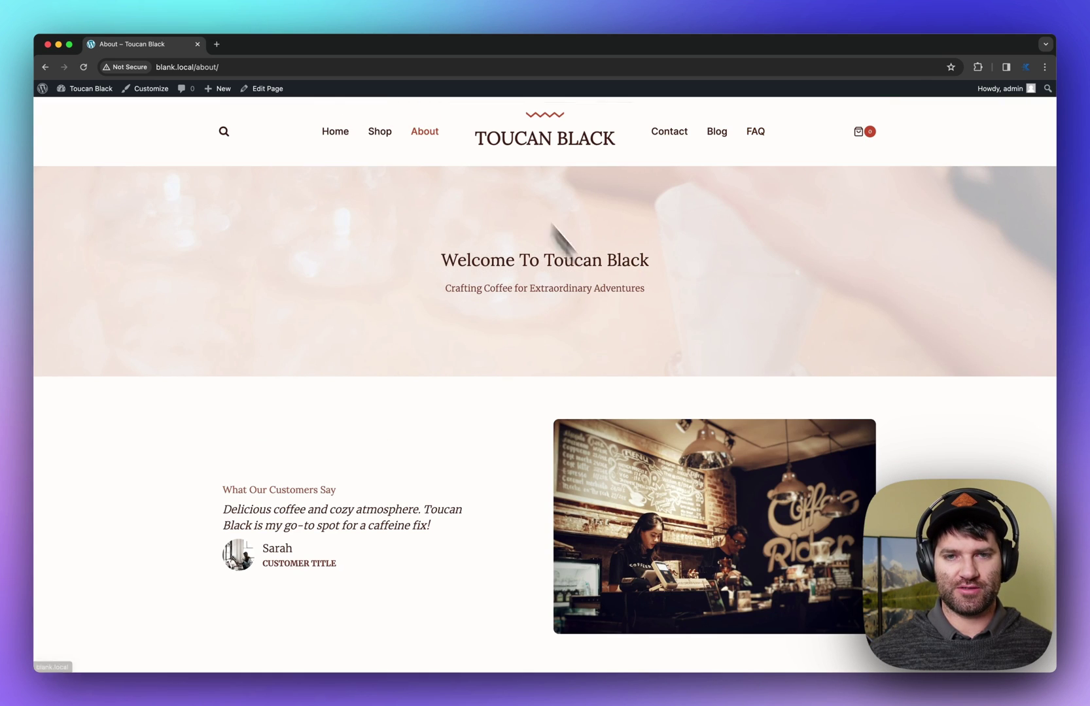
left_click(335, 133)
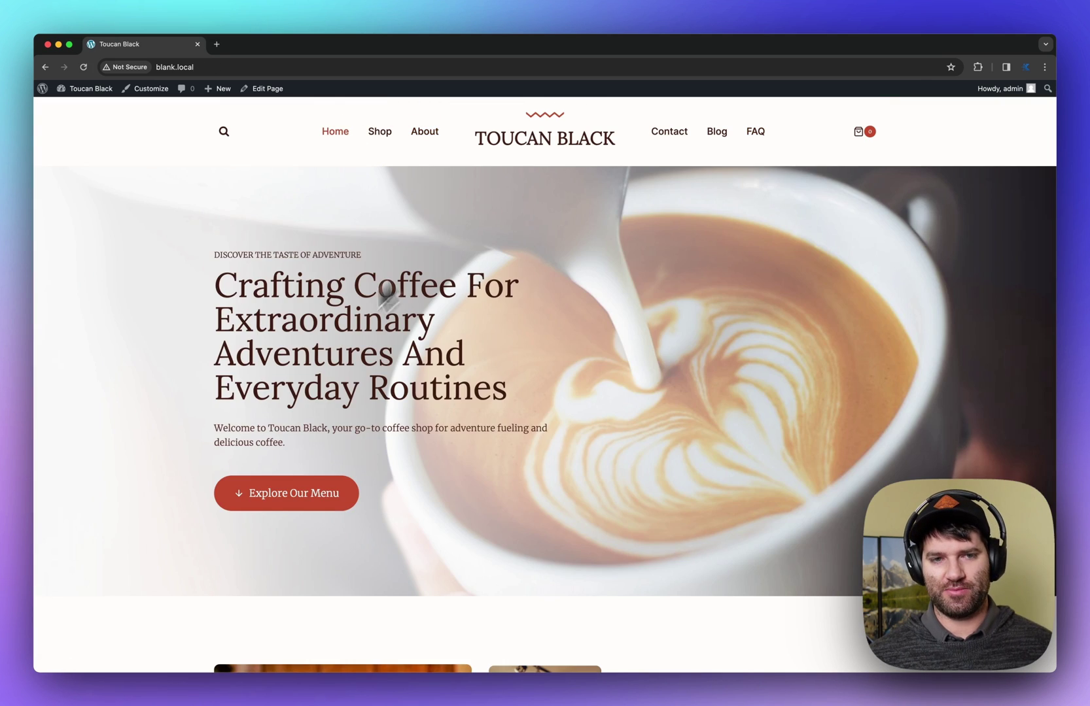
scroll(413, 457, "down", 5)
scroll(414, 455, "down", 10)
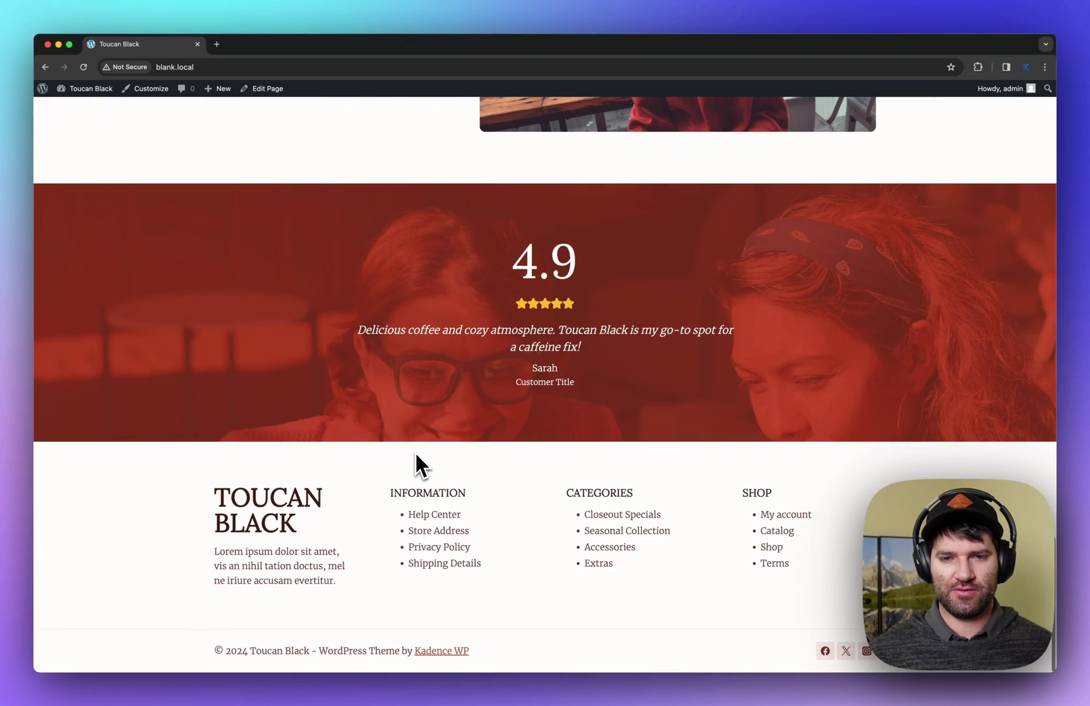
scroll(414, 452, "up", 15)
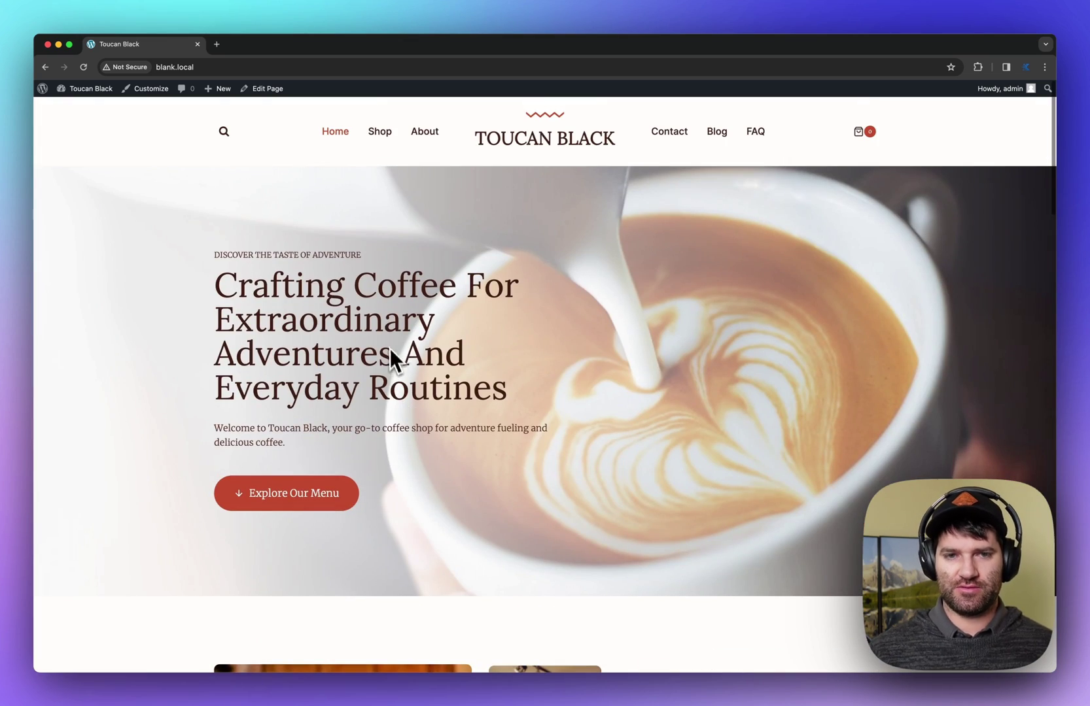
scroll(551, 431, "down", 15)
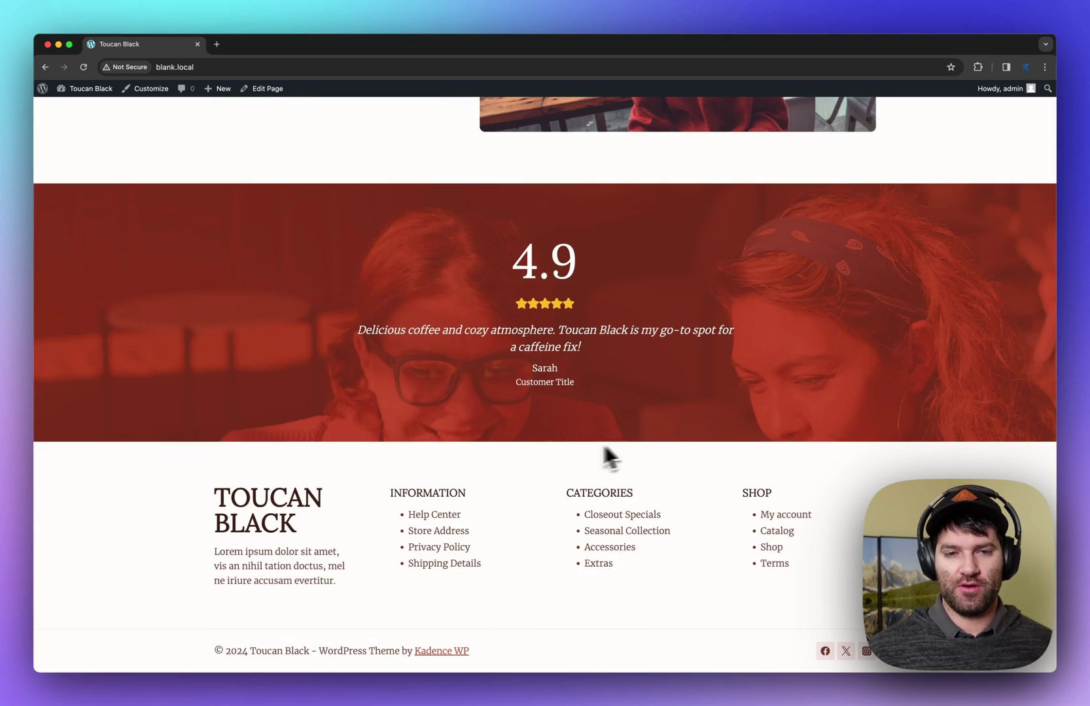
scroll(492, 471, "up", 15)
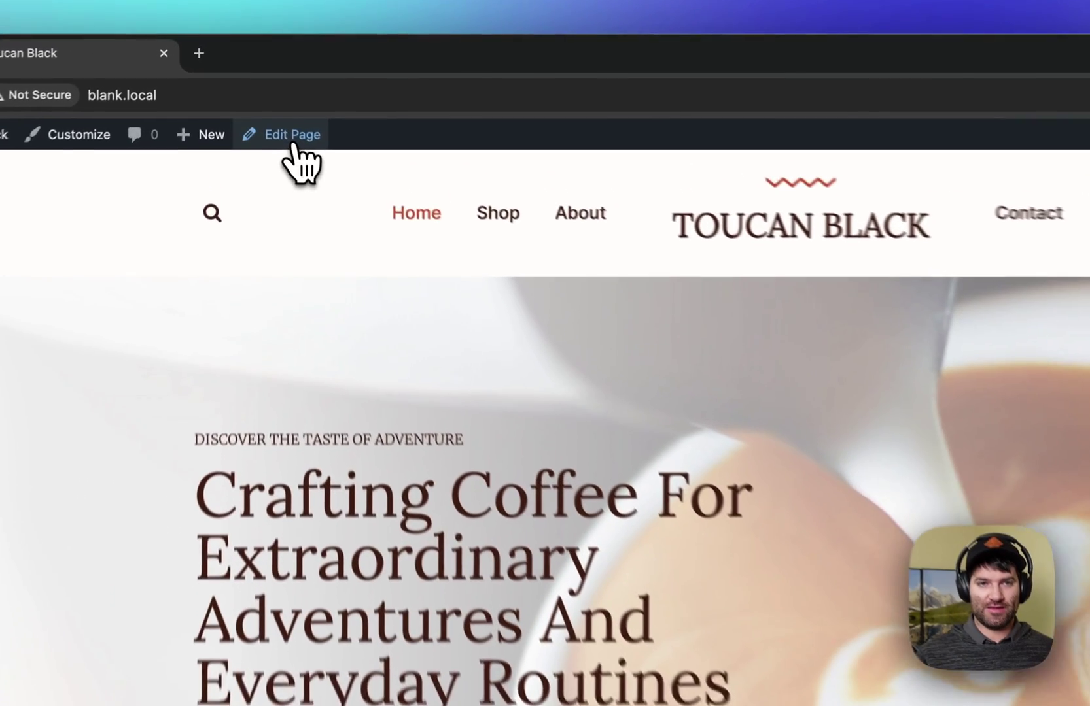
Step: Edit the Home page and browse AI-generated coffee patterns in the Kadence Design Library
left_click(268, 88)
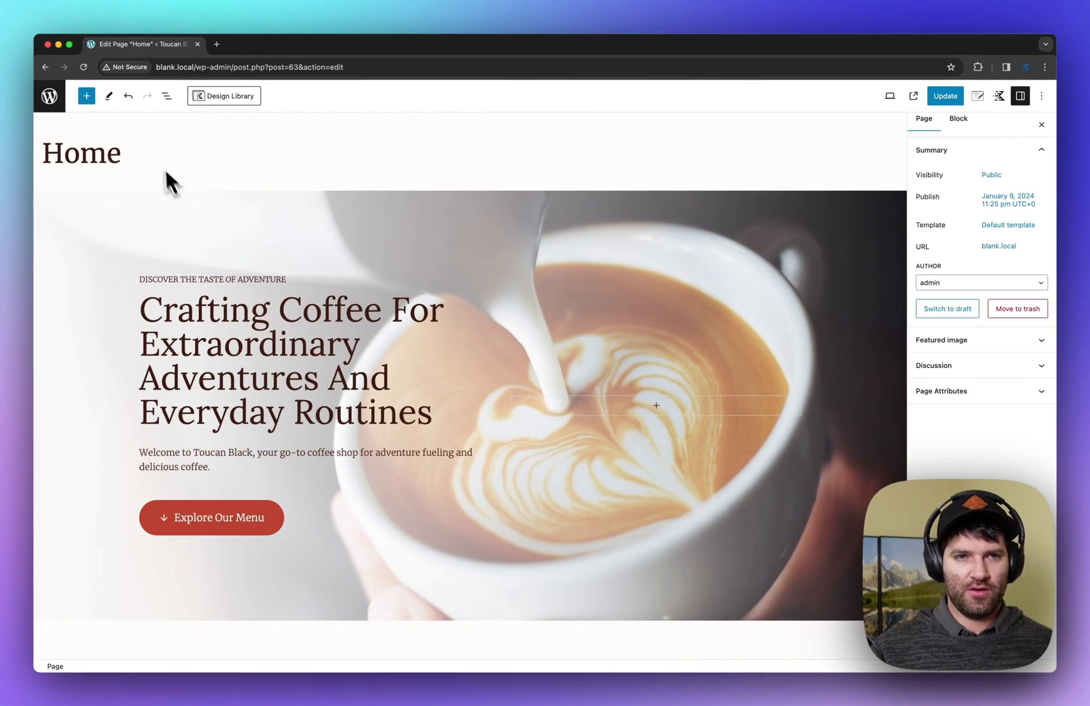
left_click(226, 105)
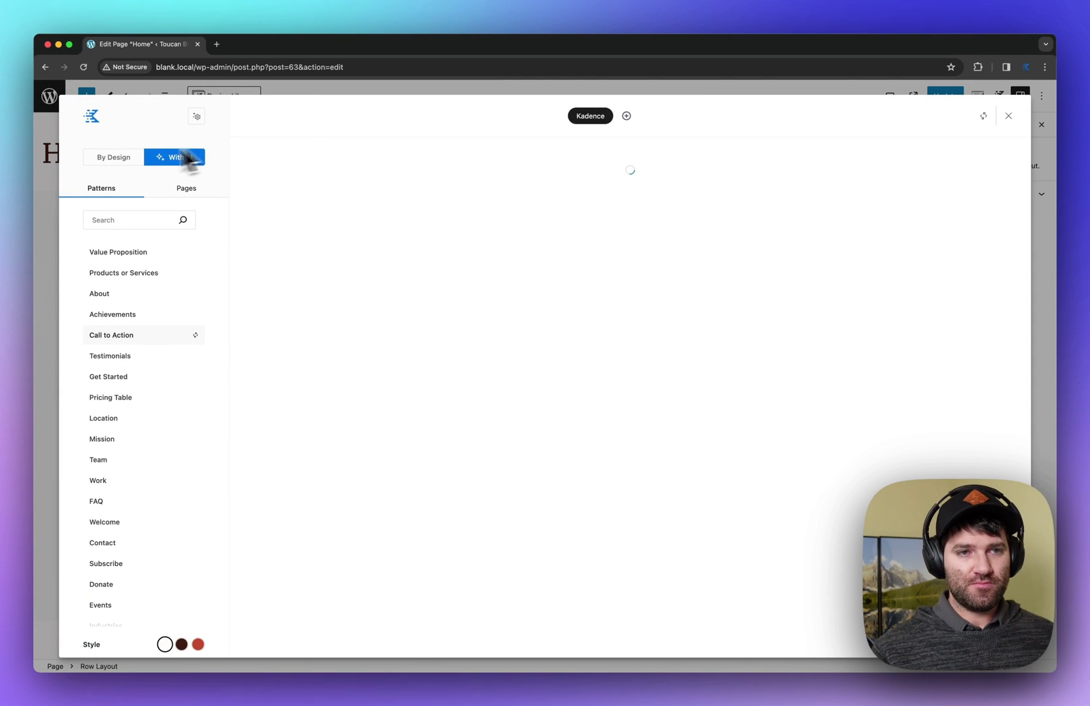
left_click(122, 160)
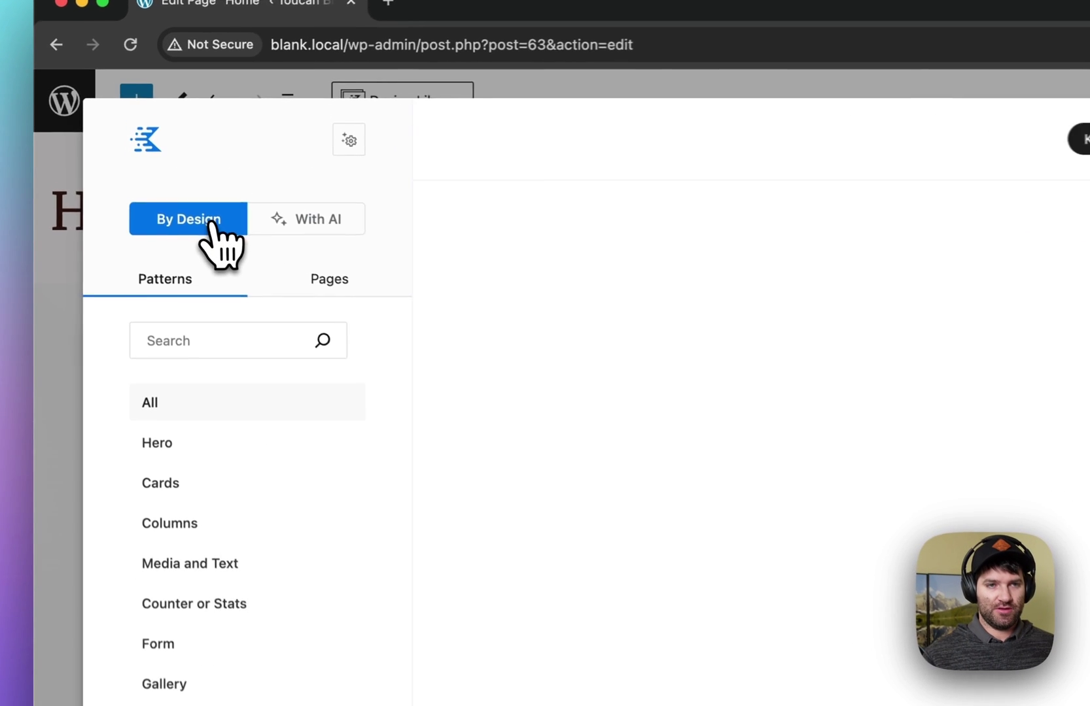
left_click(173, 162)
left_click(169, 229)
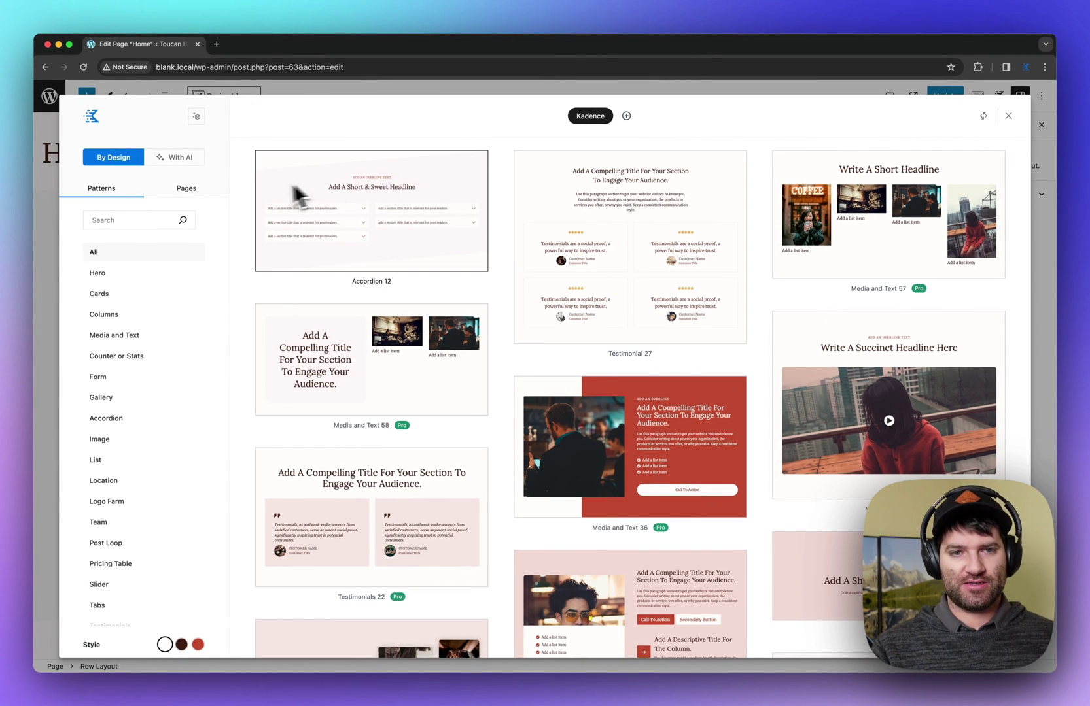
left_click(178, 158)
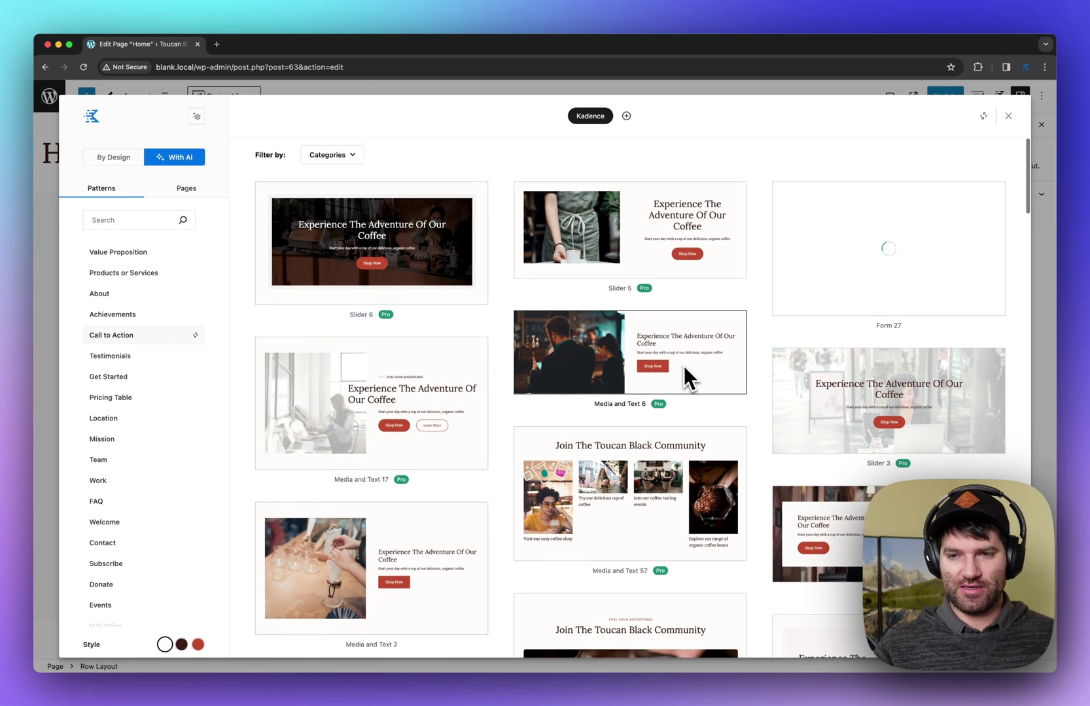
scroll(687, 367, "down", 2)
scroll(588, 392, "down", 5)
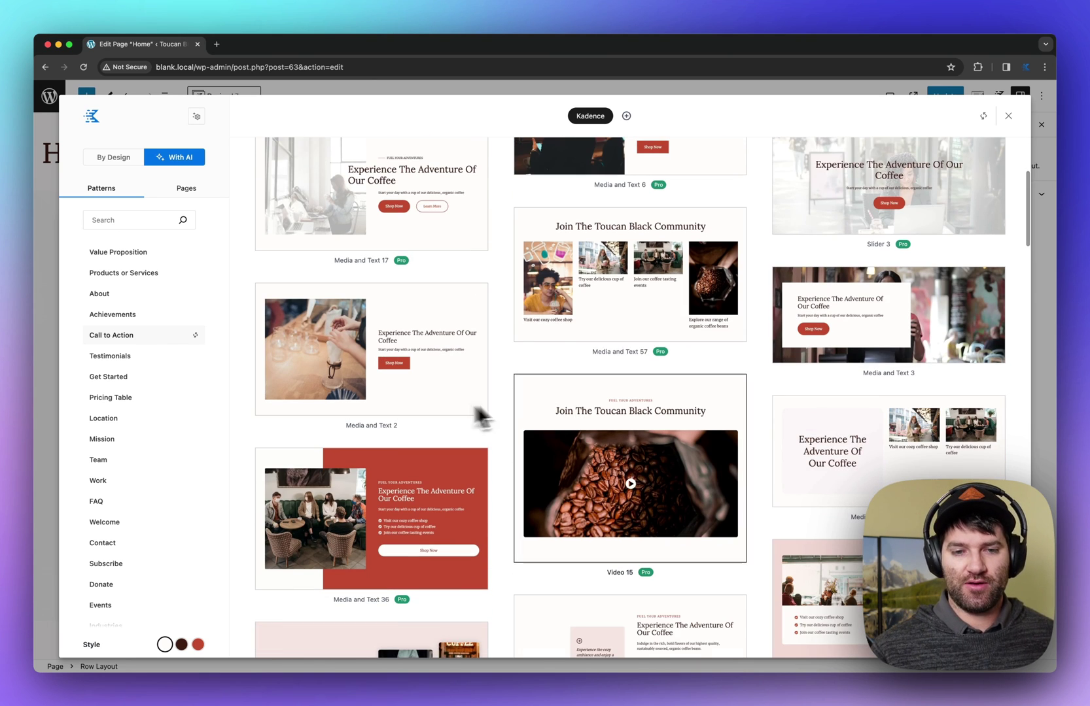
scroll(494, 438, "down", 10)
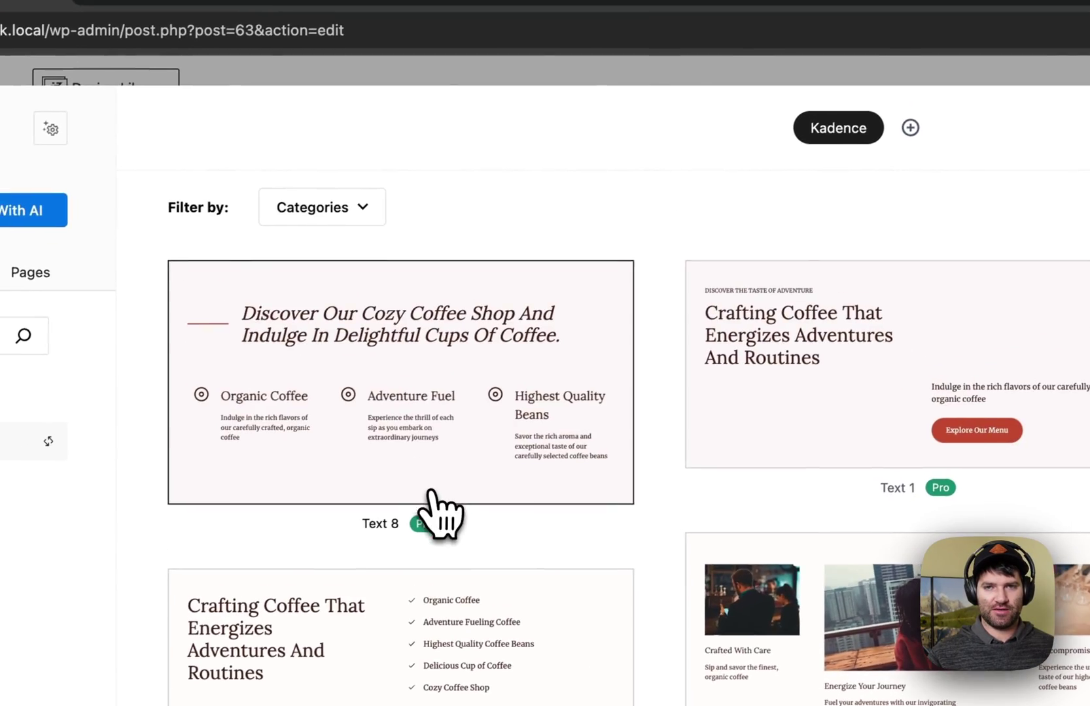
Step: Filter the library to the Hero category and insert a coffee hero pattern
left_click(353, 209)
left_click(327, 259)
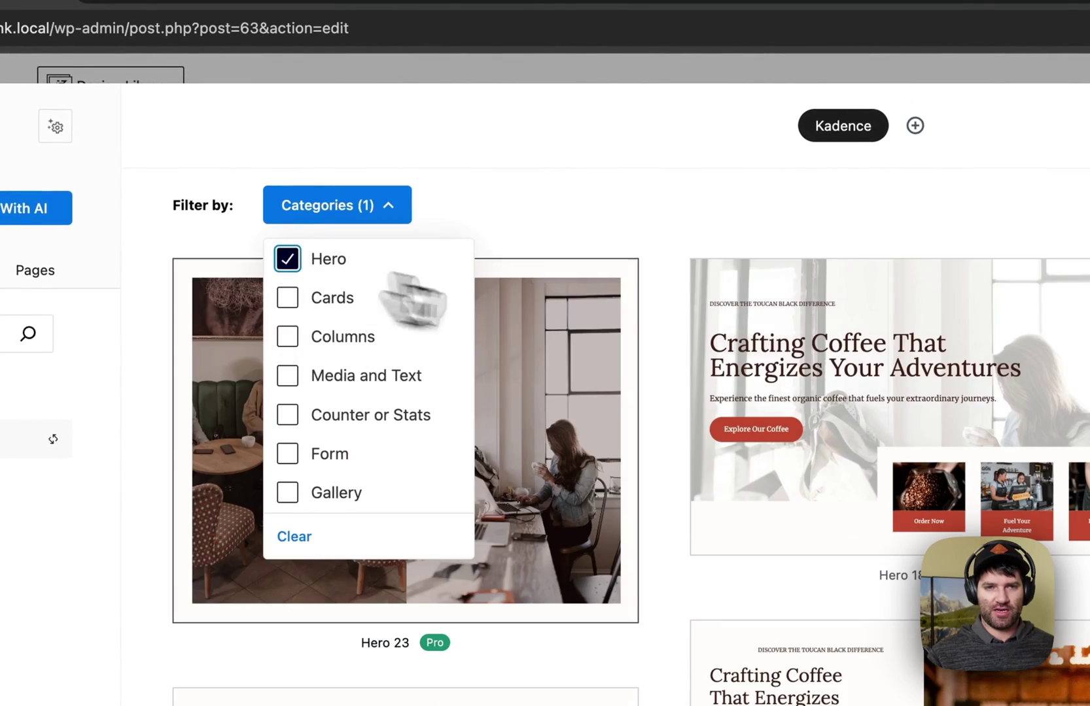
left_click(677, 353)
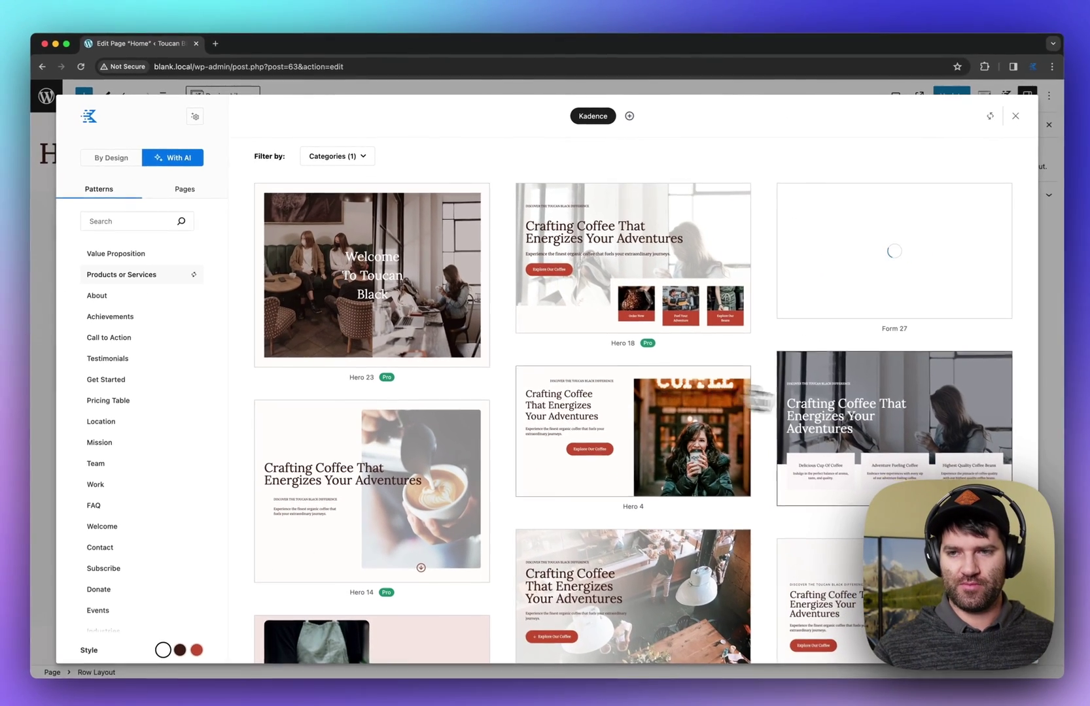
left_click(858, 419)
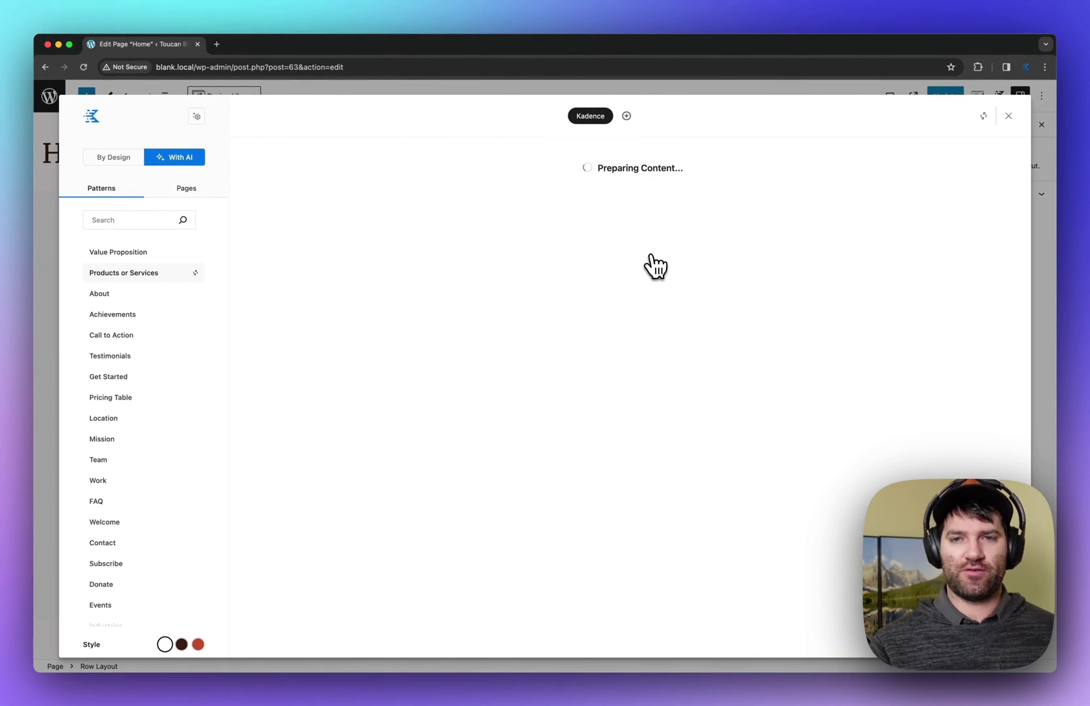
Step: Move the new hero row up until it sits just below the Home title
scroll(540, 390, "up", 1)
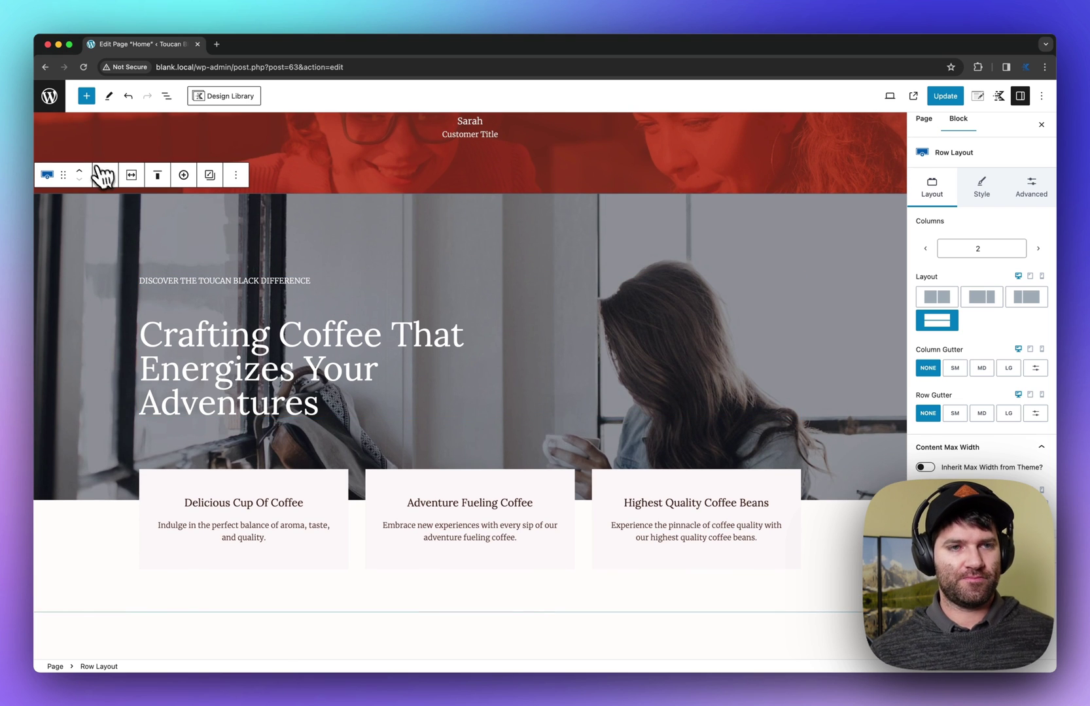
left_click(82, 173)
scroll(540, 373, "up", 8)
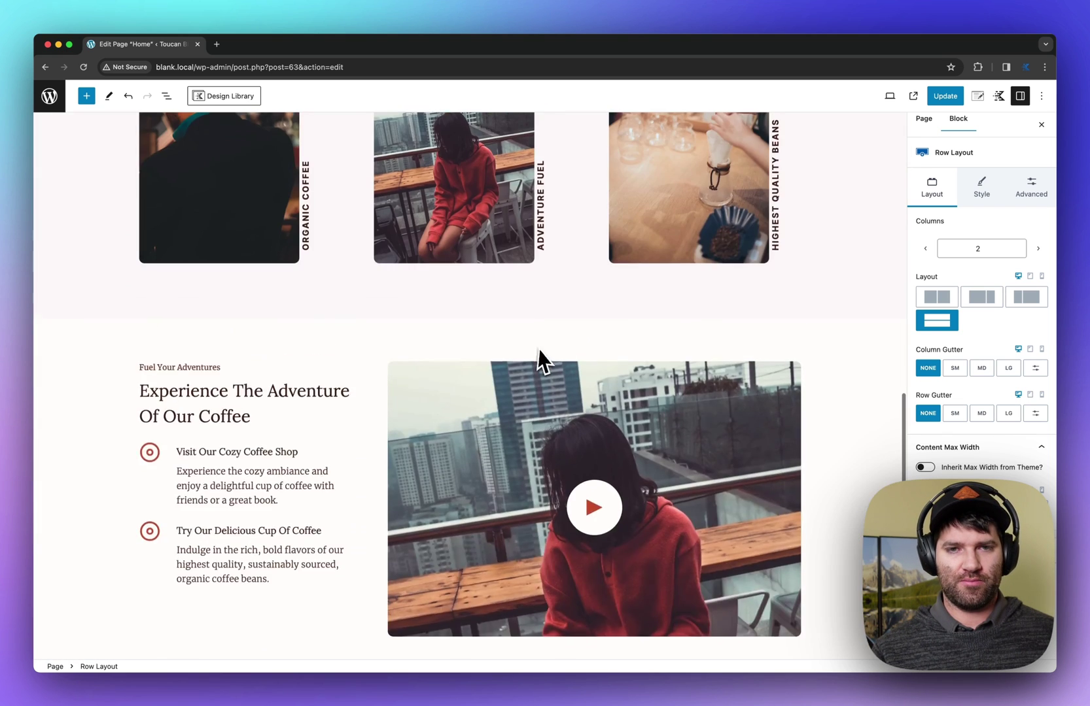
scroll(216, 399, "down", 2)
scroll(212, 393, "down", 3)
left_click(80, 330)
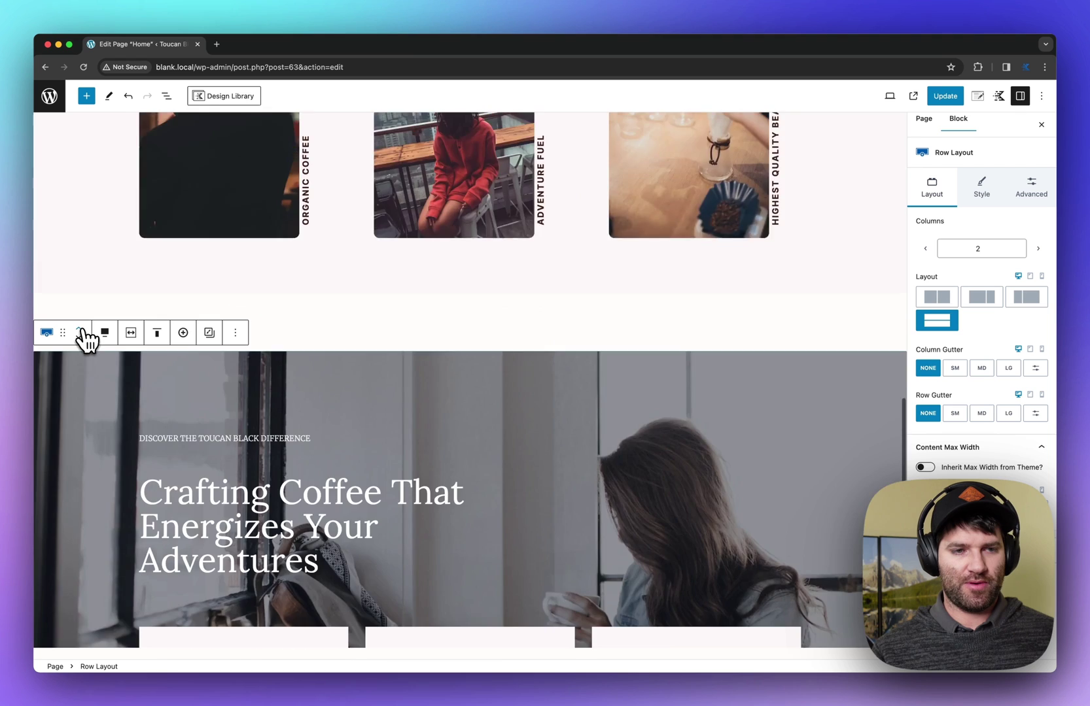
left_click(79, 329)
left_click(80, 330)
left_click(80, 330)
left_click(80, 330)
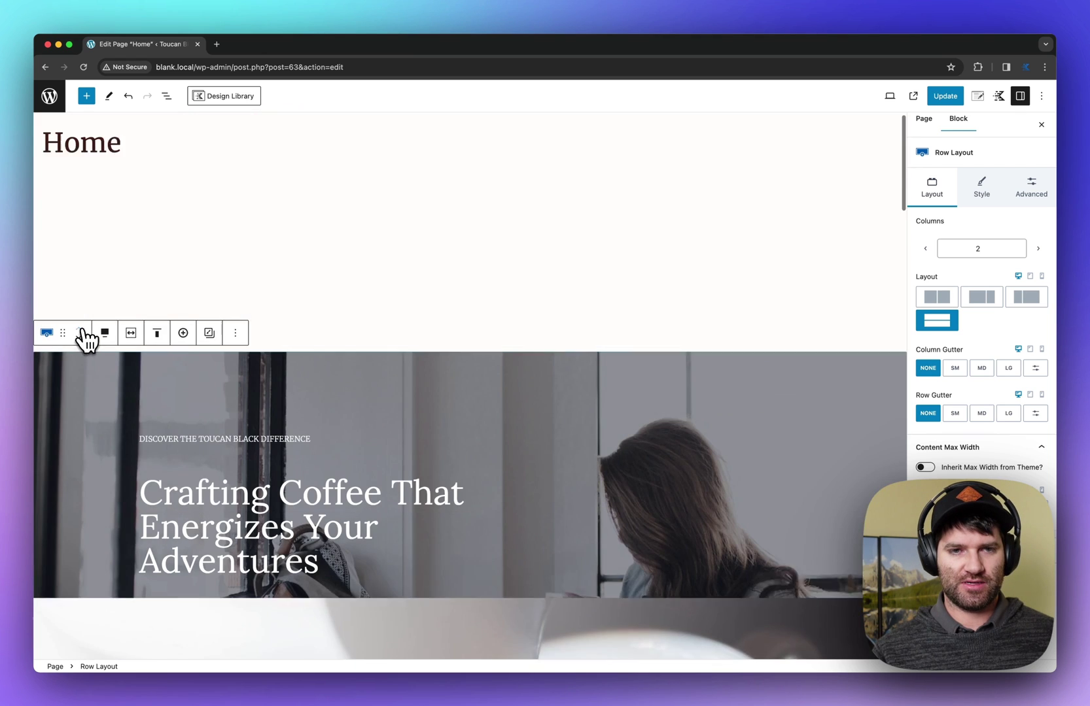
left_click(80, 330)
scroll(576, 395, "down", 2)
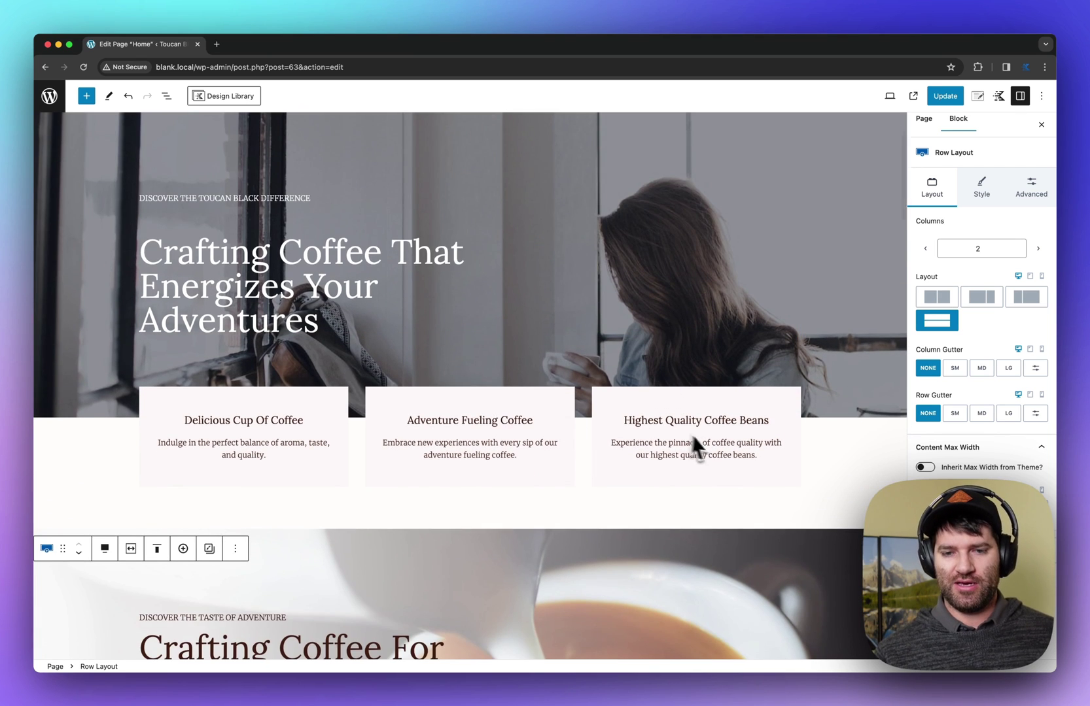
scroll(693, 448, "up", 2)
Step: Select the hero section and choose a background image in its Style settings
left_click(902, 225)
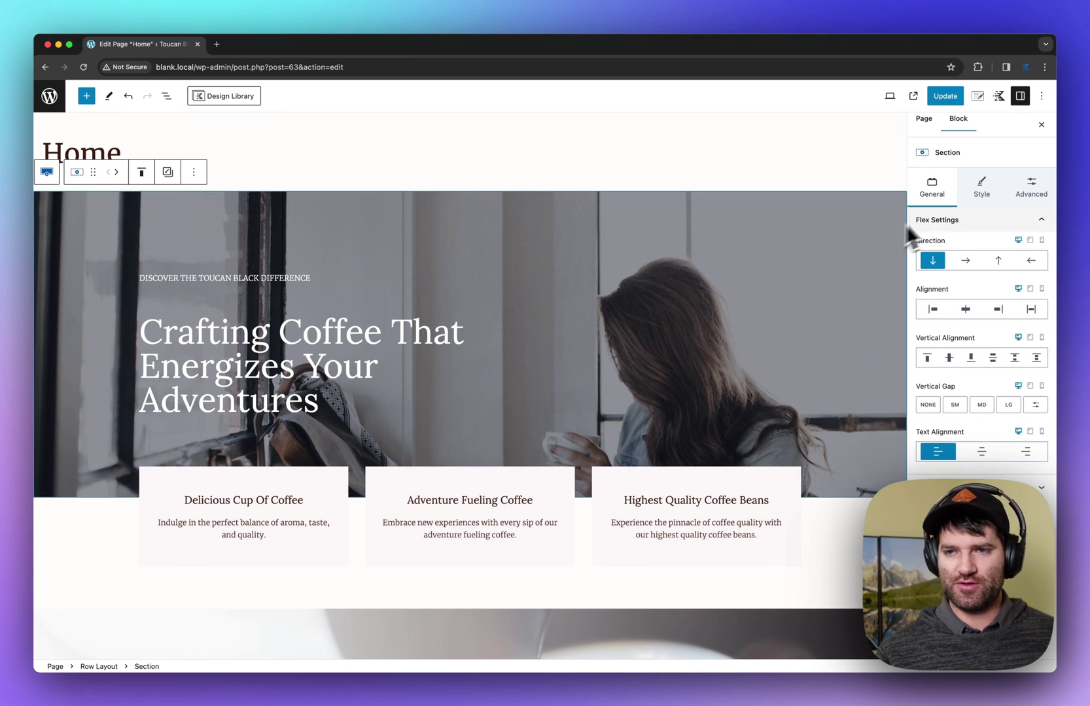
left_click(980, 189)
left_click(947, 339)
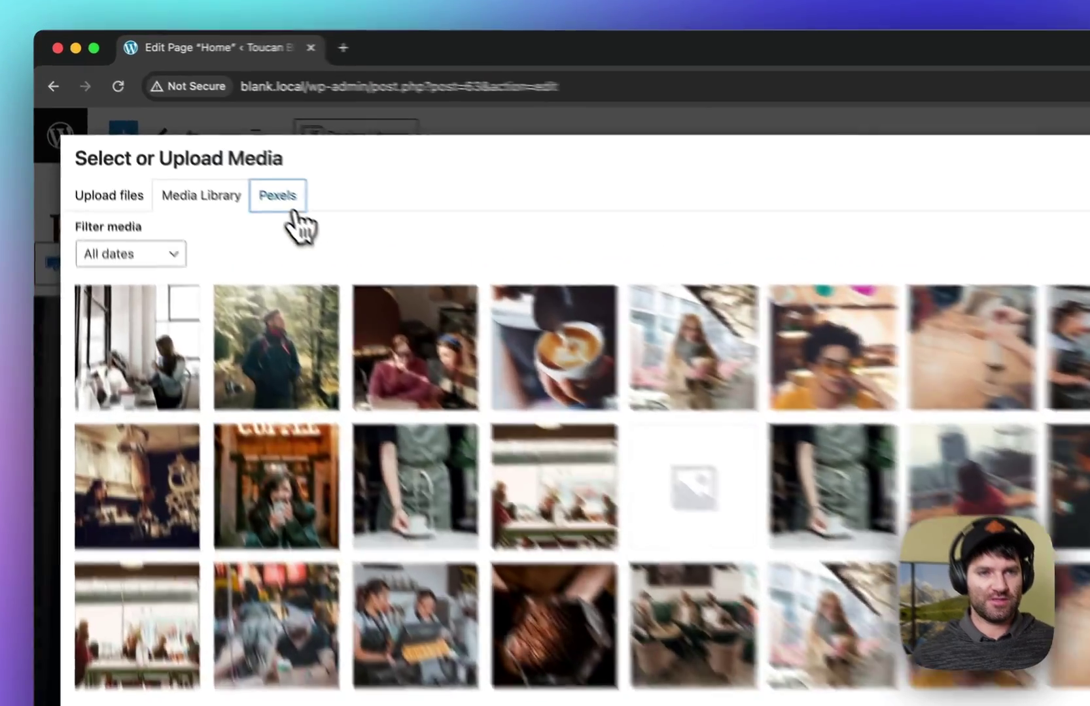
Step: Search Pexels stock photos for 'Coffee Cup'
left_click(178, 132)
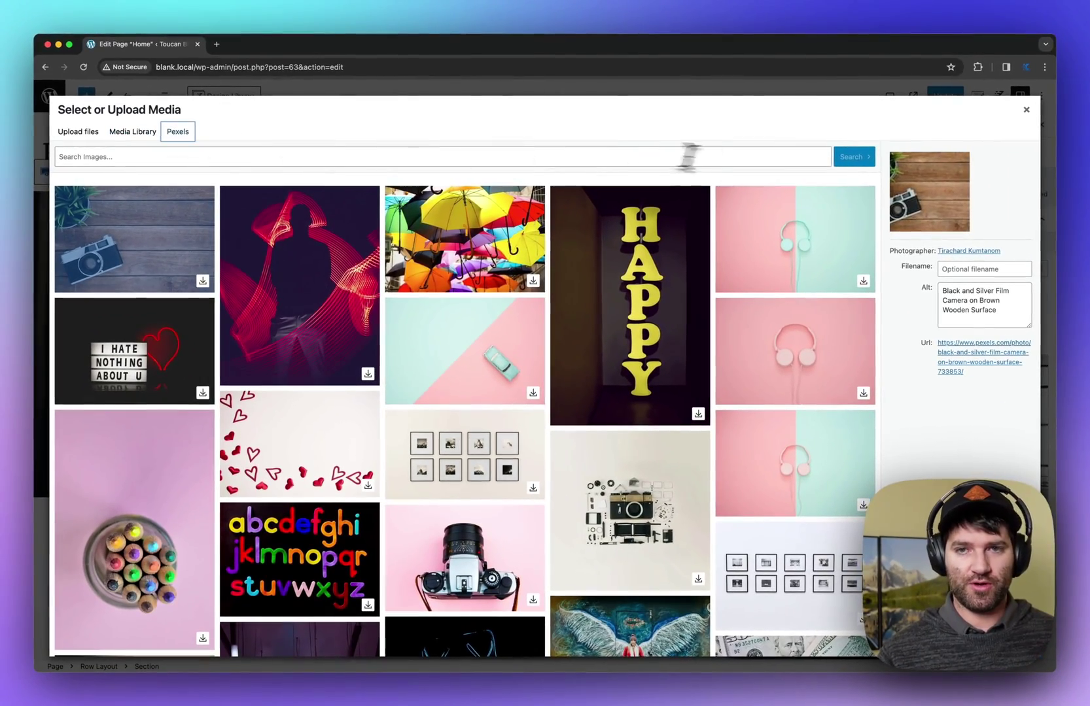
left_click(757, 167)
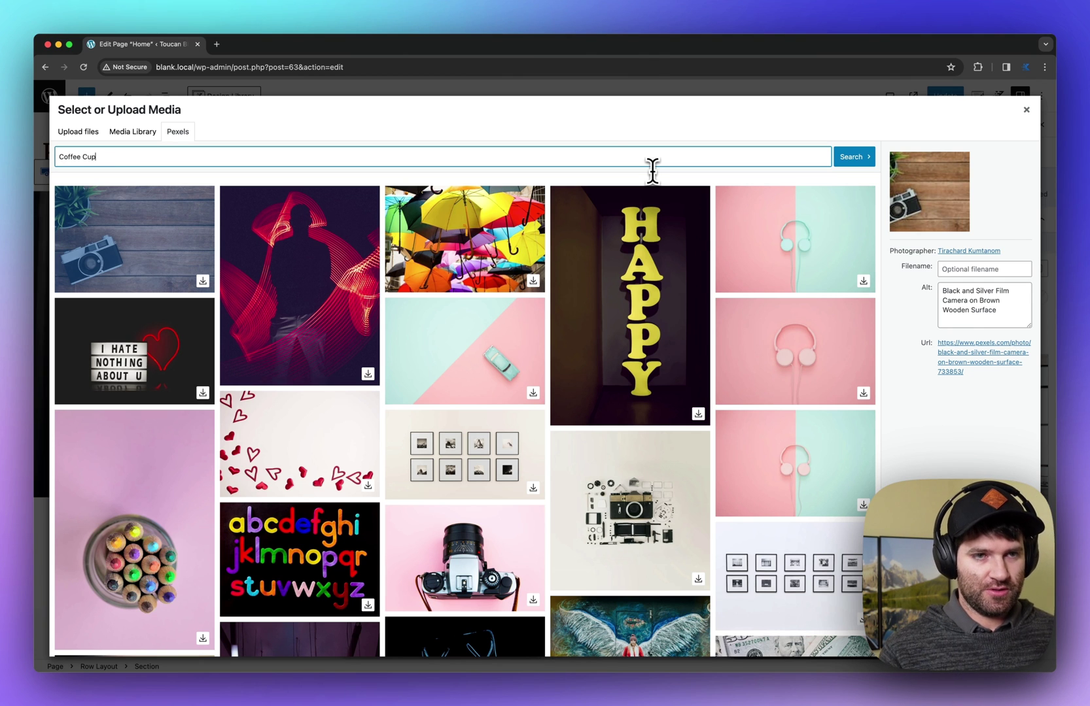
type("Coffee Cup")
key("Return")
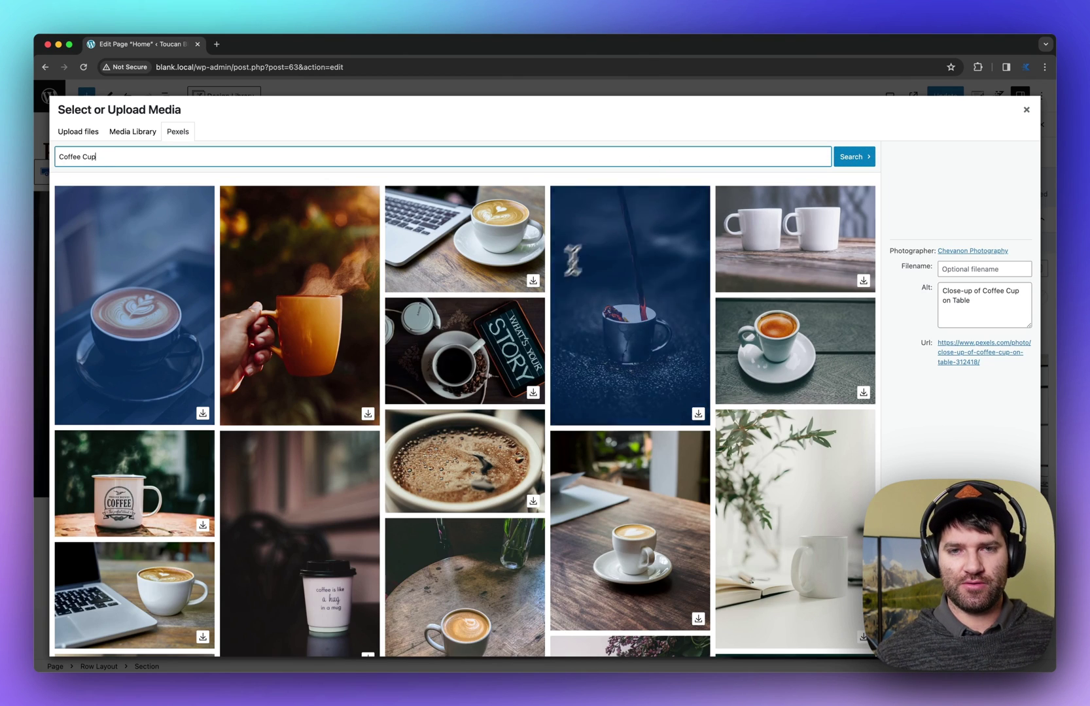
scroll(368, 340, "down", 10)
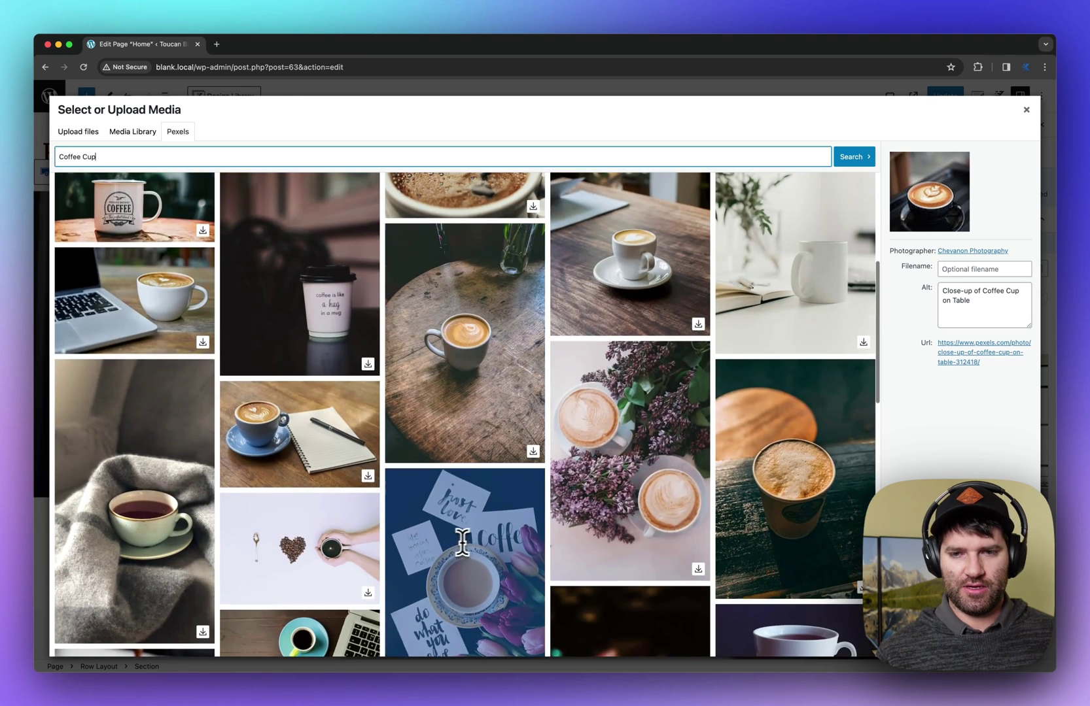
scroll(564, 509, "down", 4)
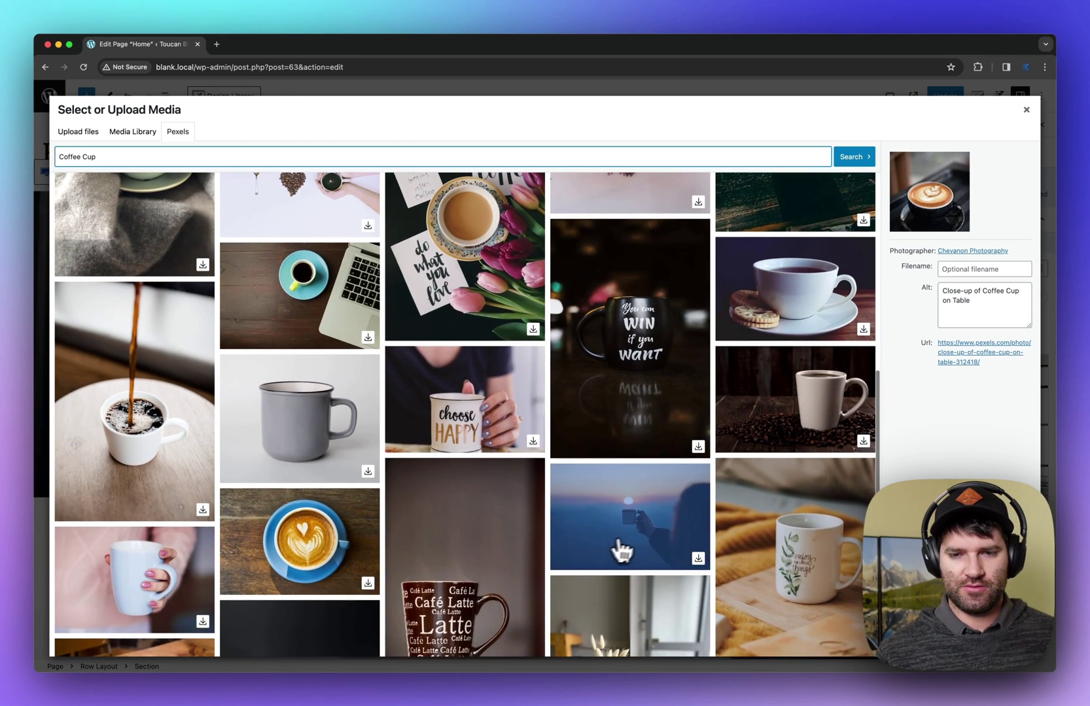
Step: Set the Pexels espresso-machine photo with yellow cups as the hero background
left_click(656, 529)
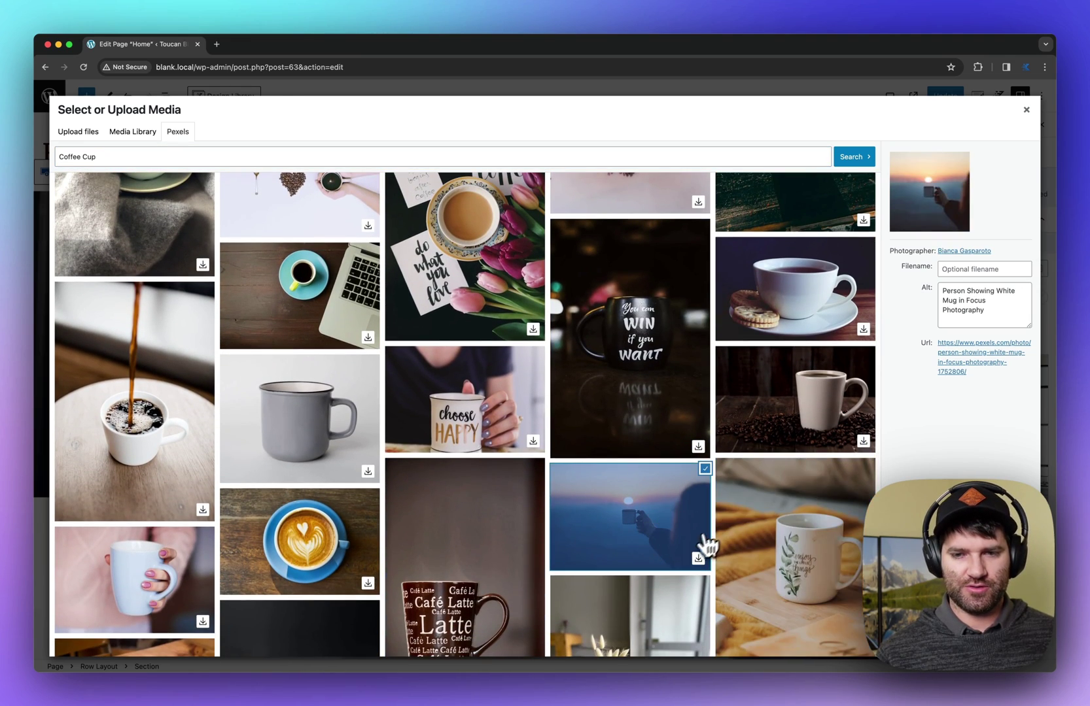
scroll(327, 528, "down", 10)
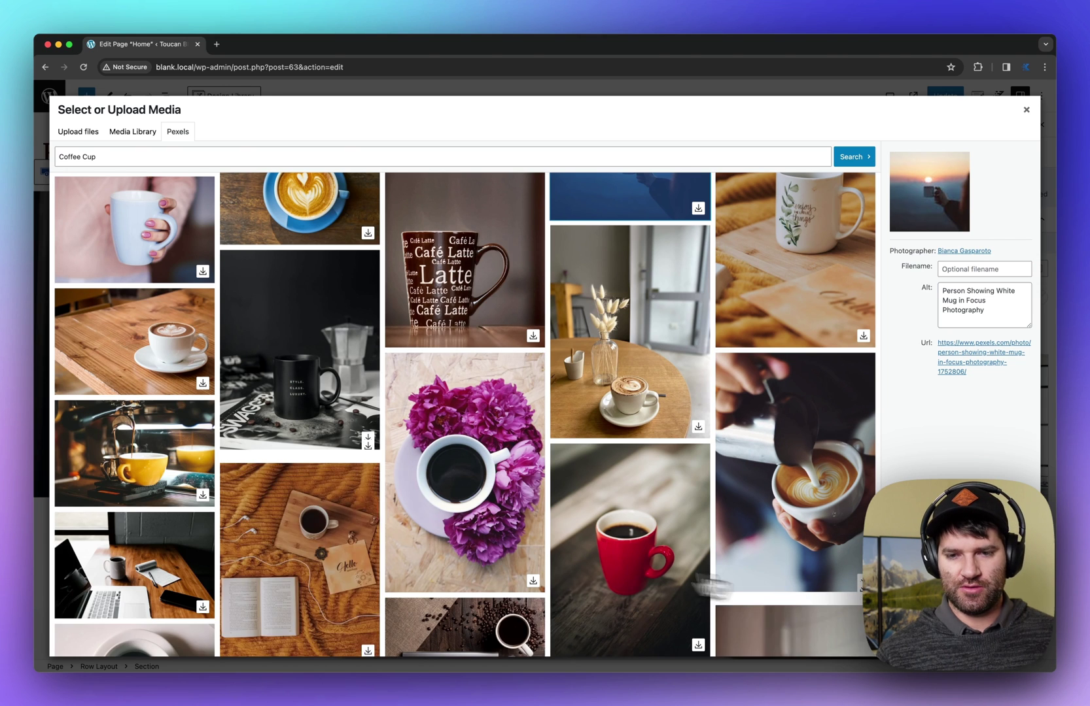
left_click(122, 468)
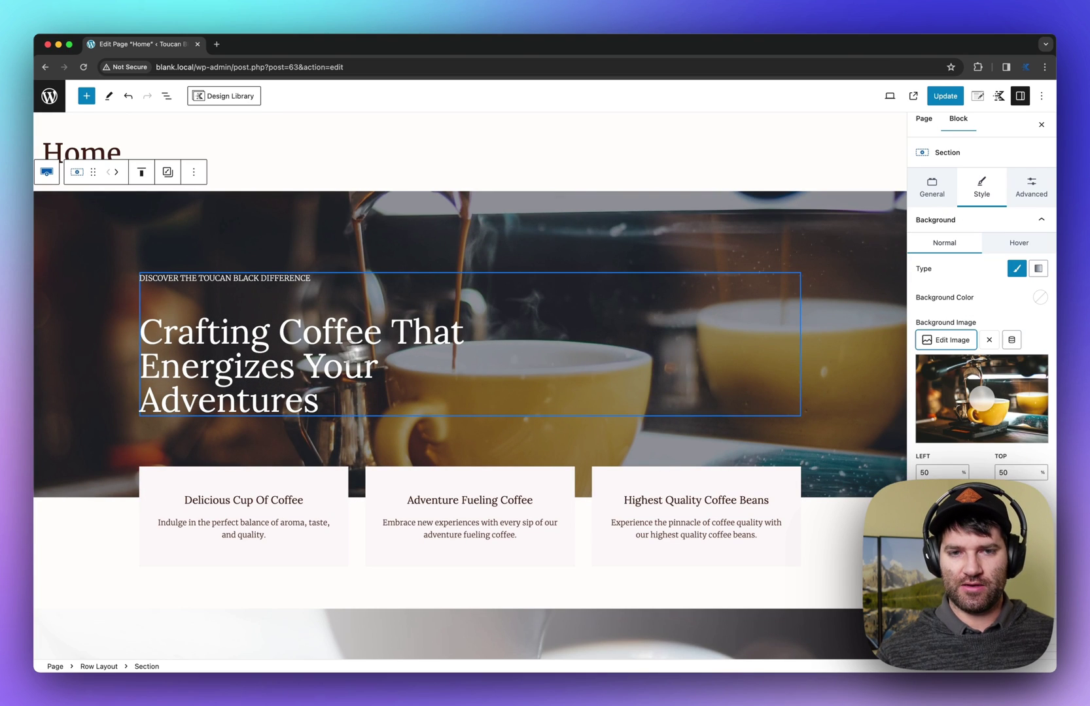
scroll(899, 468, "down", 2)
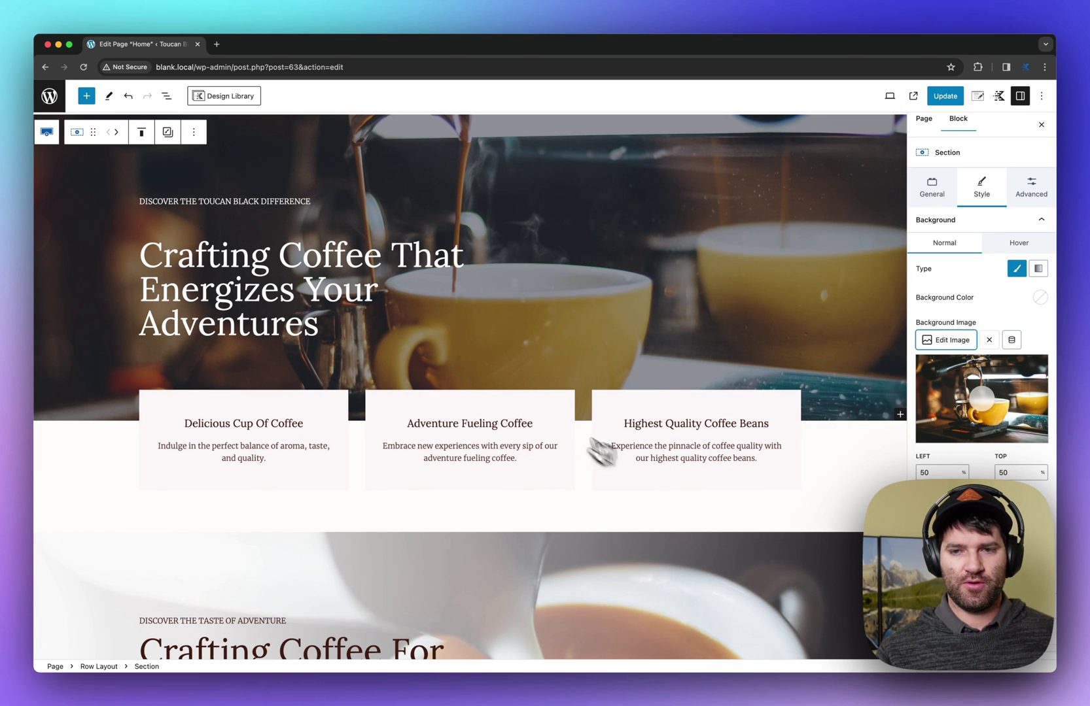
scroll(739, 487, "down", 8)
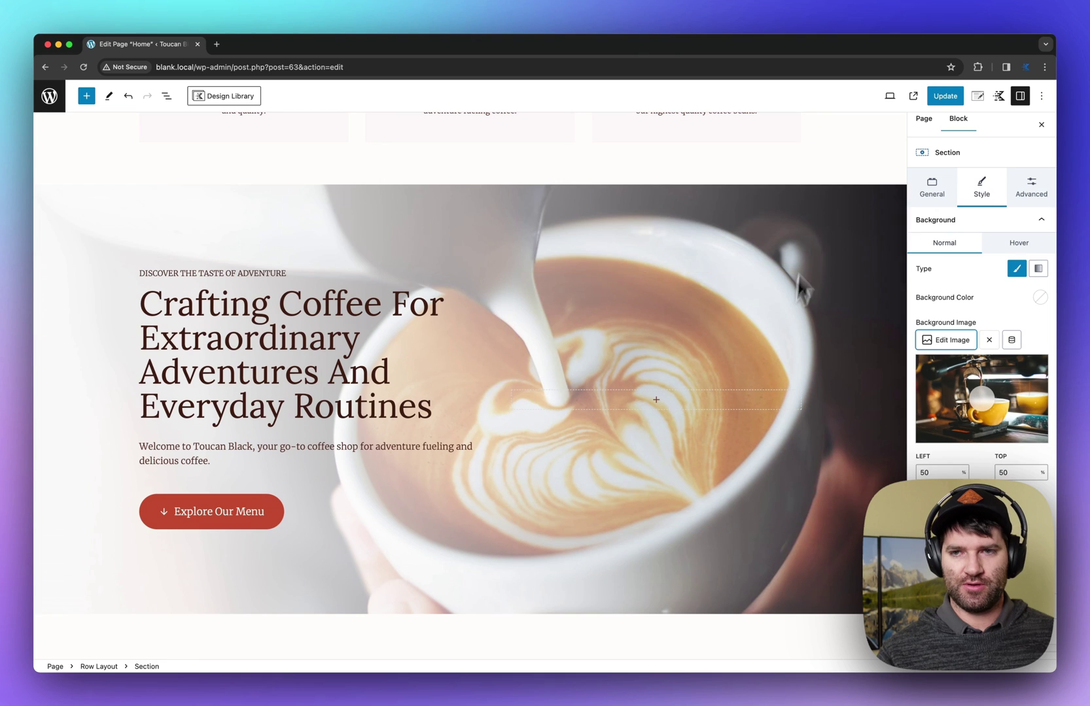
left_click(791, 196)
Step: Delete the 'Crafting Coffee For Extraordinary Adventures' section and update the Home page
left_click(235, 165)
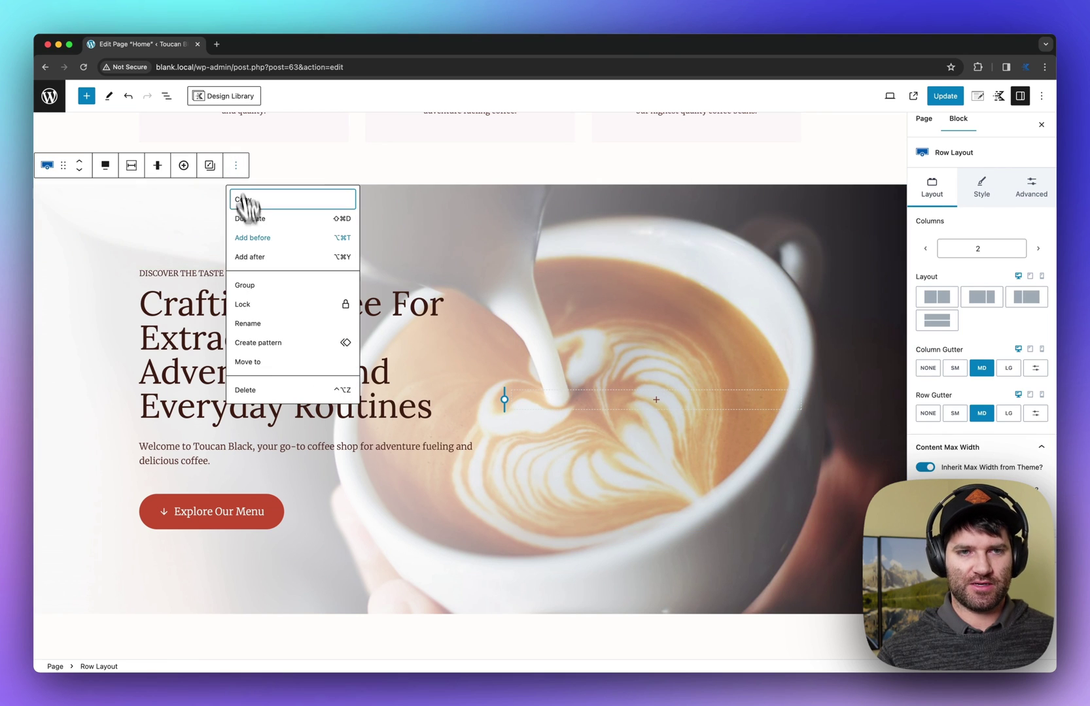
left_click(263, 391)
scroll(281, 425, "up", 2)
left_click(947, 97)
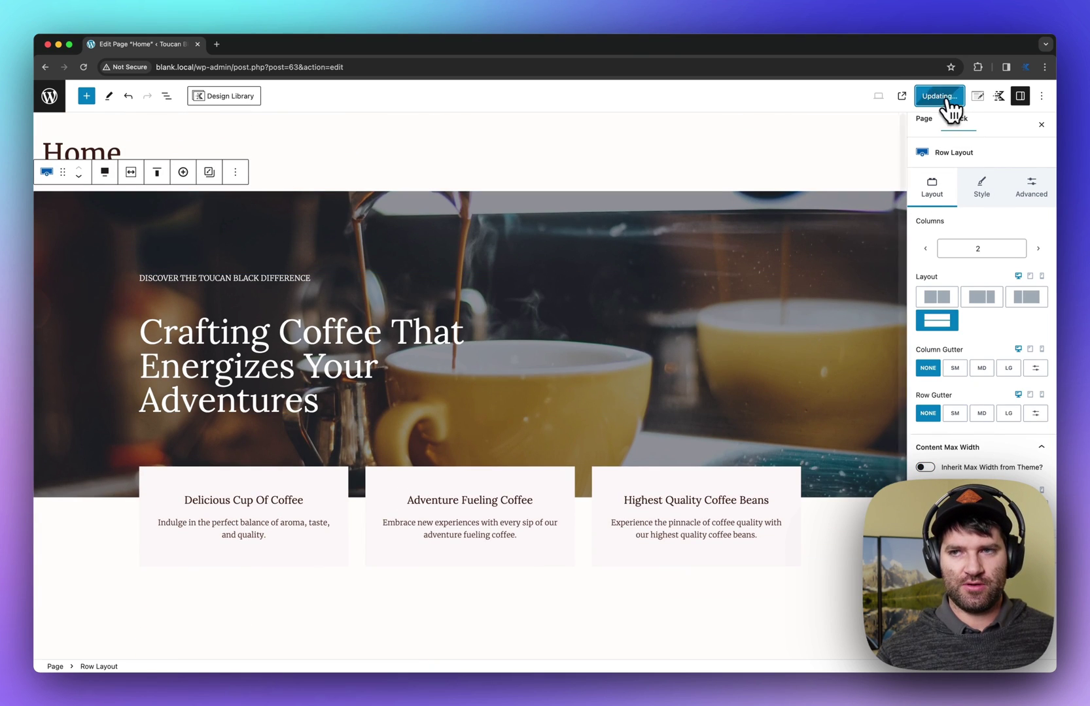
Step: Check the live Home page, then return to editing it
left_click(133, 641)
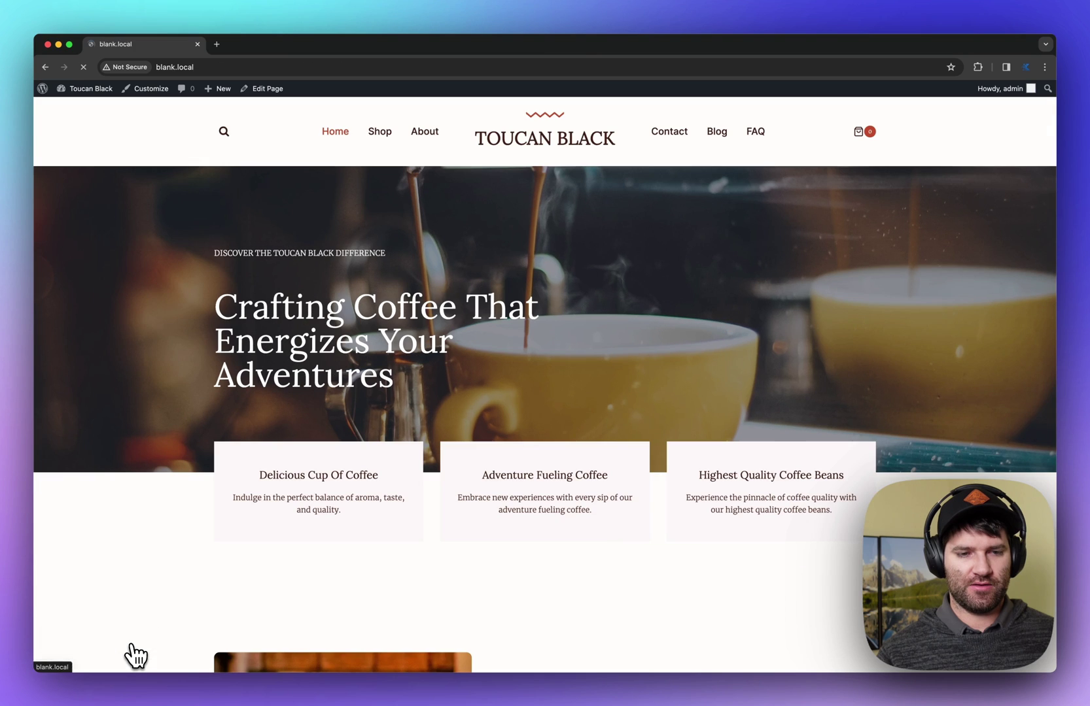
scroll(494, 462, "down", 5)
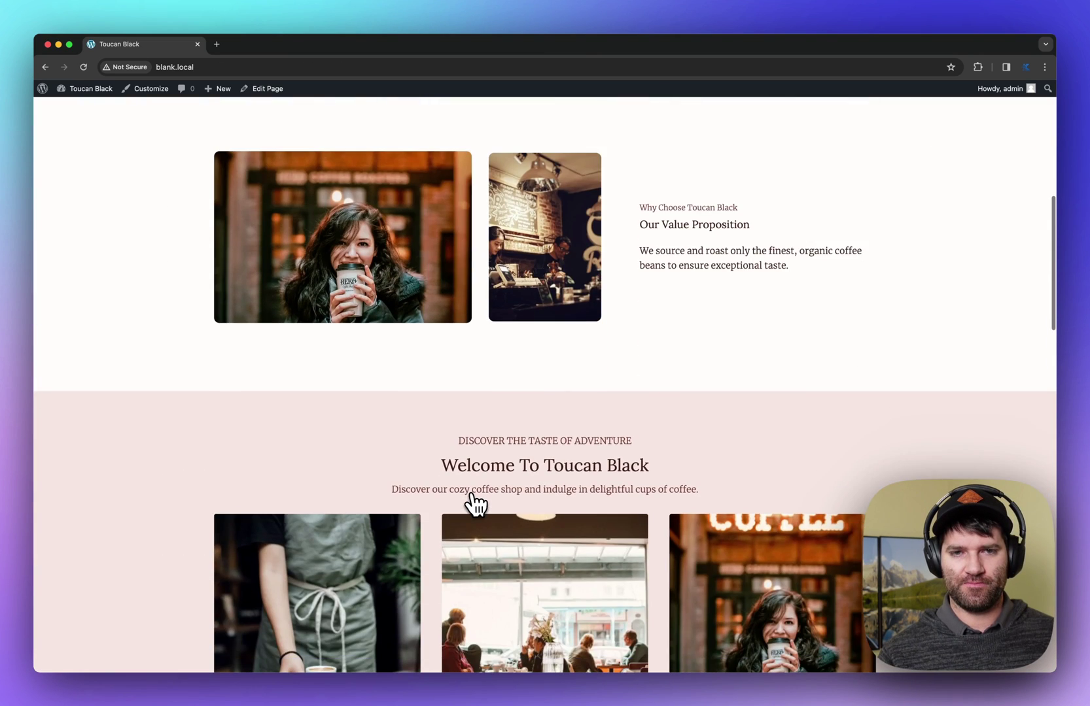
scroll(475, 504, "up", 8)
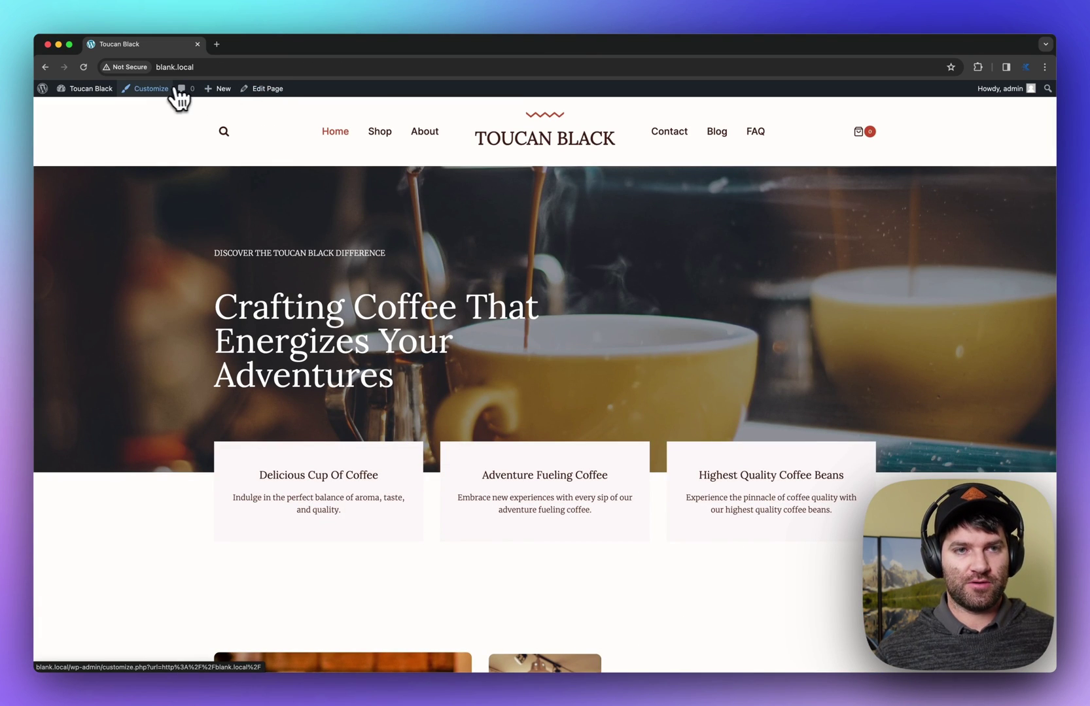
left_click(265, 90)
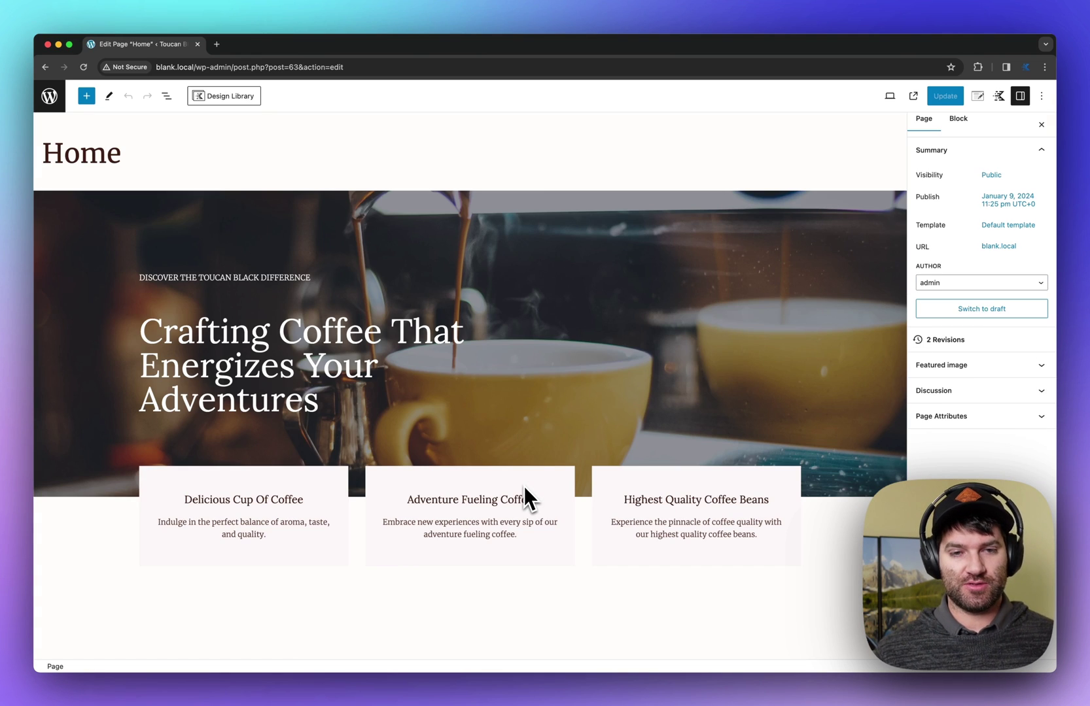
scroll(525, 485, "down", 5)
Step: Insert a Call to Action pattern with a Shop Now button above the value proposition section
left_click(443, 312)
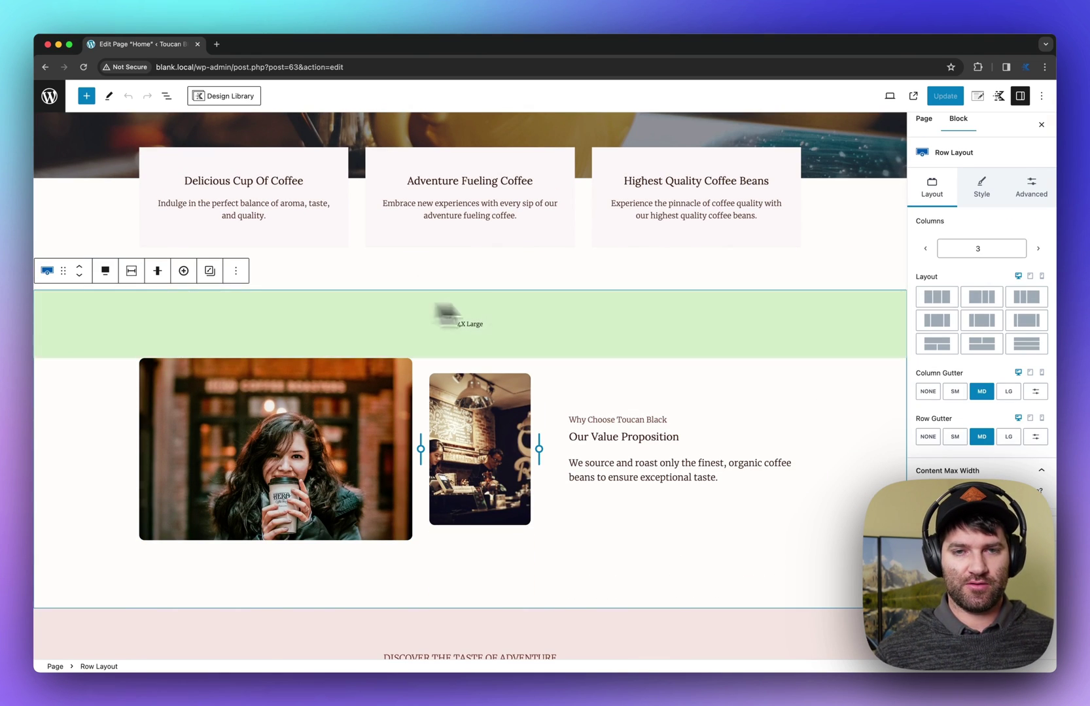
left_click(237, 273)
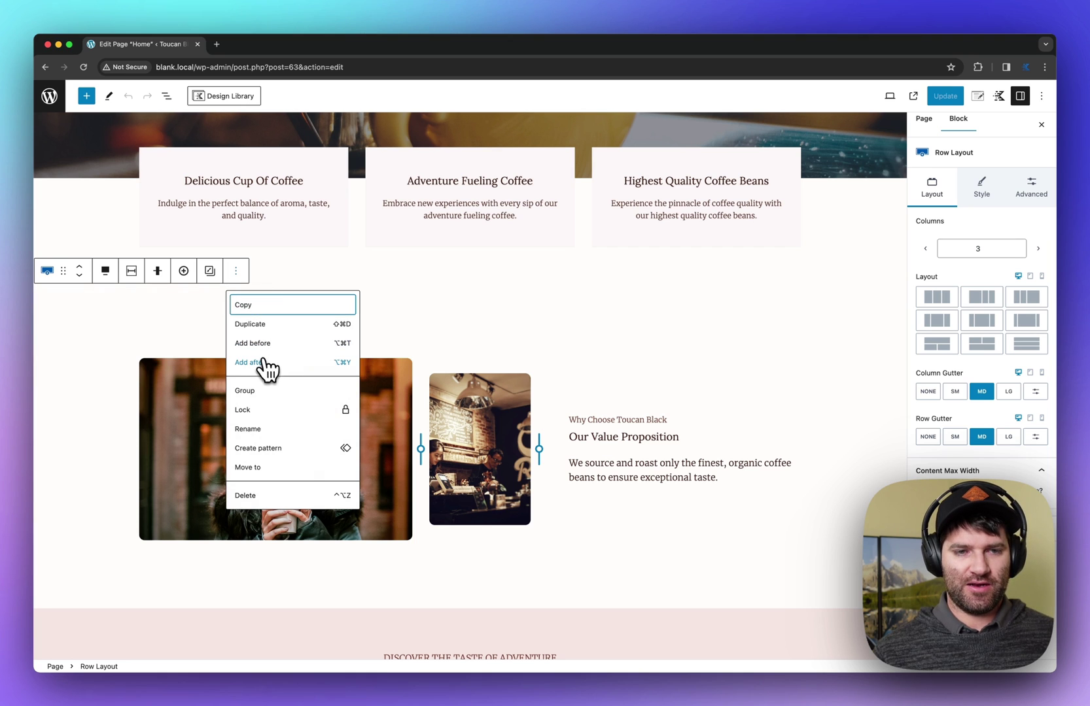
left_click(257, 344)
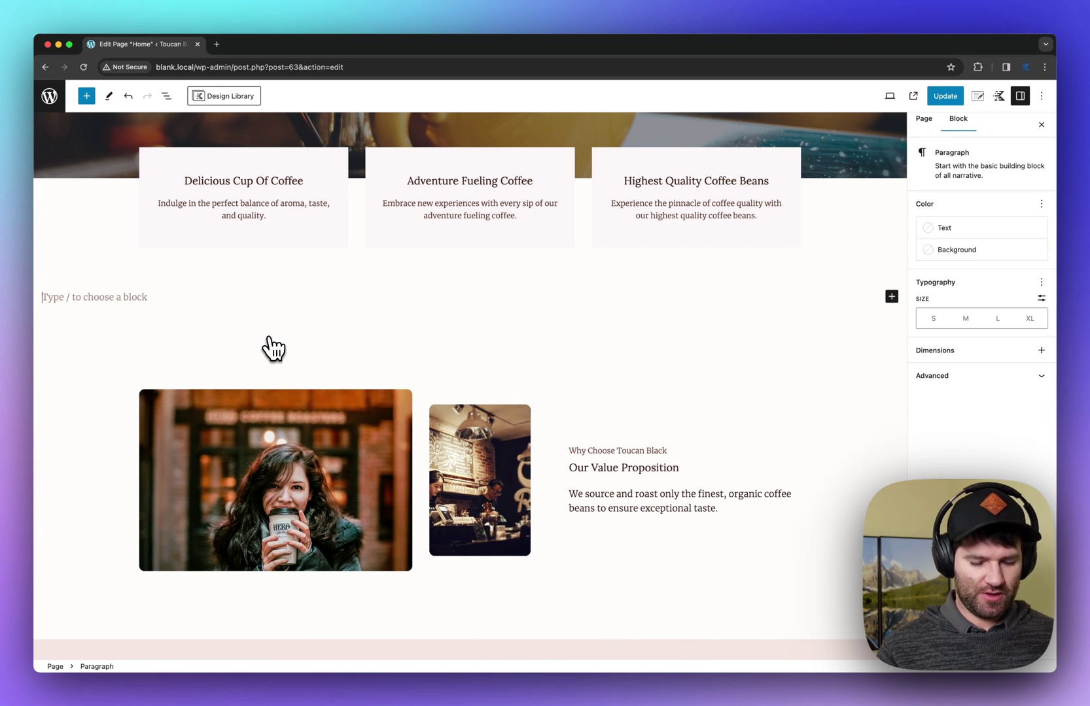
left_click(235, 96)
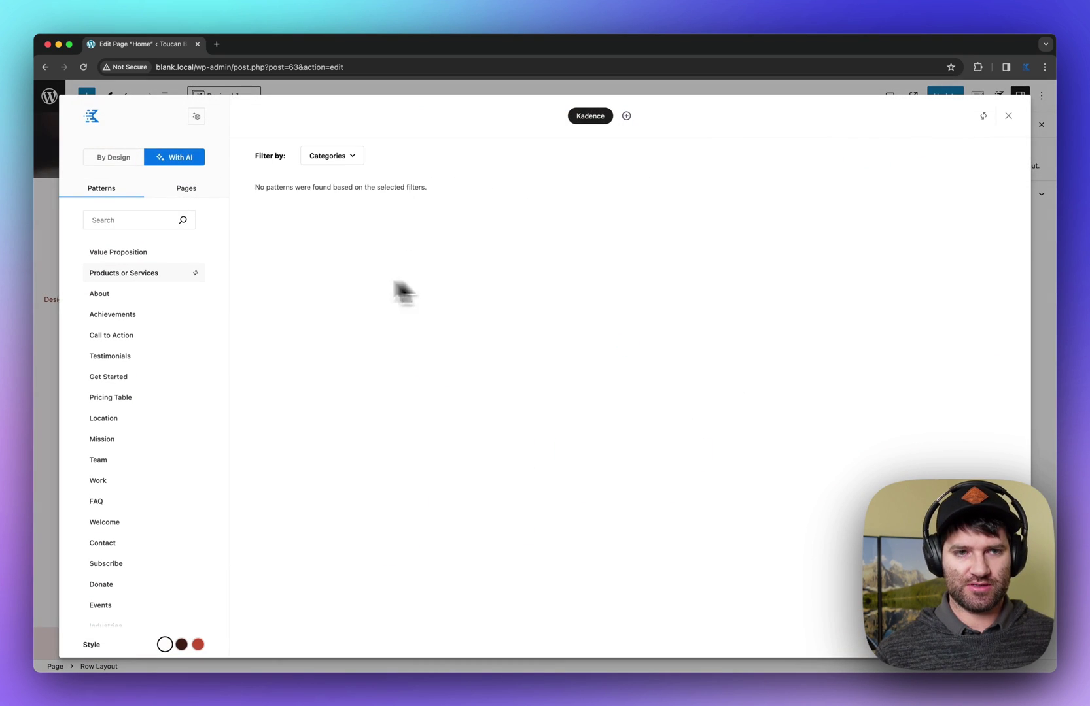
left_click(351, 158)
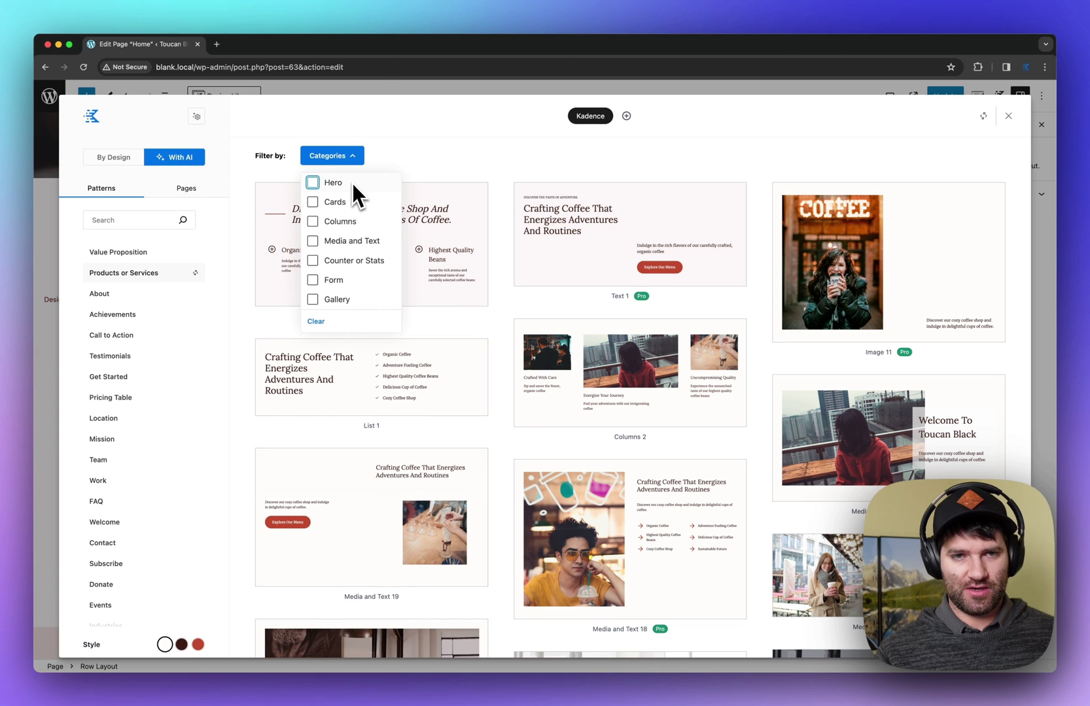
left_click(434, 164)
left_click(140, 335)
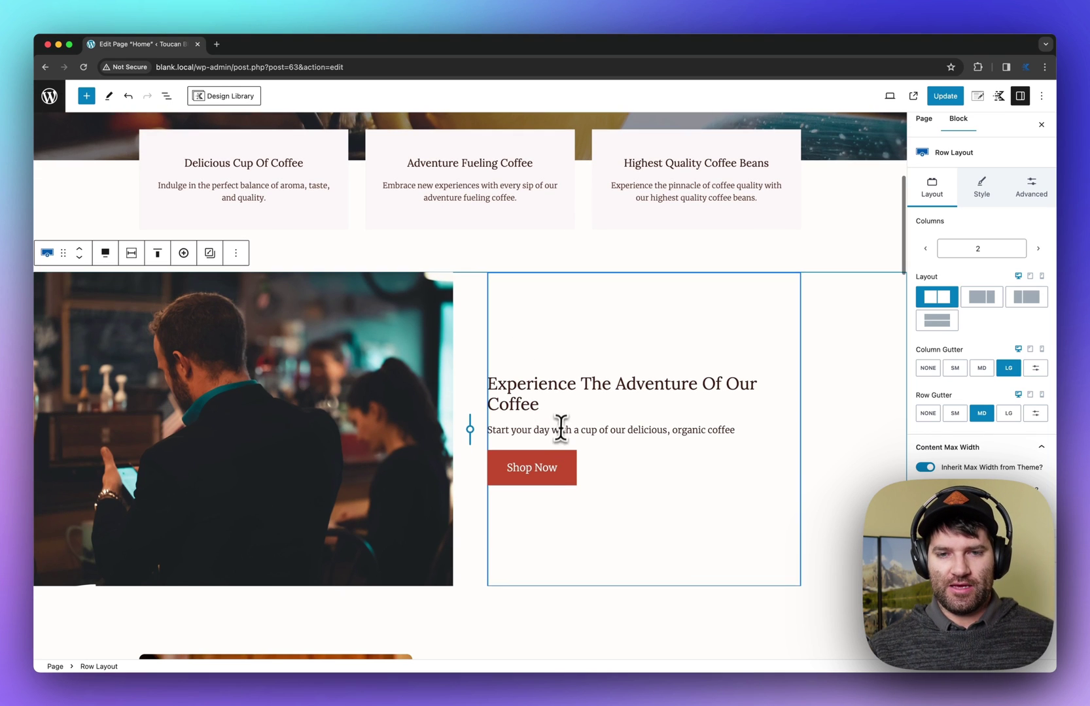
Step: Replace the call-to-action blurb with Kadence AI's Make Longer copy
left_click_drag(543, 406, 548, 390)
left_click(614, 430)
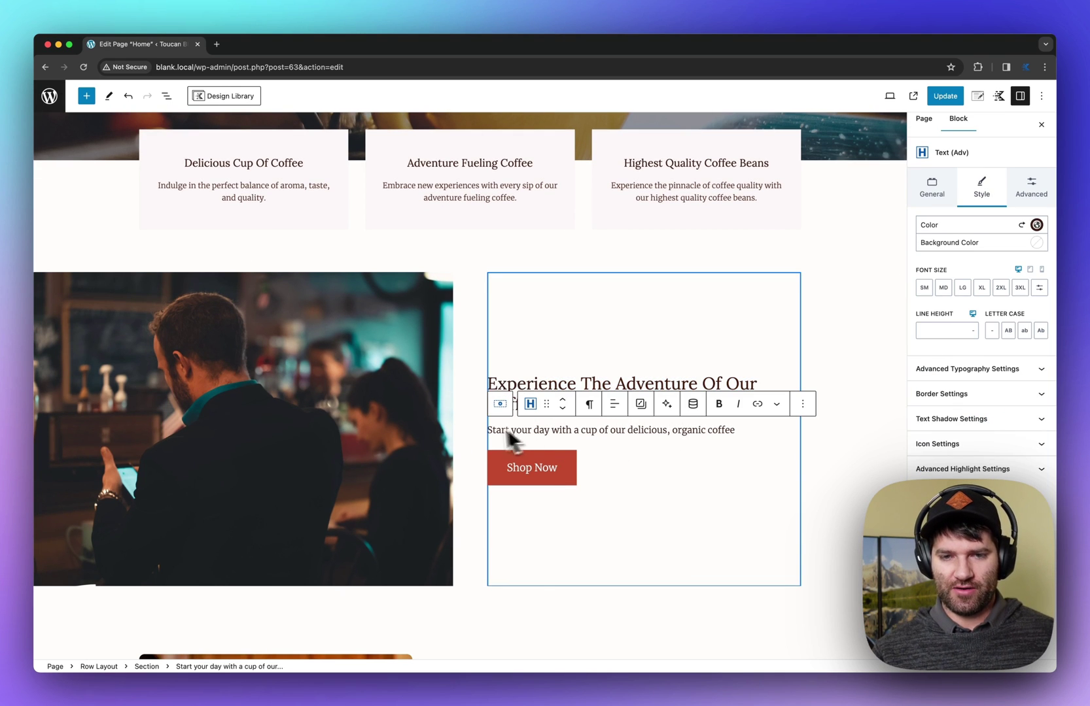
left_click(666, 409)
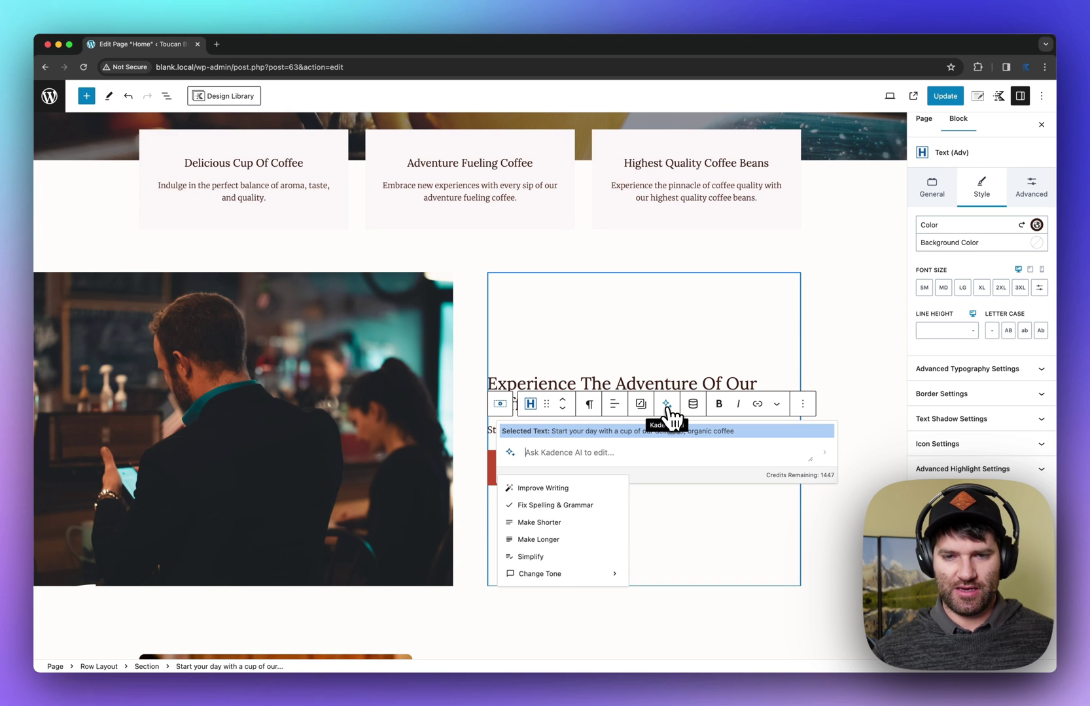
left_click(539, 540)
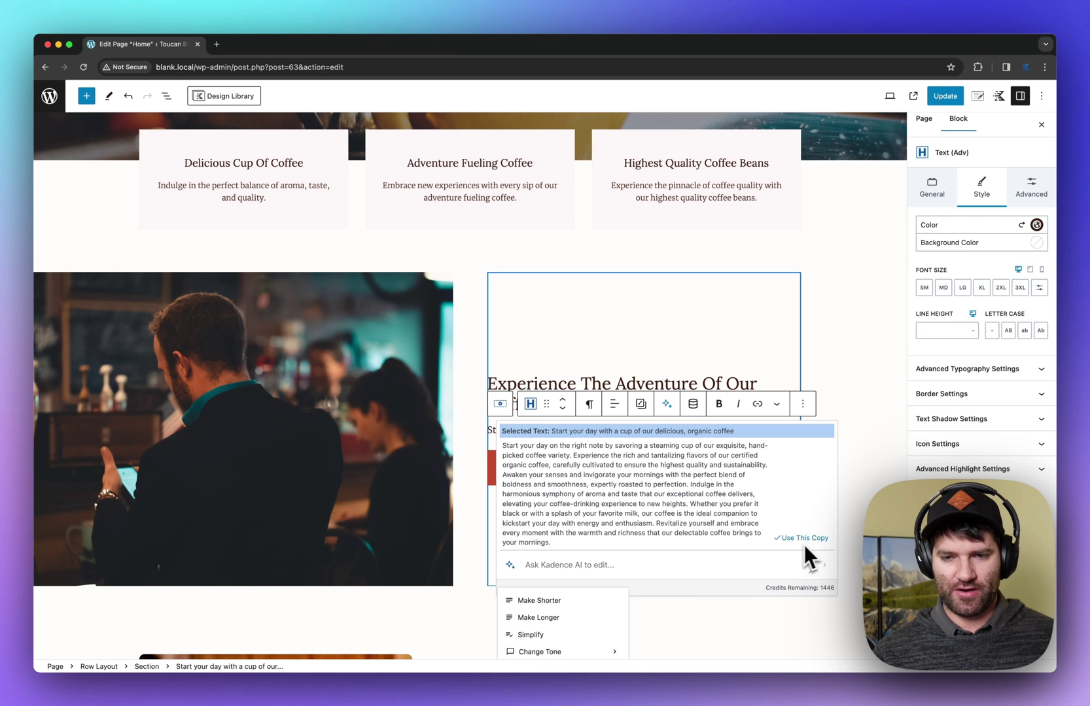
left_click(793, 539)
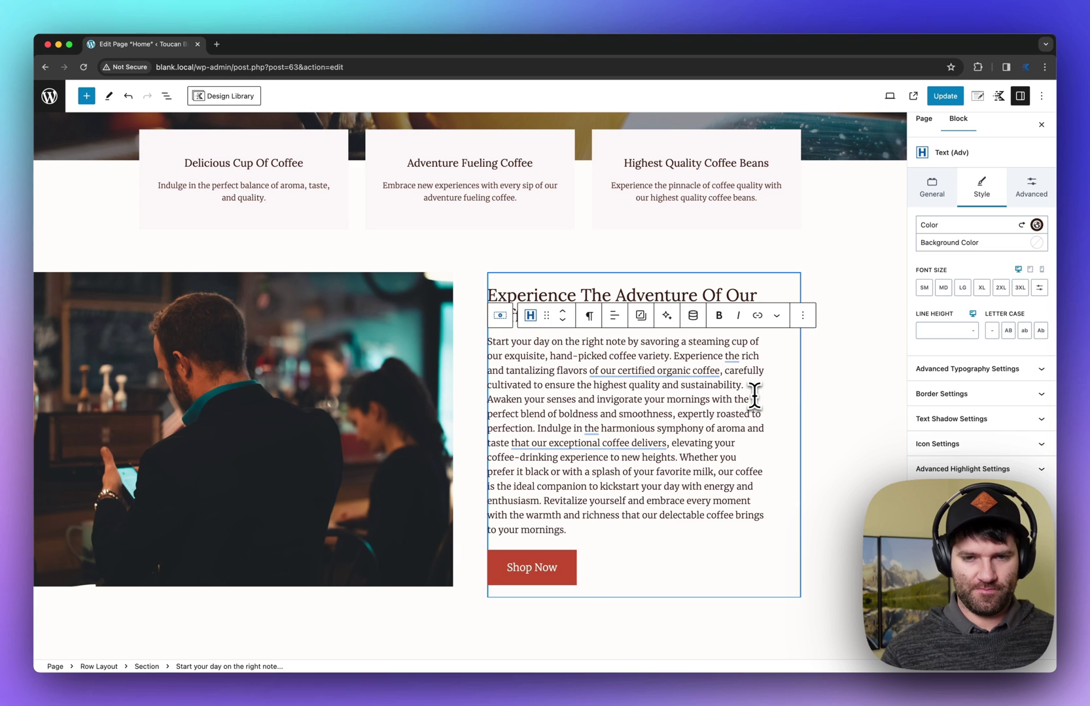
Step: Split the blurb after 'sustainability.' and trim the second paragraph to end at 'new heights.'
left_click(752, 388)
key("Return")
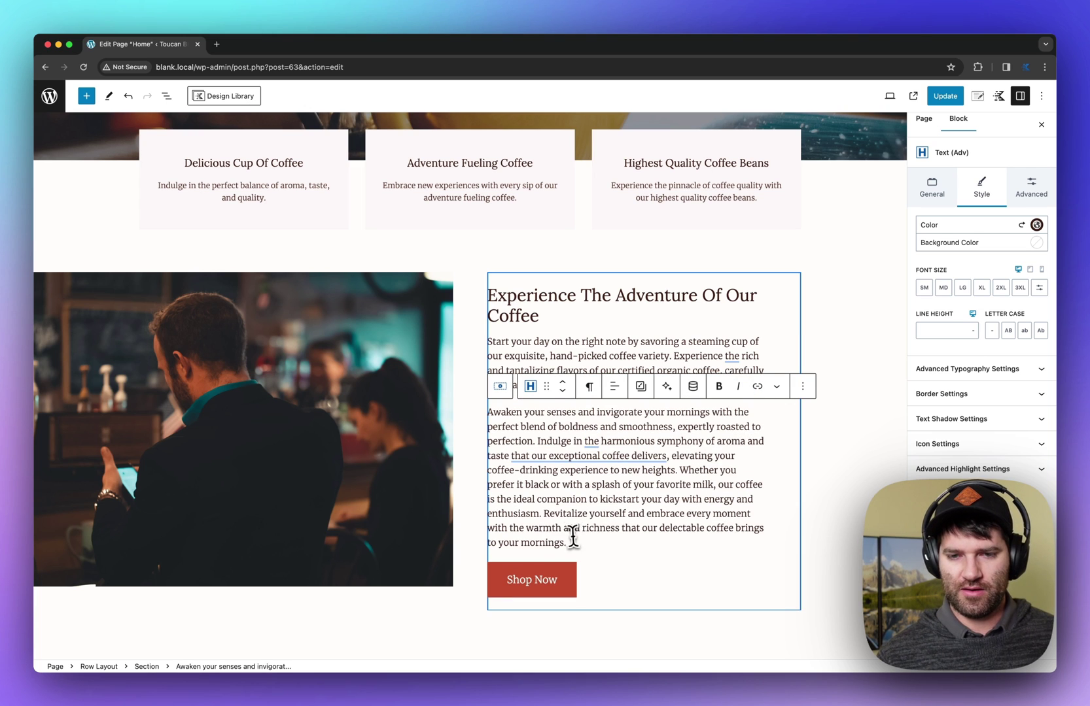
left_click_drag(573, 536, 697, 477)
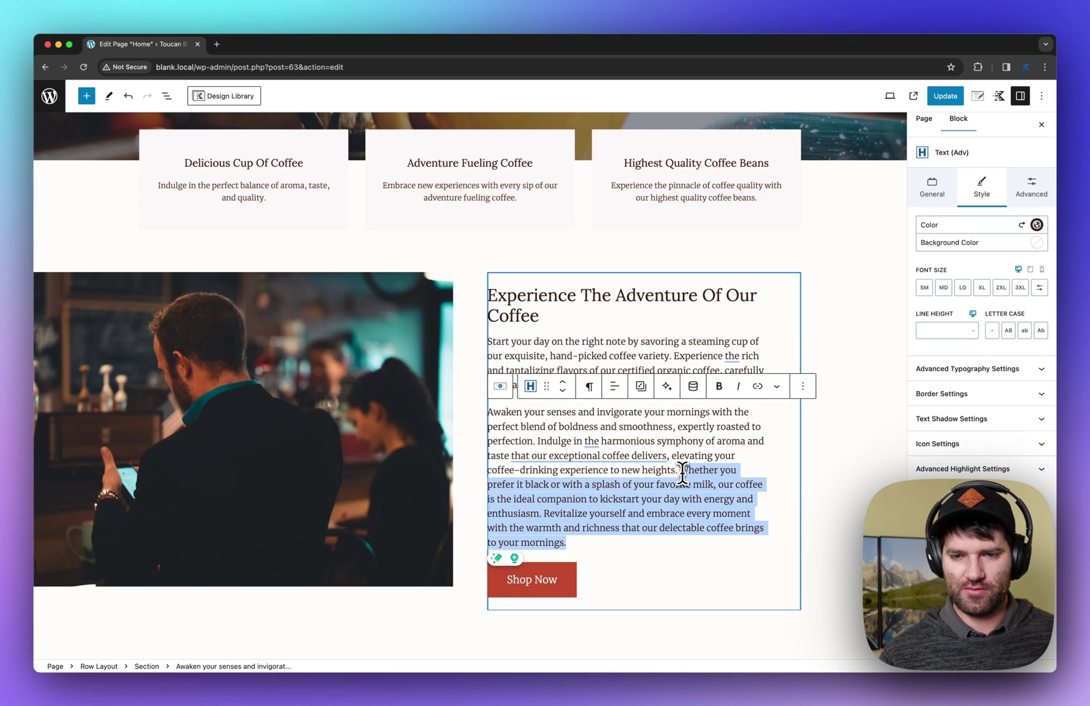
key("BackSpace")
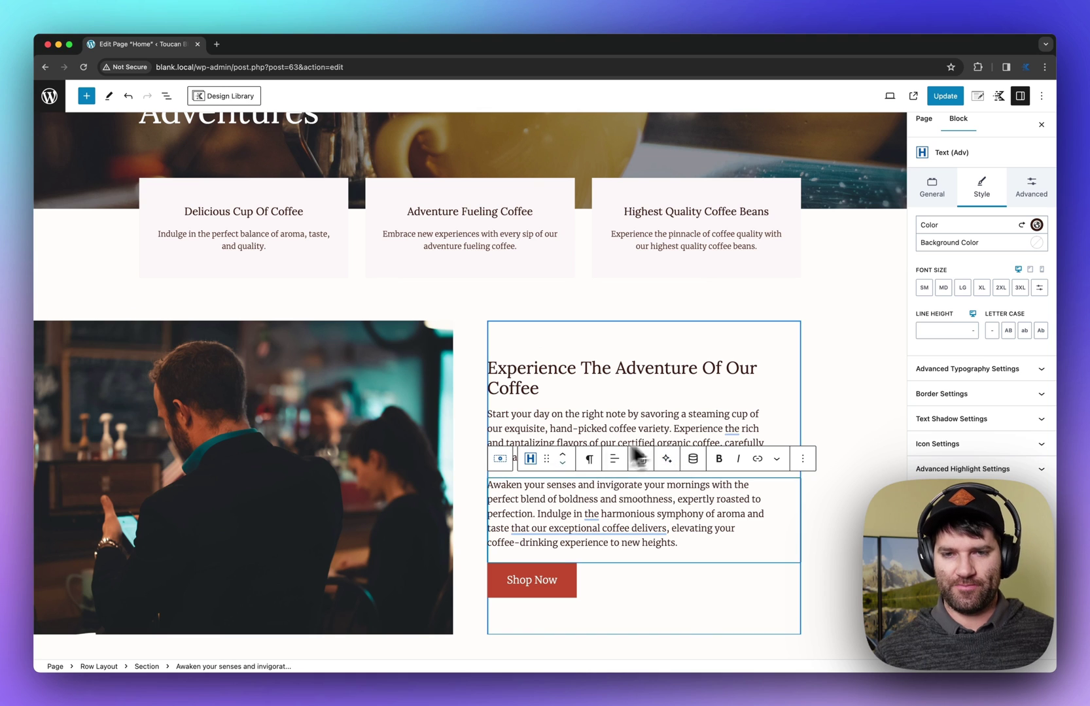
left_click(655, 414)
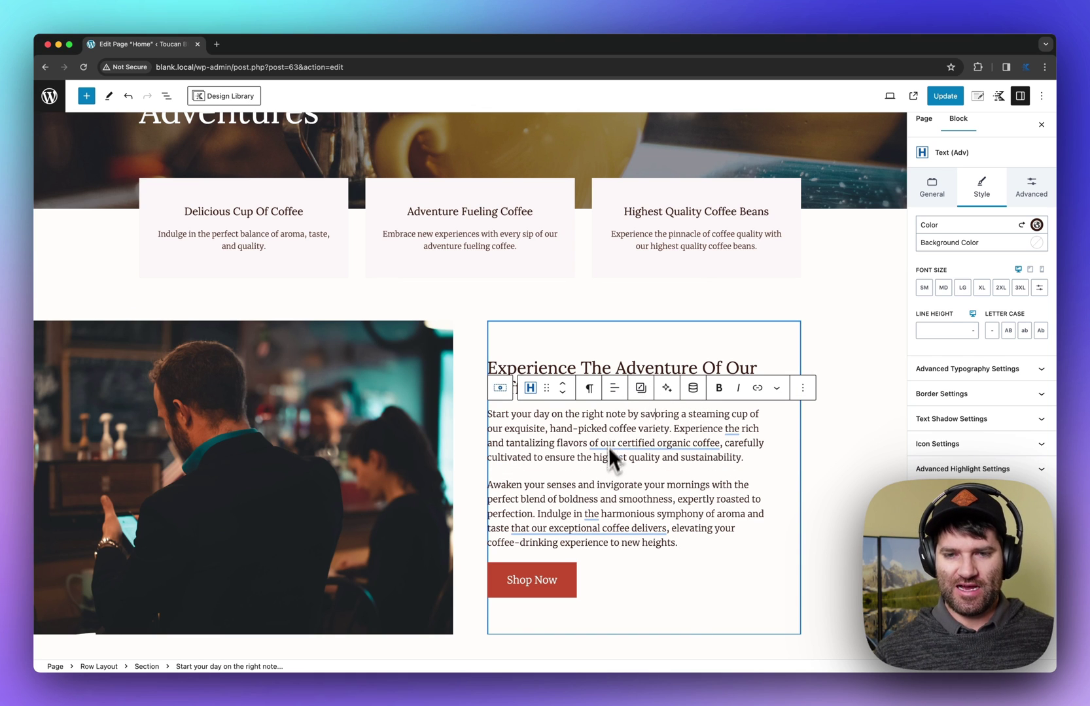
Step: Clear the existing value proposition paragraph text
scroll(605, 560, "down", 5)
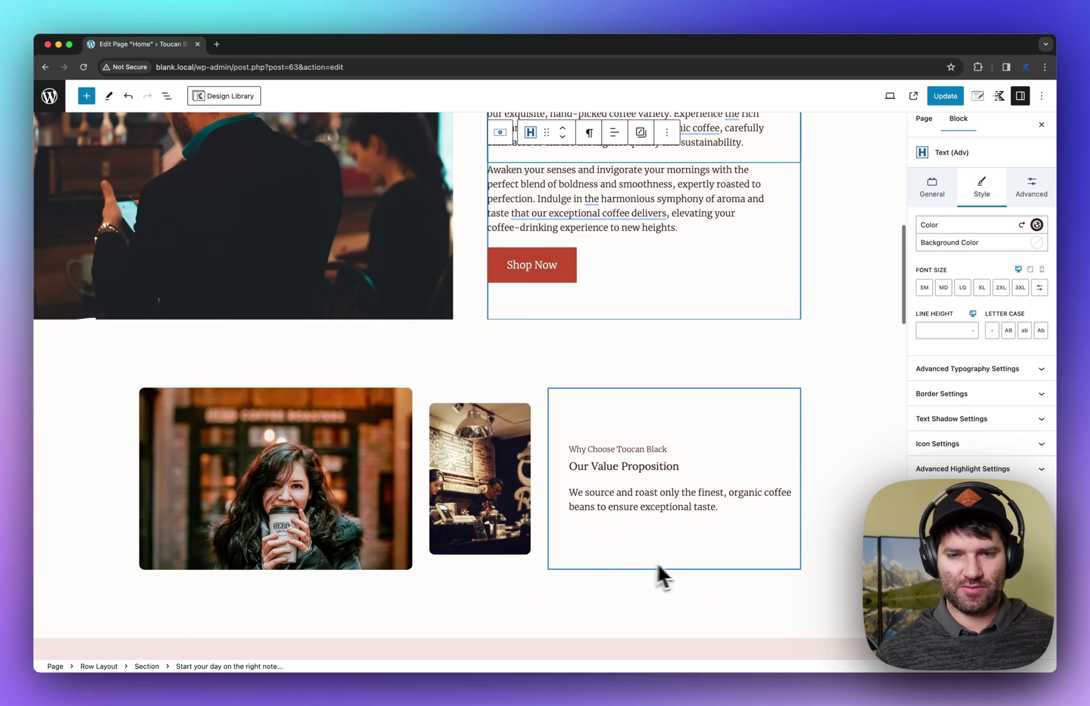
left_click(734, 507)
key("Return")
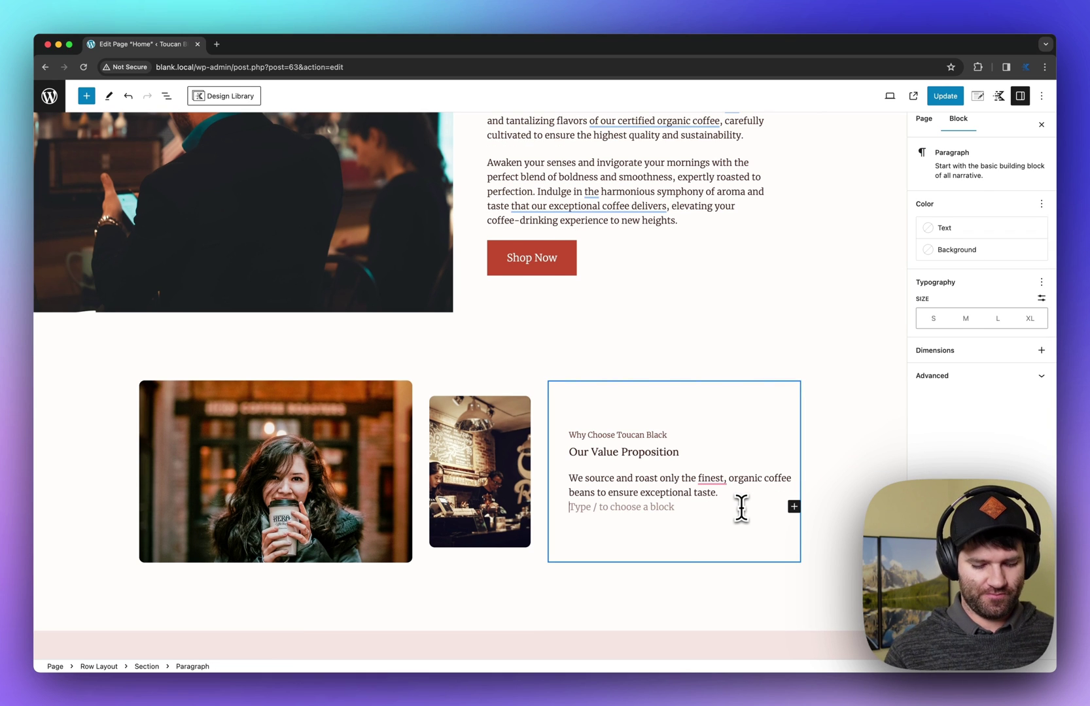
key("BackSpace")
key("super+a")
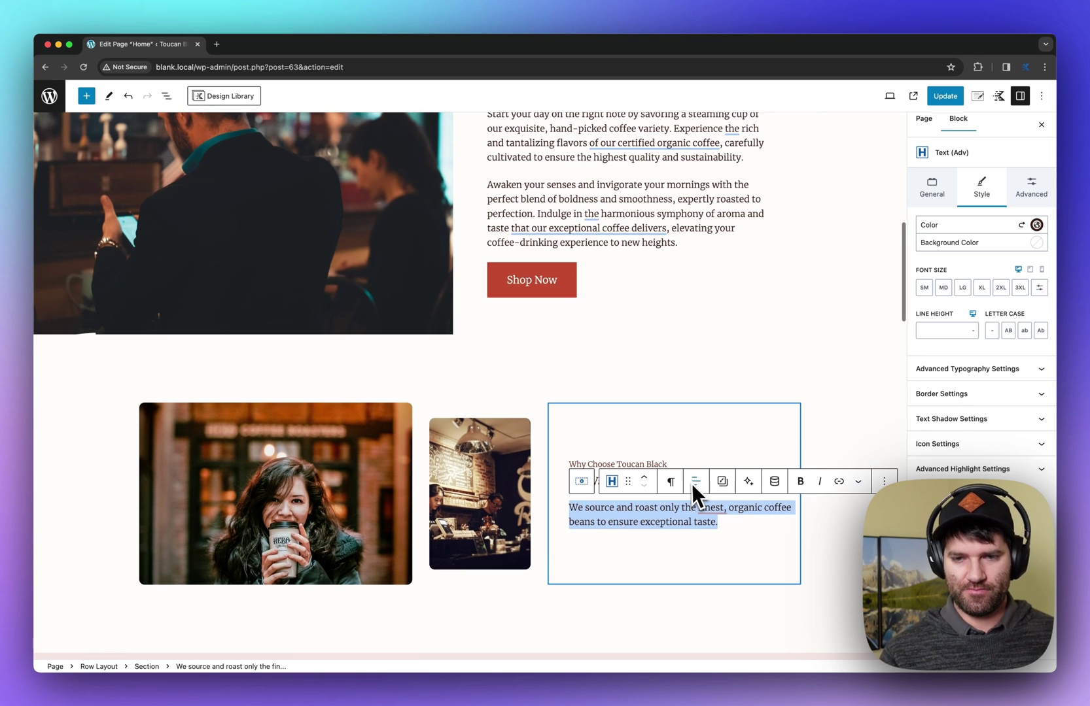
key("BackSpace")
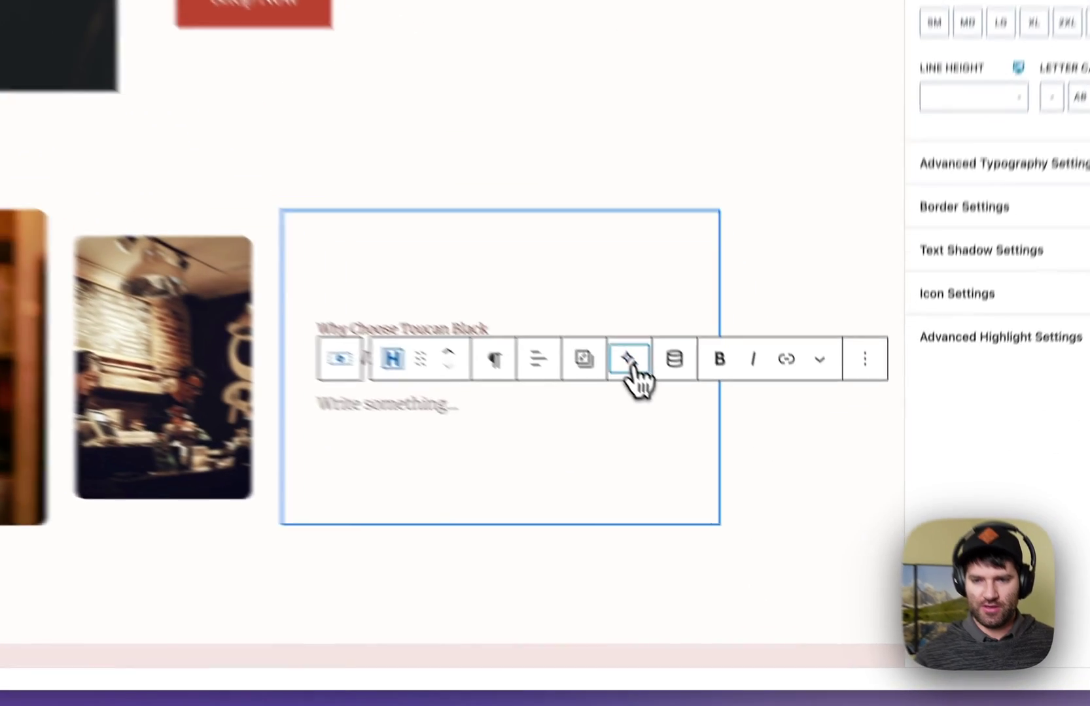
Step: Prompt Kadence AI with 'Write a paragraph about organic and why it's important'
left_click(748, 482)
type("W")
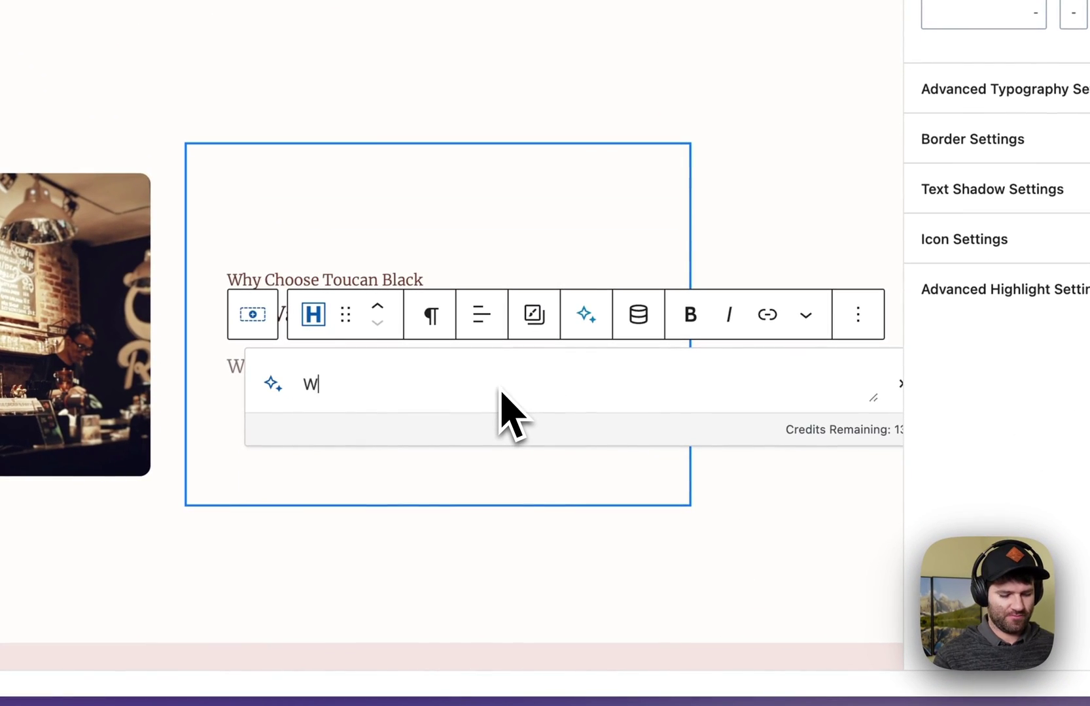
type("ri")
type("te a pa")
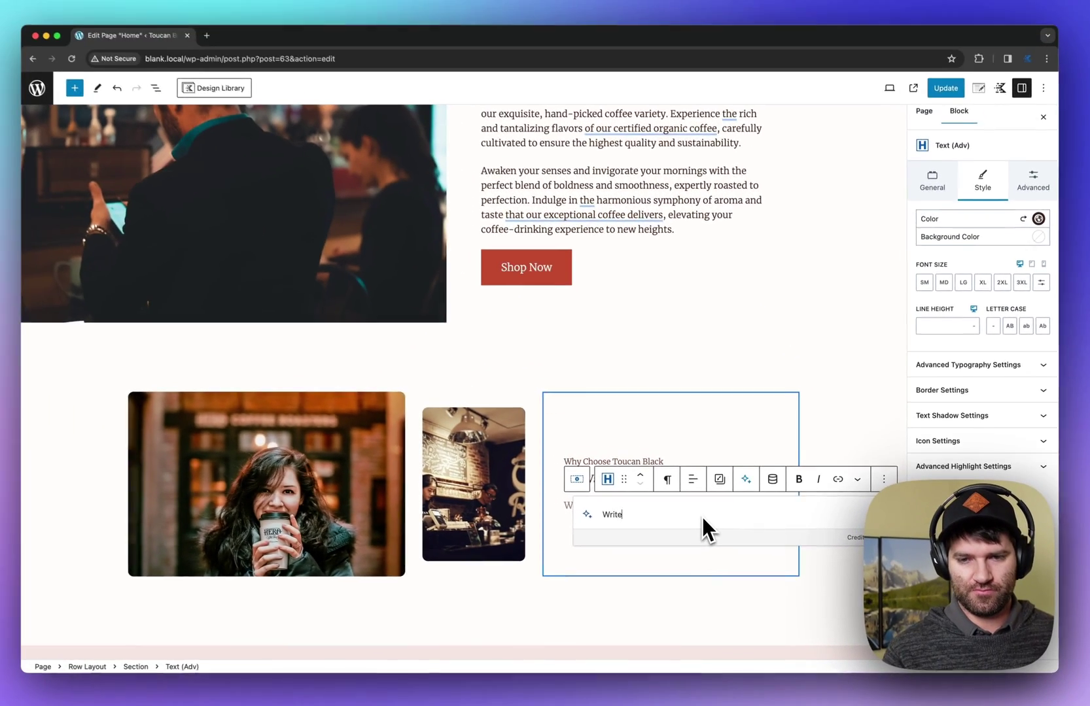
type("ragraph about")
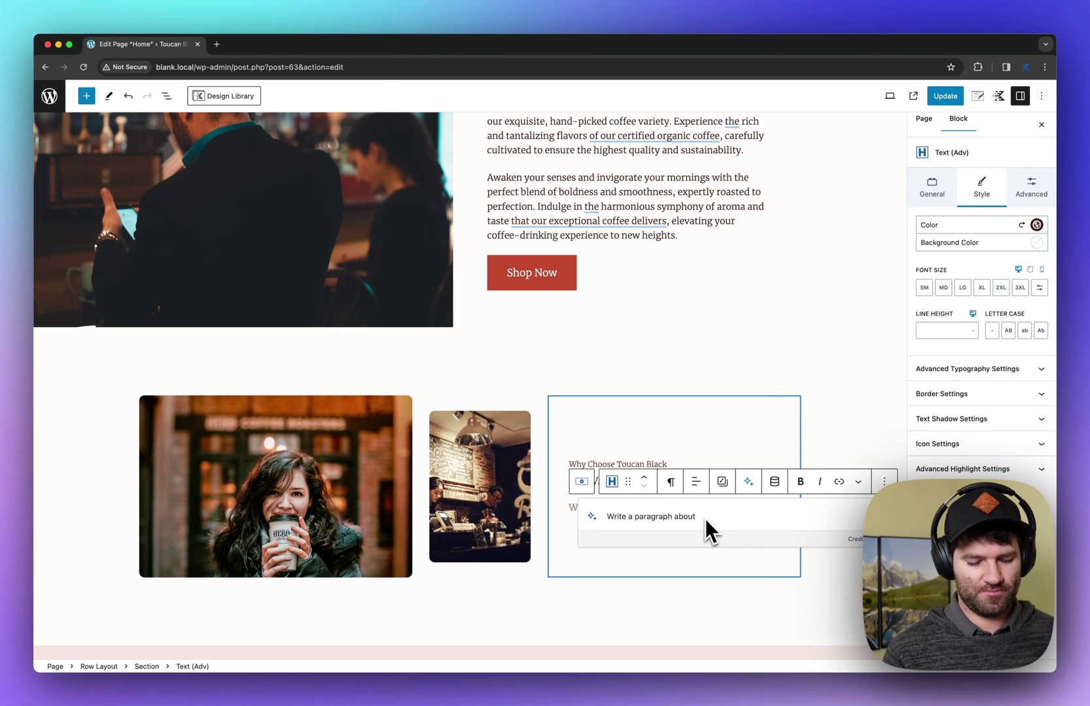
type(" organic a")
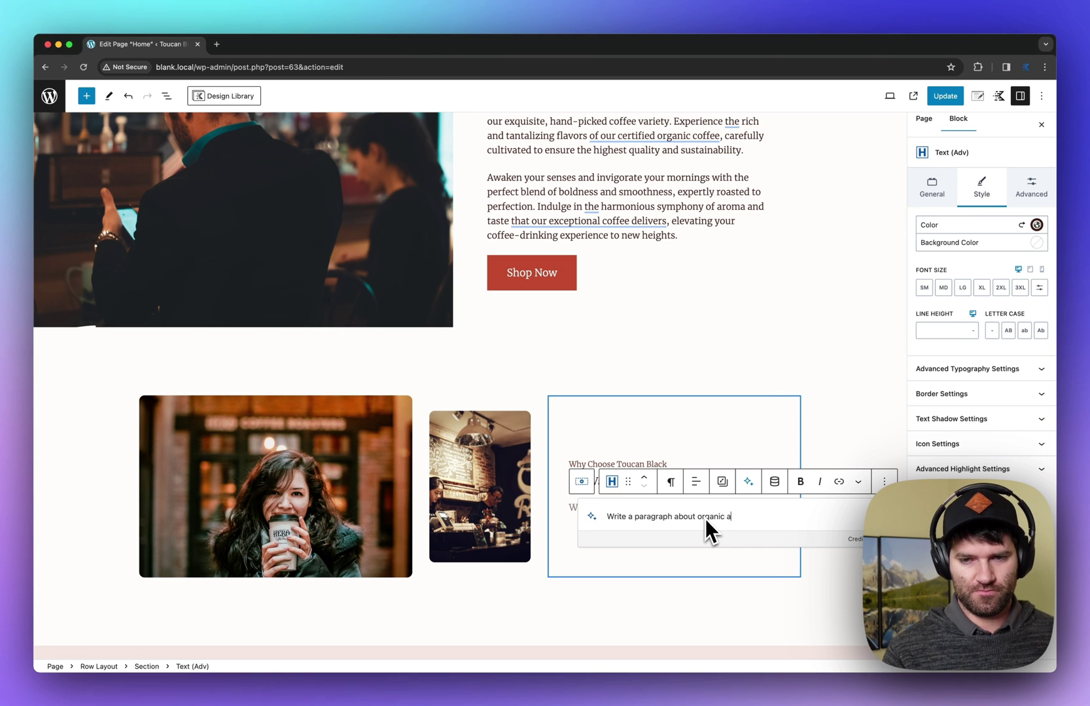
type("nd why it's ")
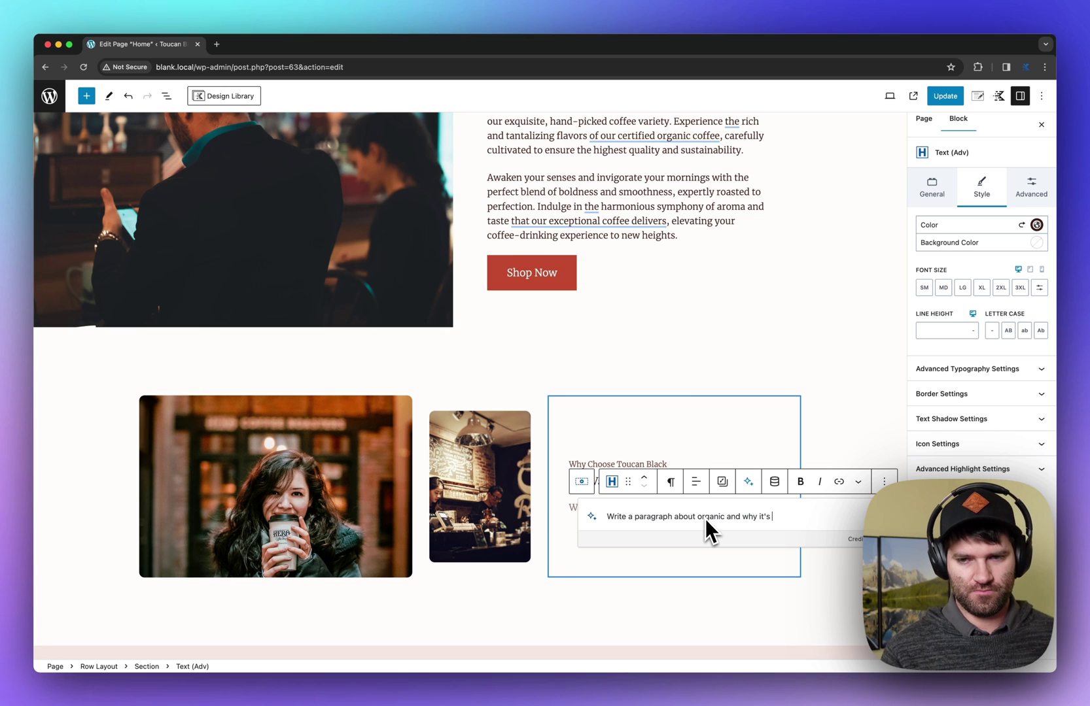
type("important")
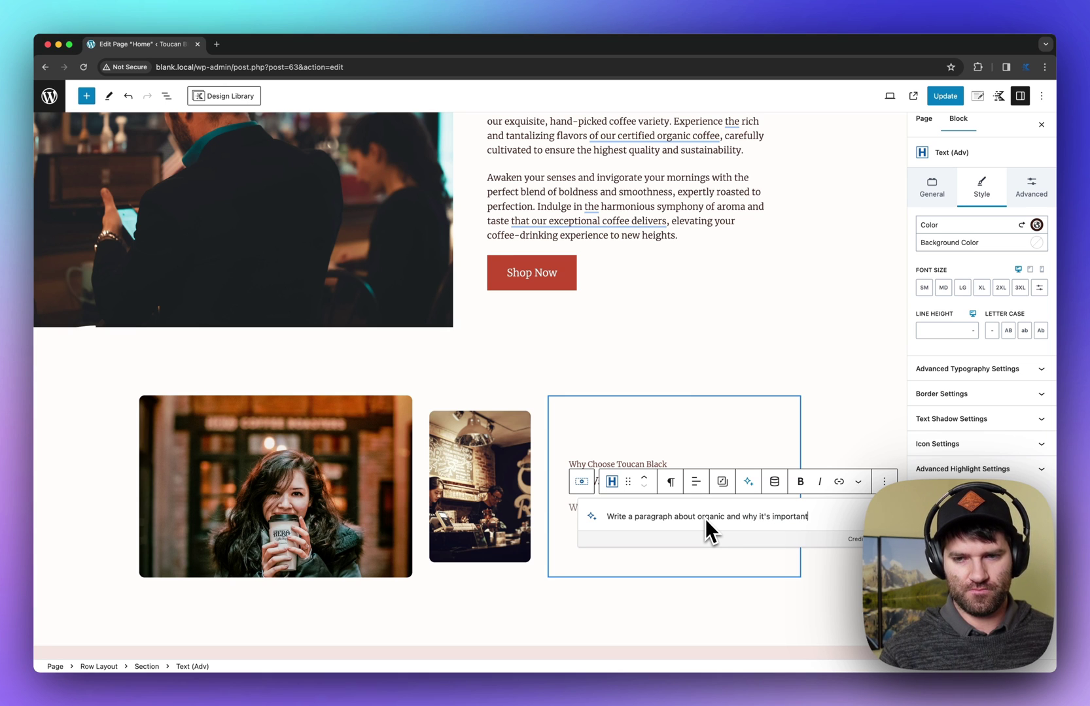
key("Return")
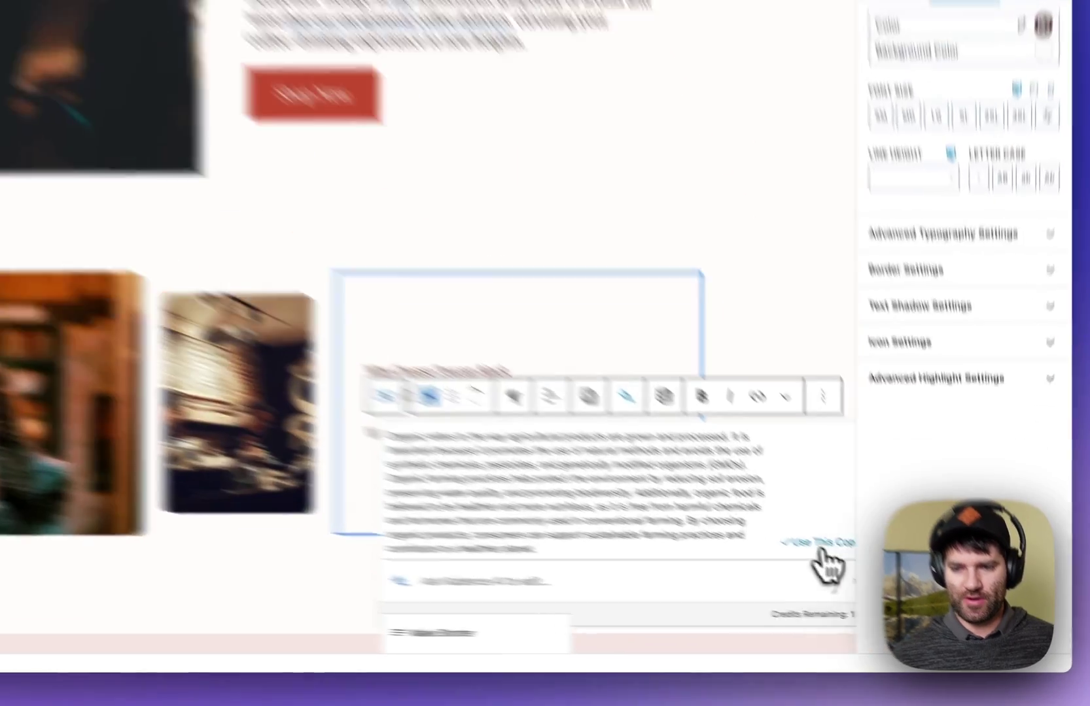
Step: Insert the AI paragraph on organic farming, then replace it with a shortened AI version
left_click(876, 584)
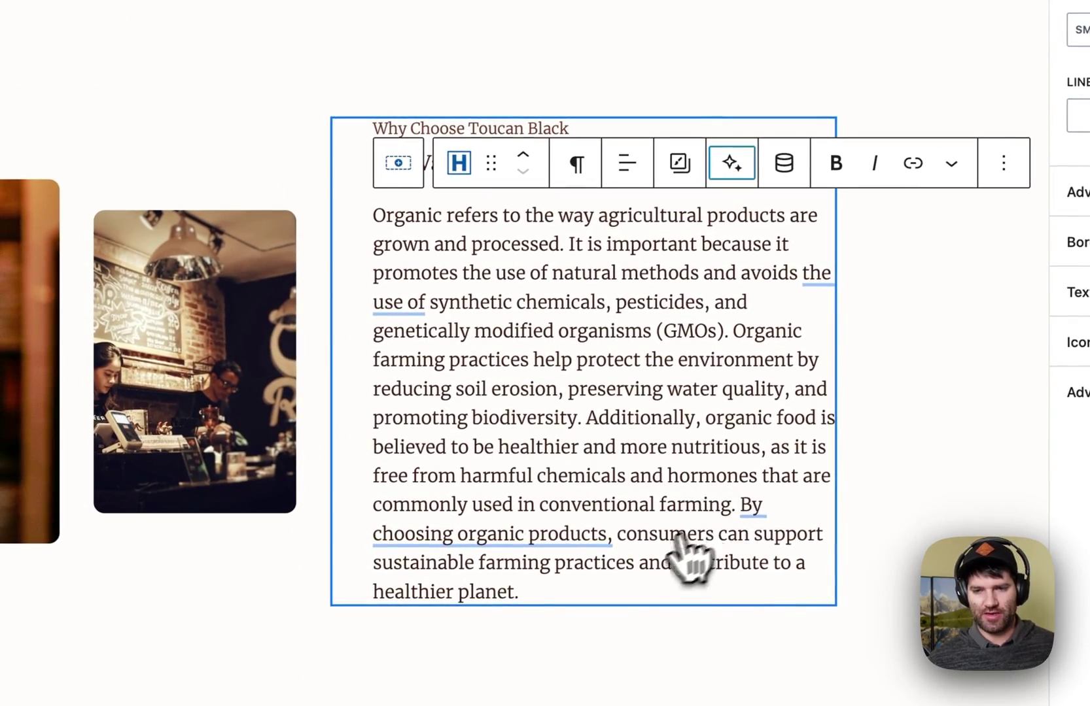
left_click(736, 169)
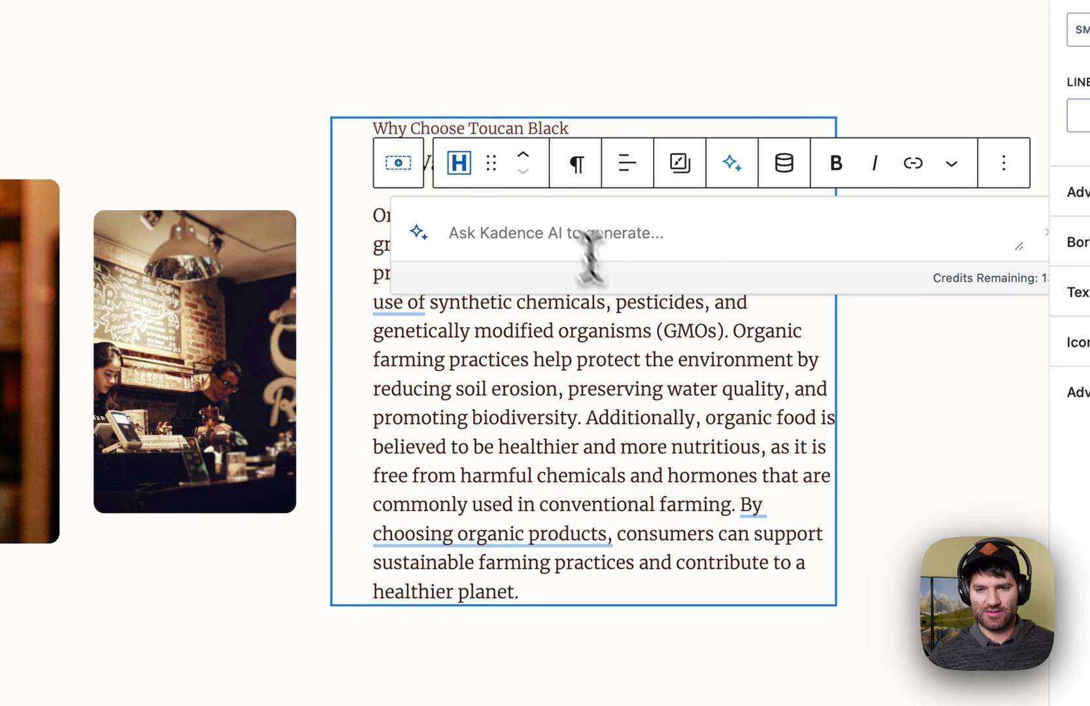
left_click(616, 447)
left_click(742, 175)
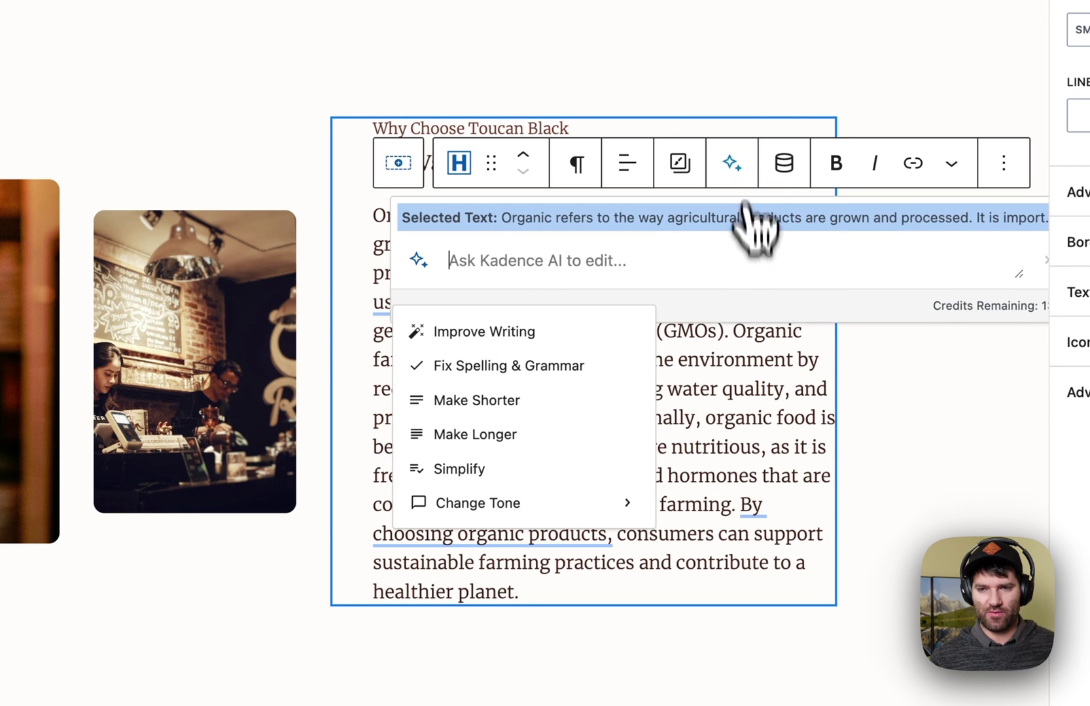
left_click(497, 401)
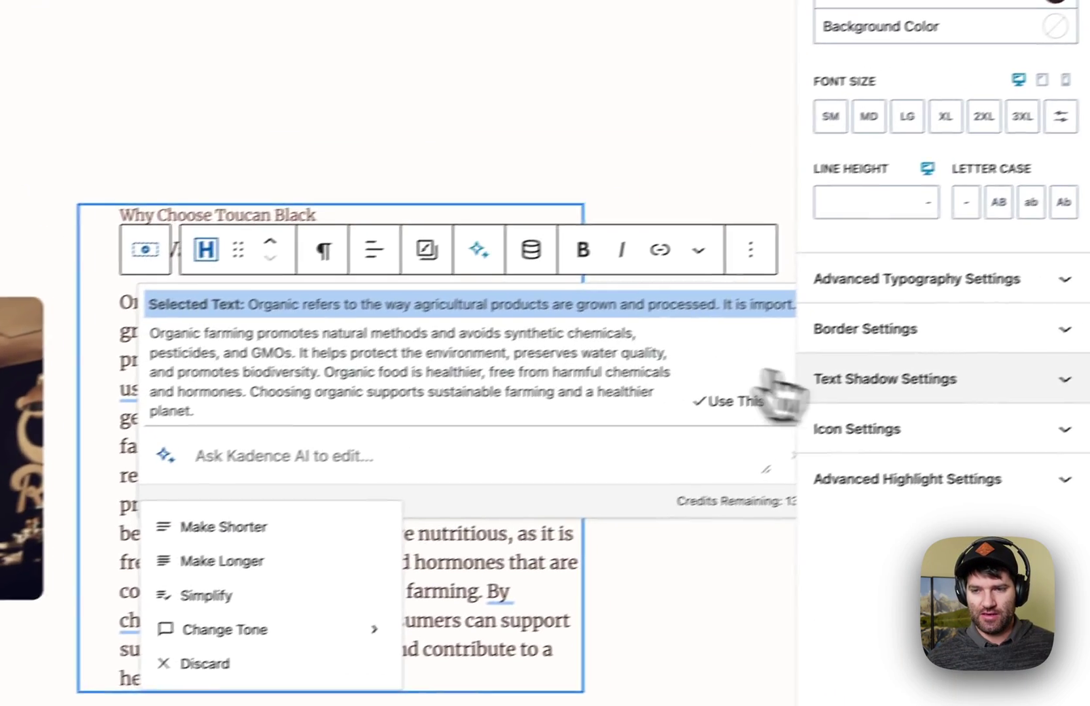
left_click(991, 316)
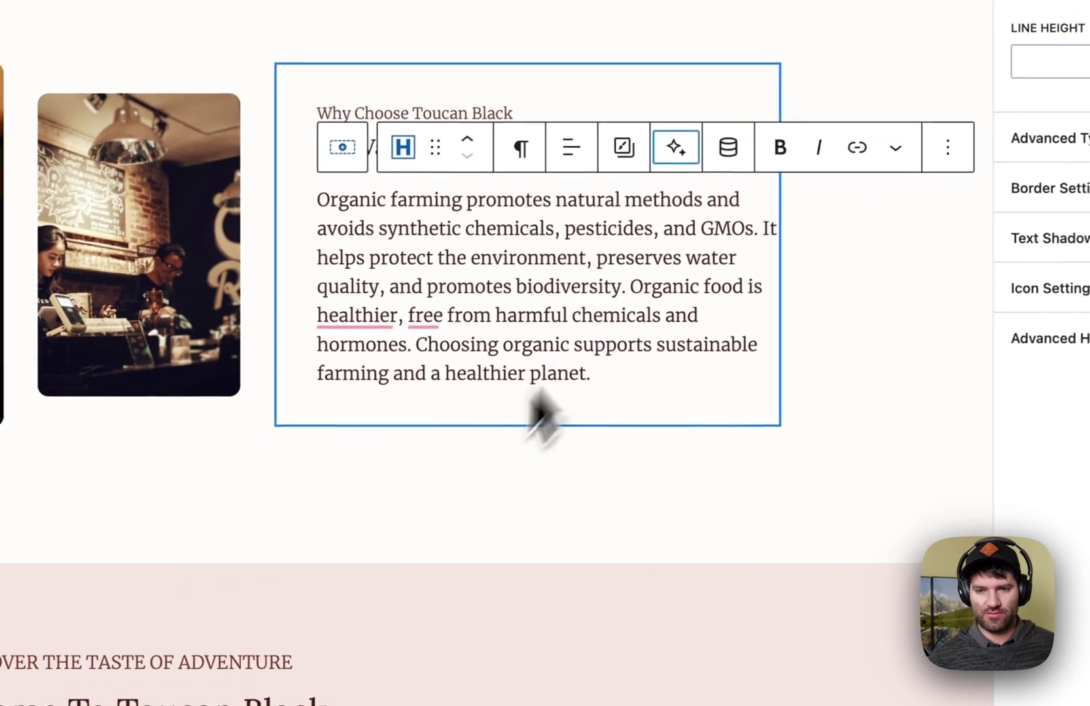
Step: Reselect the organic farming paragraph and check its AI editing options without applying any
left_click(704, 419)
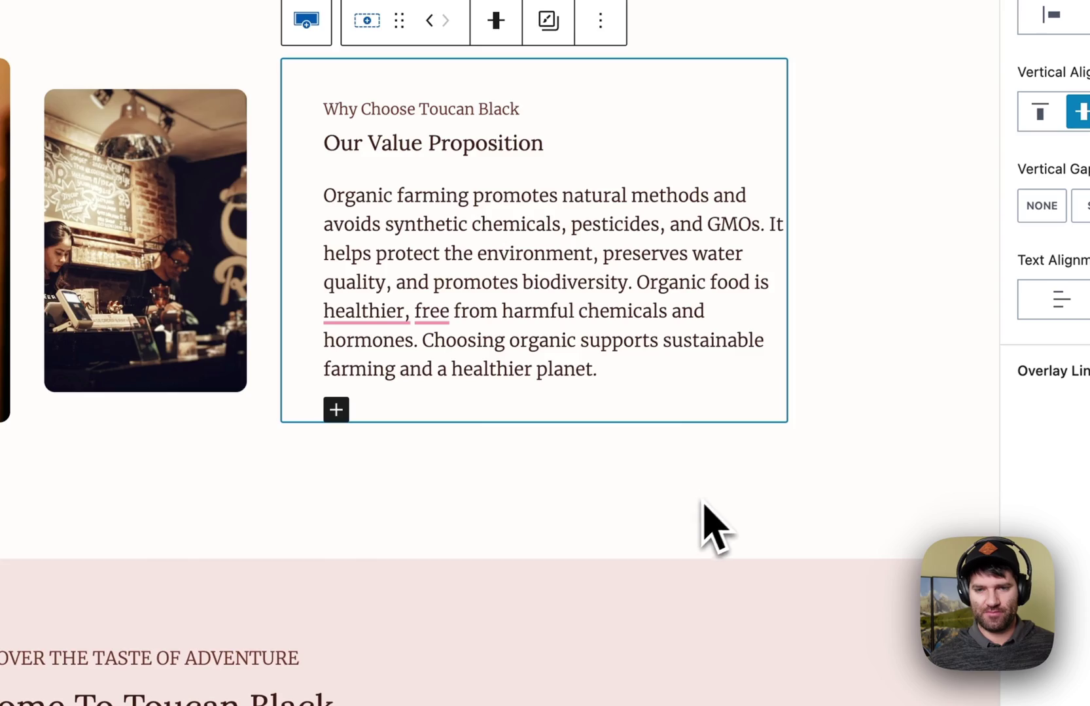
scroll(681, 541, "up", 5)
scroll(618, 478, "up", 10)
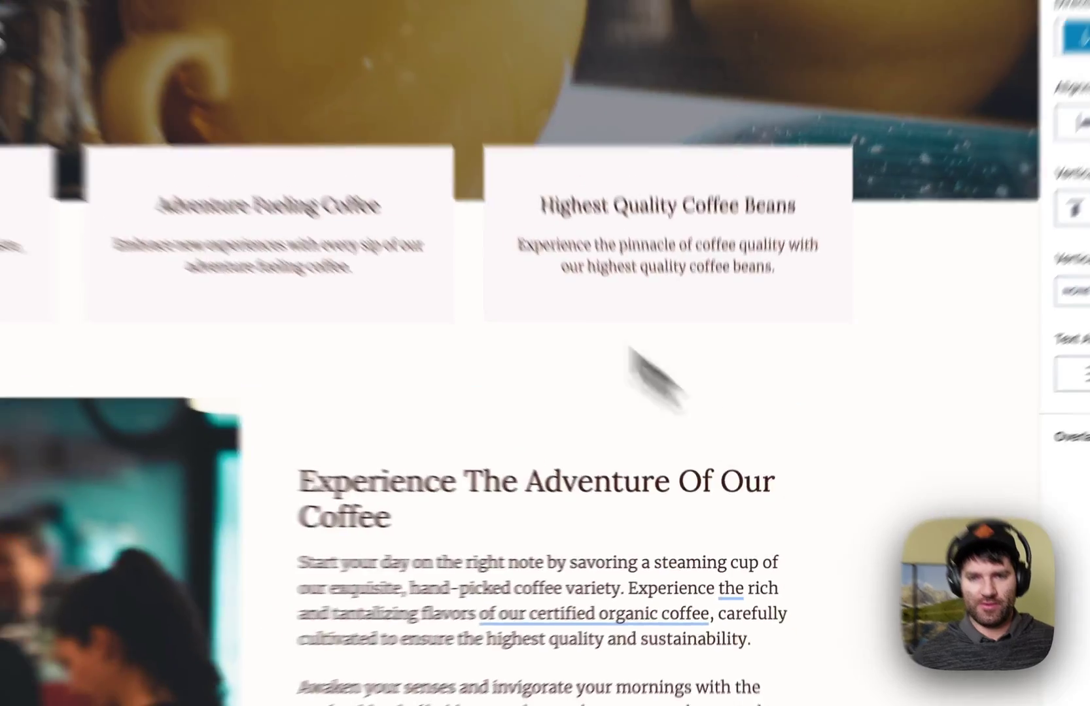
scroll(627, 401, "down", 8)
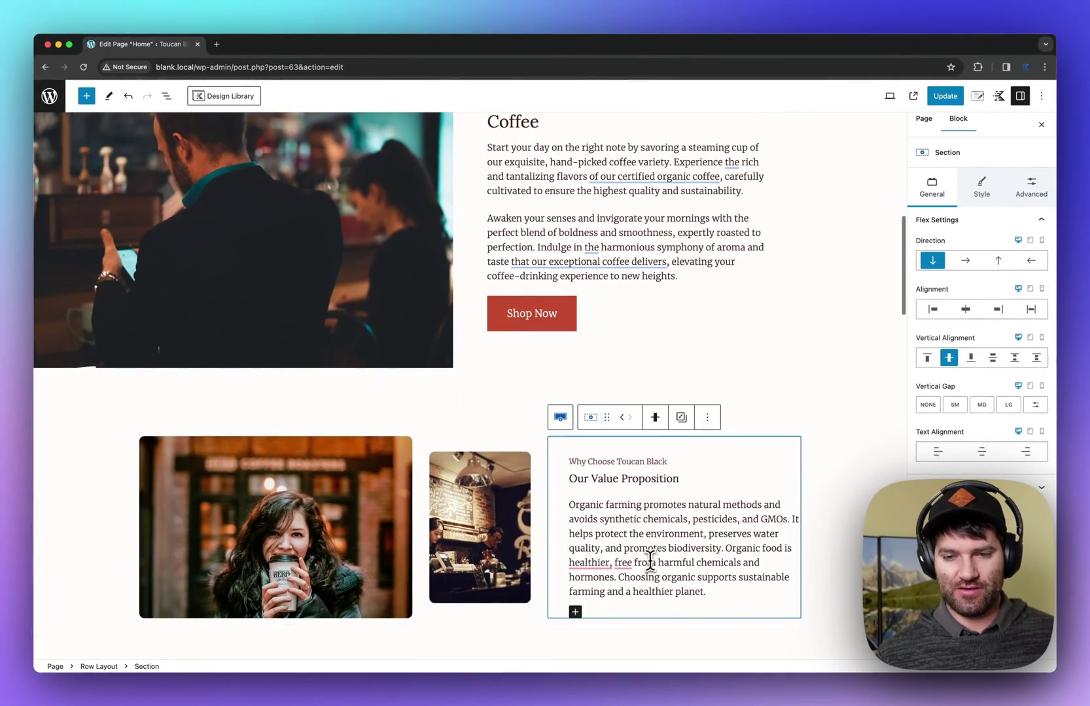
left_click(652, 549)
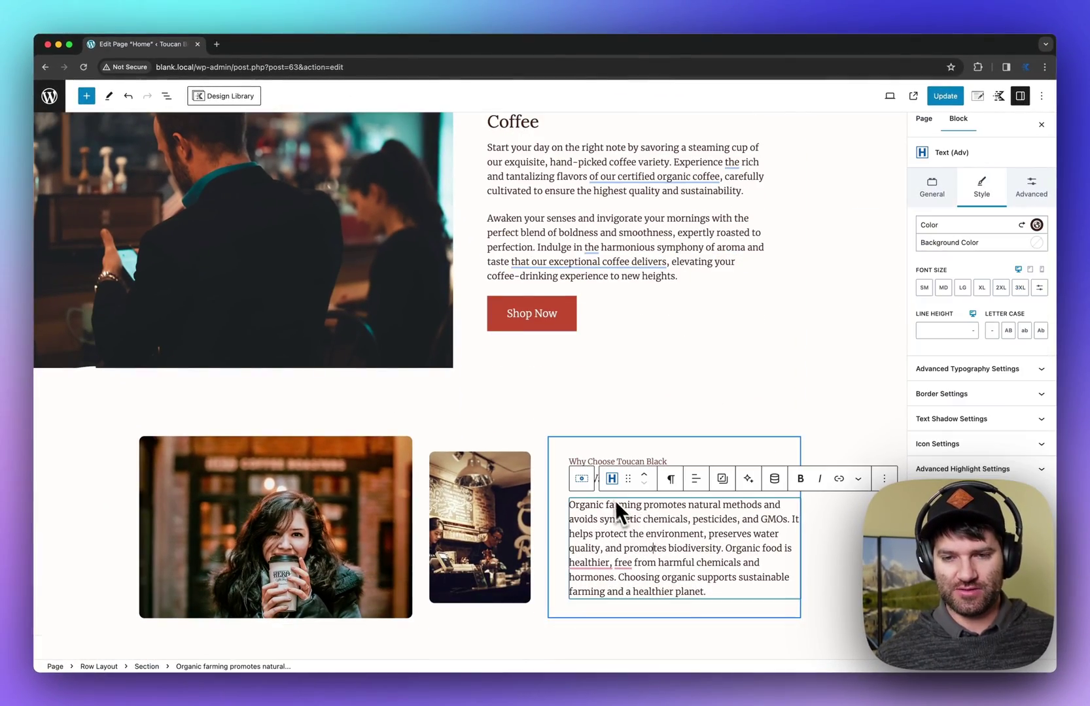
left_click(747, 480)
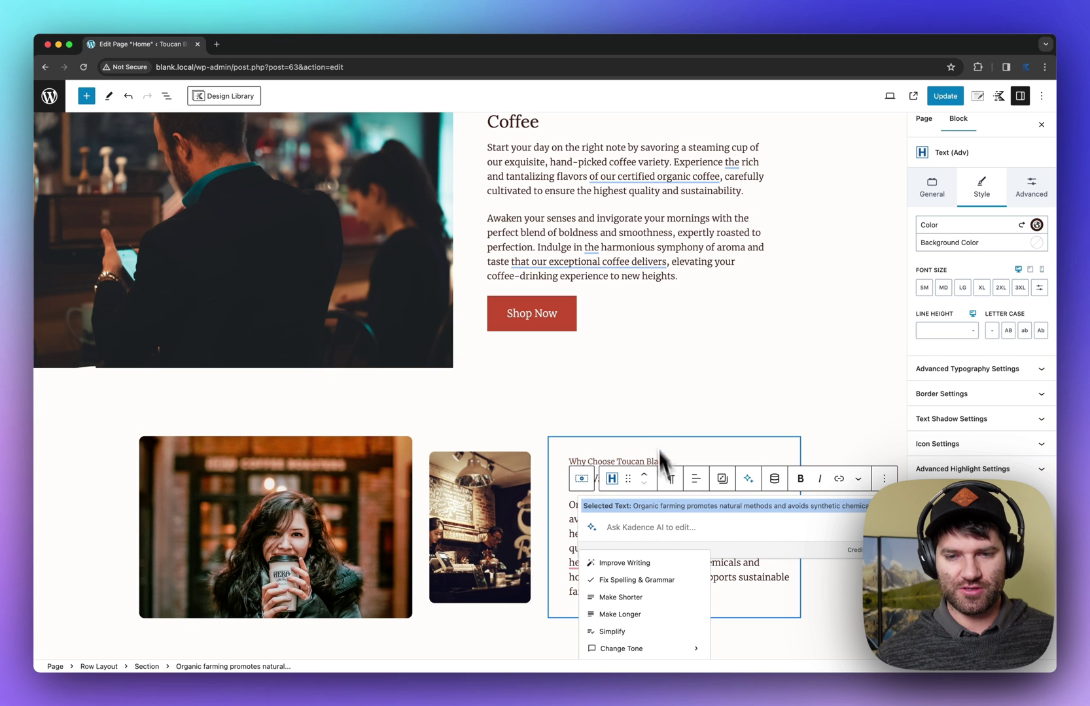
left_click(746, 625)
scroll(669, 438, "up", 5)
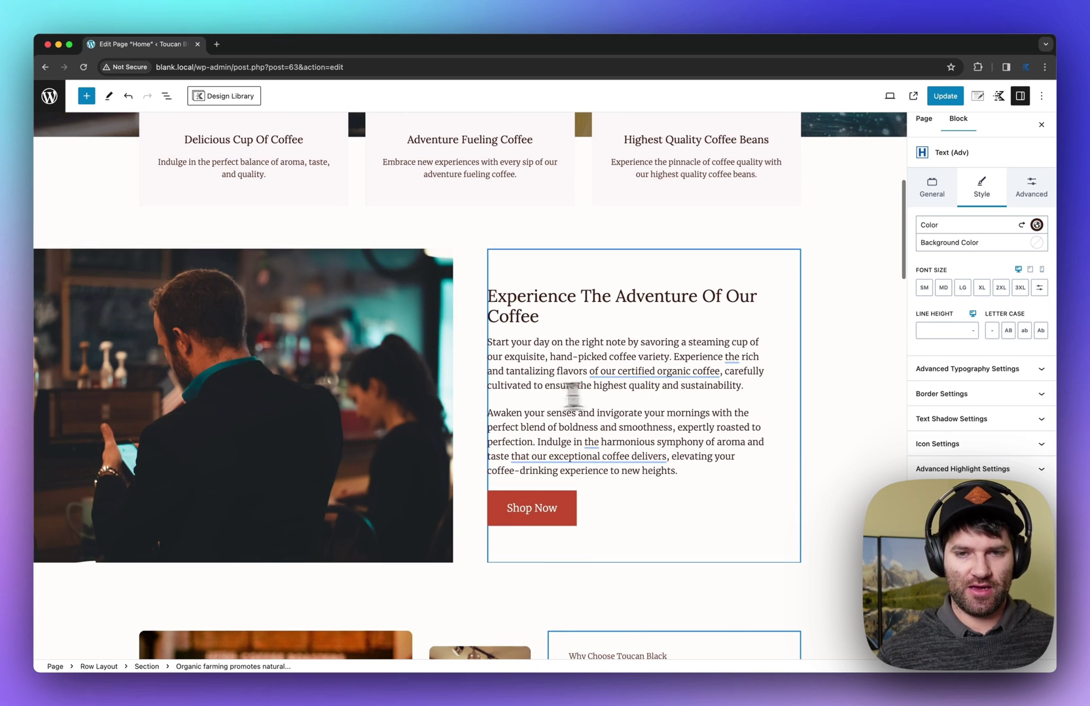
scroll(575, 416, "up", 3)
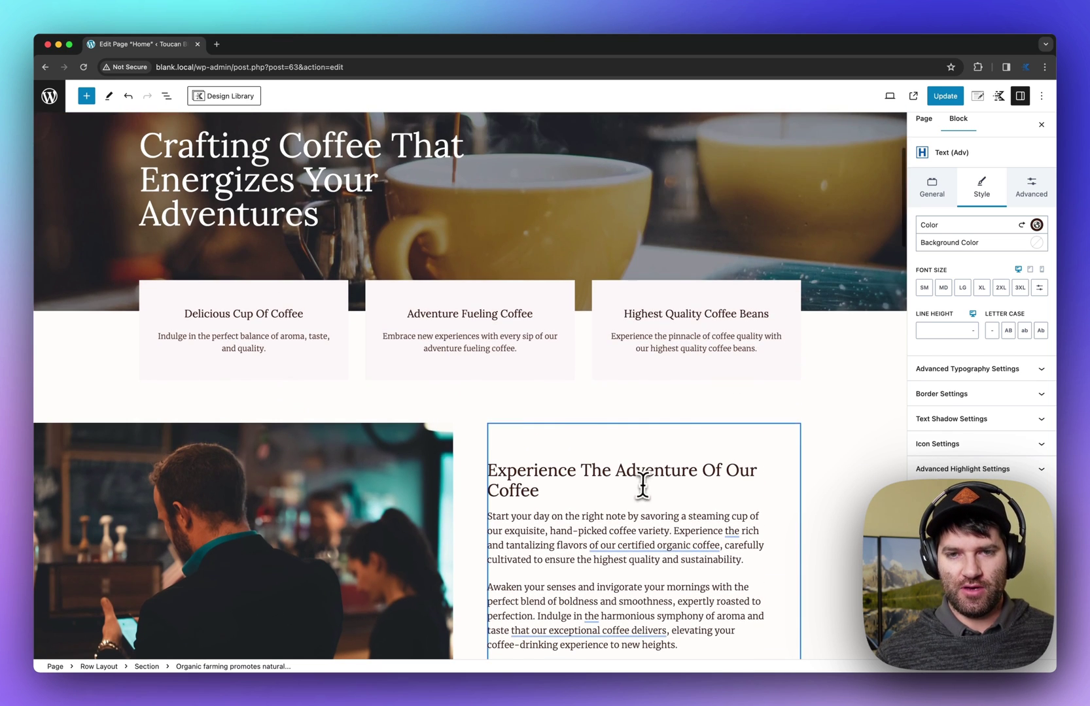
Step: Open the Kadence Design Library and its AI details and image settings
left_click(229, 98)
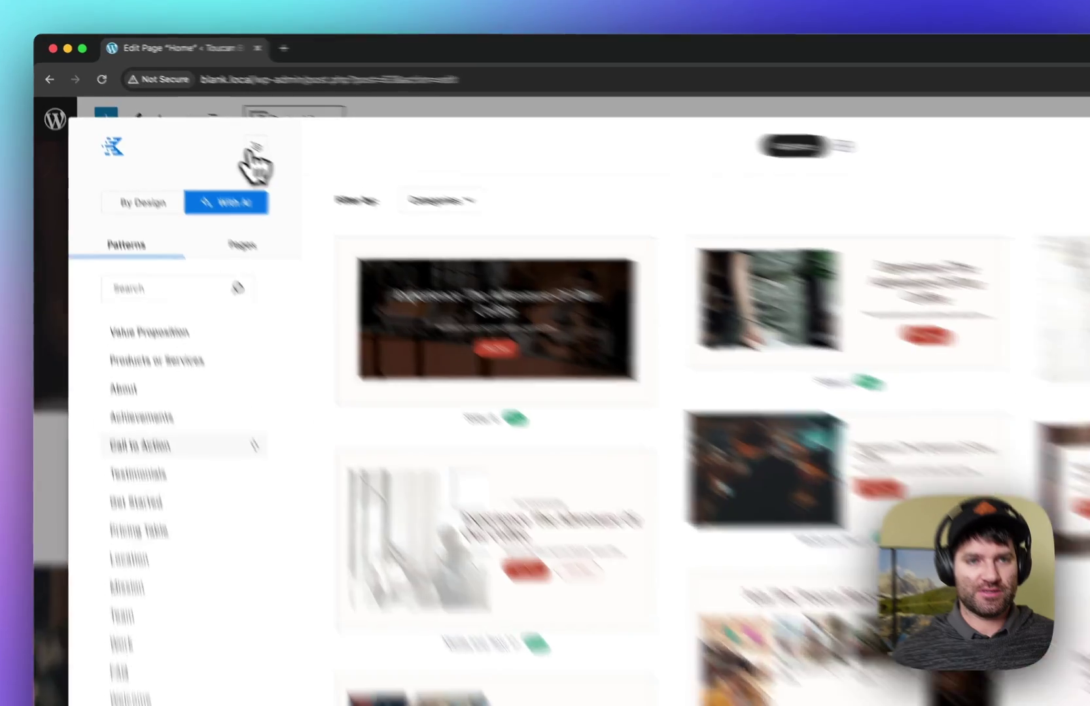
left_click(196, 117)
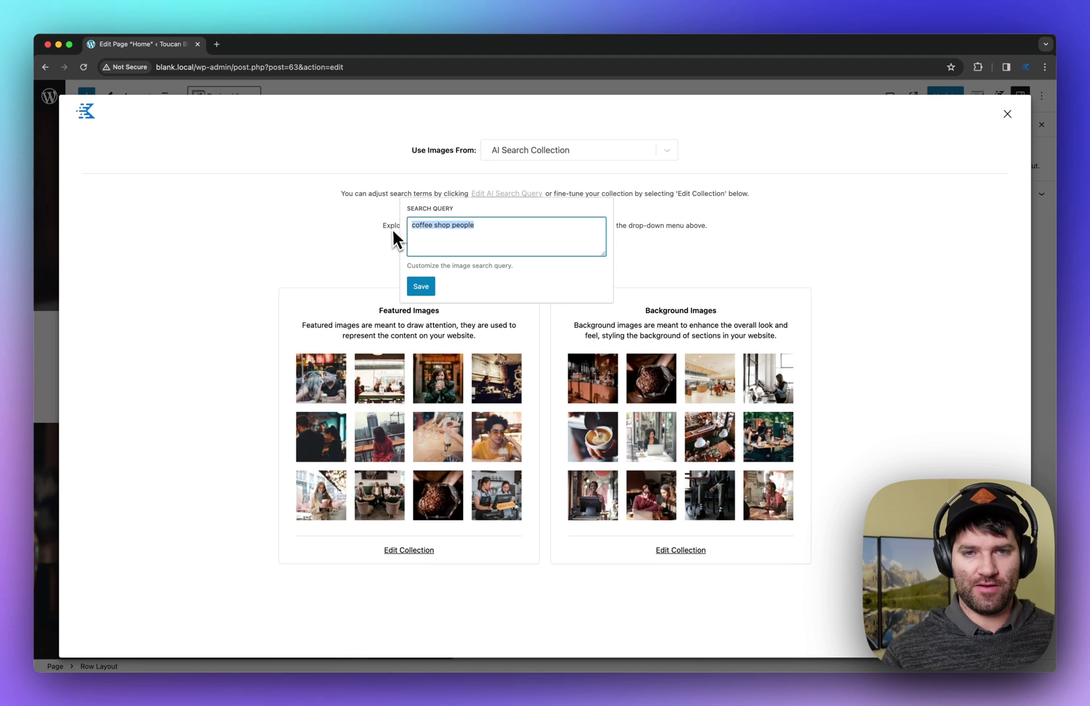
Step: Change the library image search query to 'coffee shop smile' and save it
left_click(480, 229)
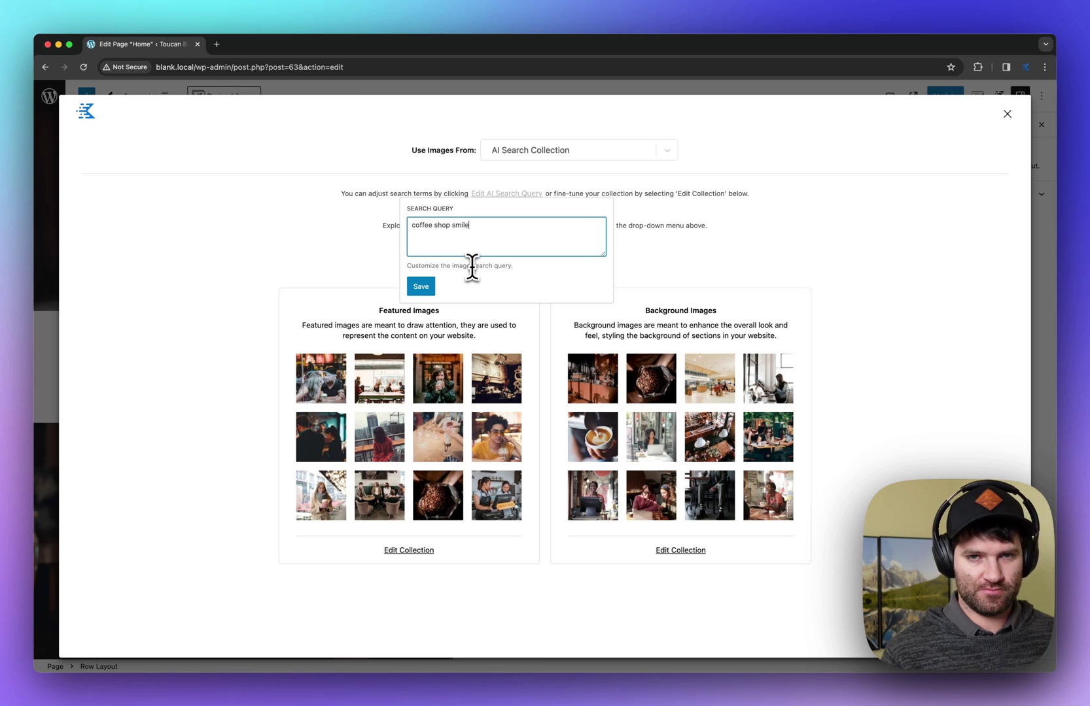
left_click(420, 286)
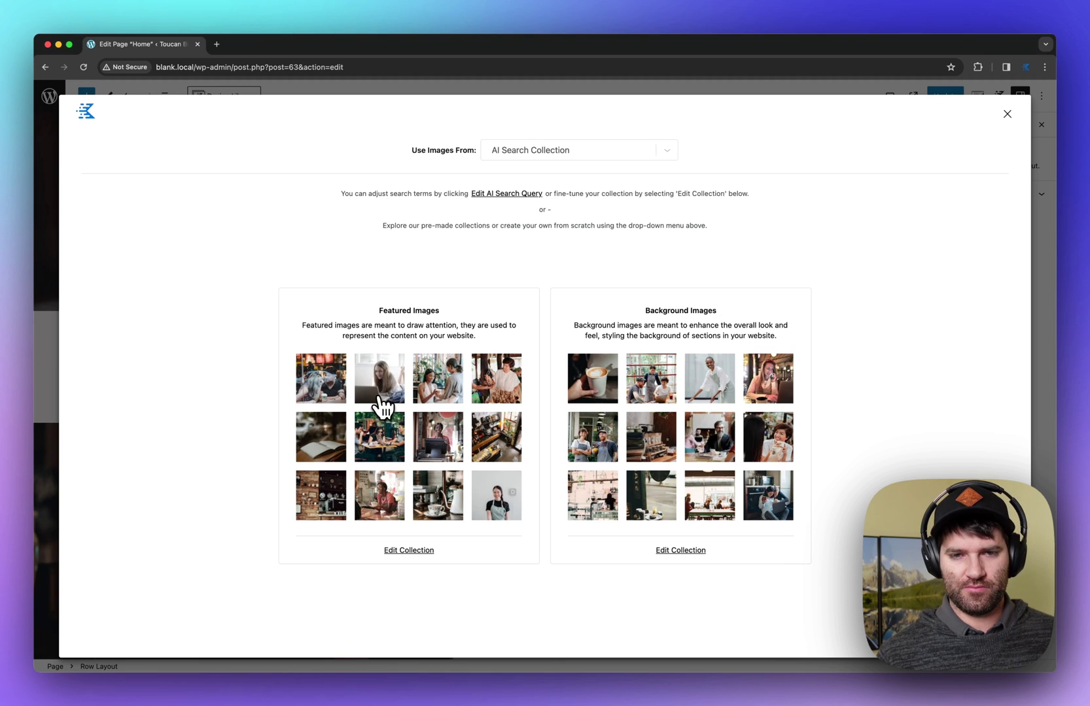
key("Escape")
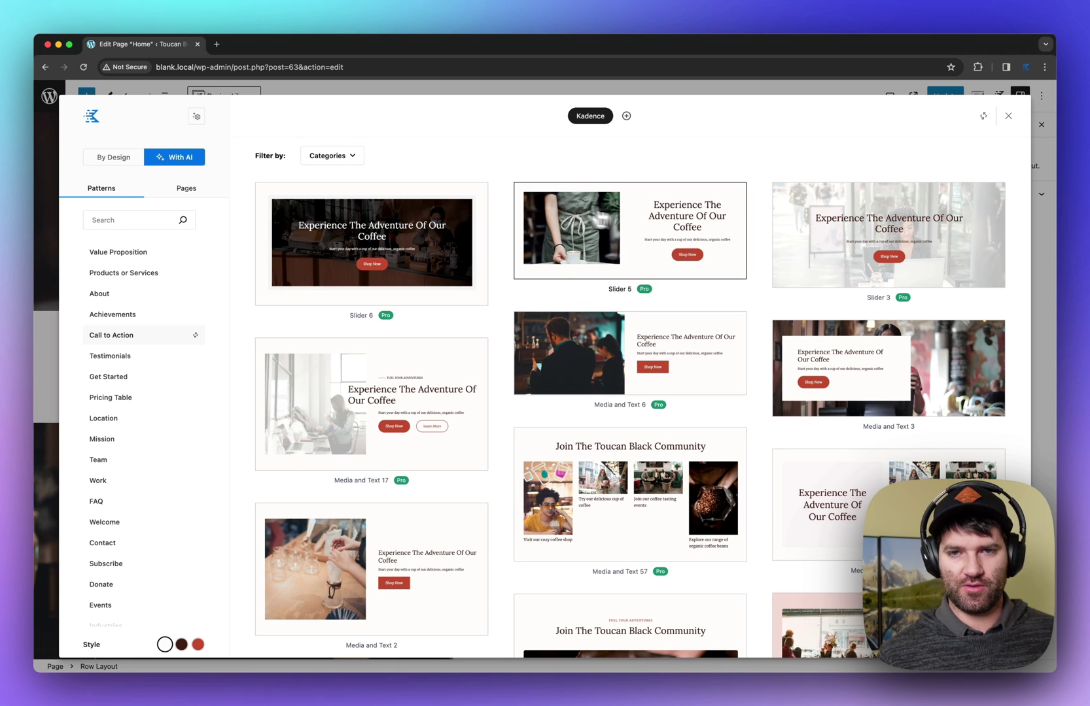
Step: Switch the pattern previews to the red style and insert Media and Text 17
scroll(640, 480, "down", 5)
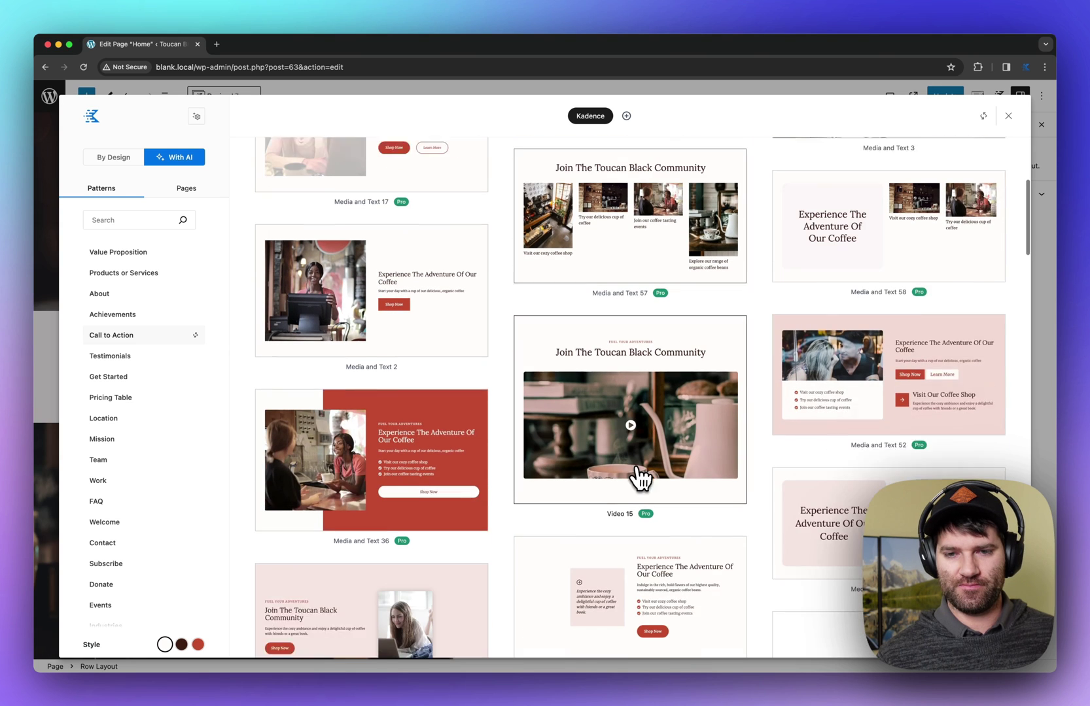
scroll(640, 471, "up", 5)
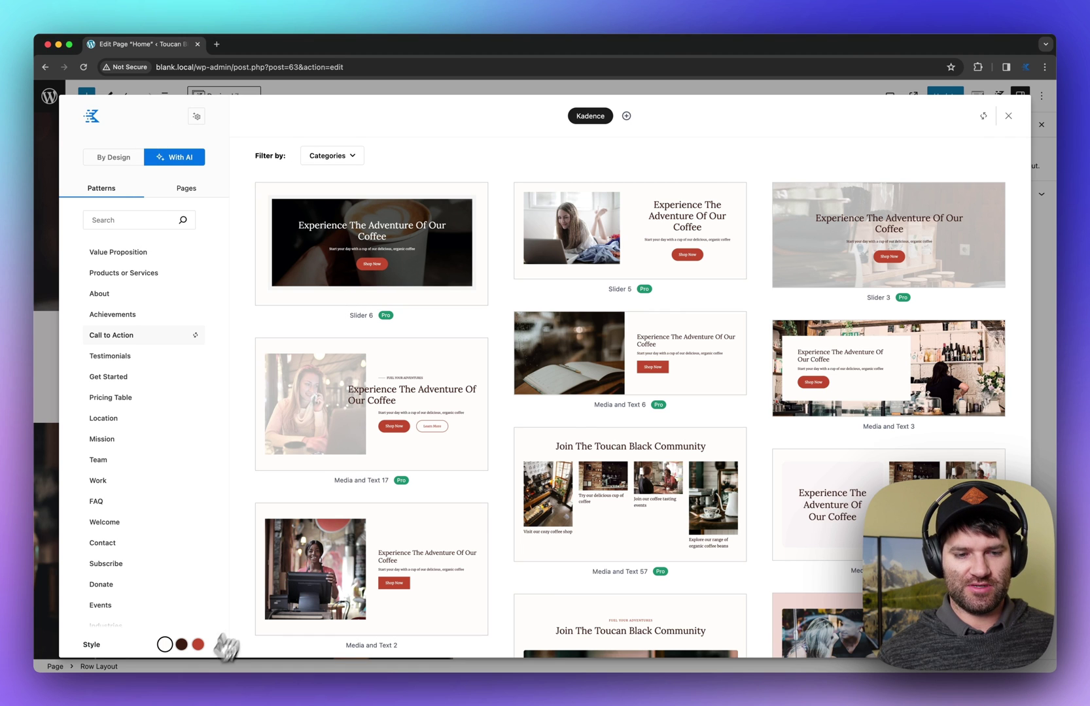
left_click(182, 645)
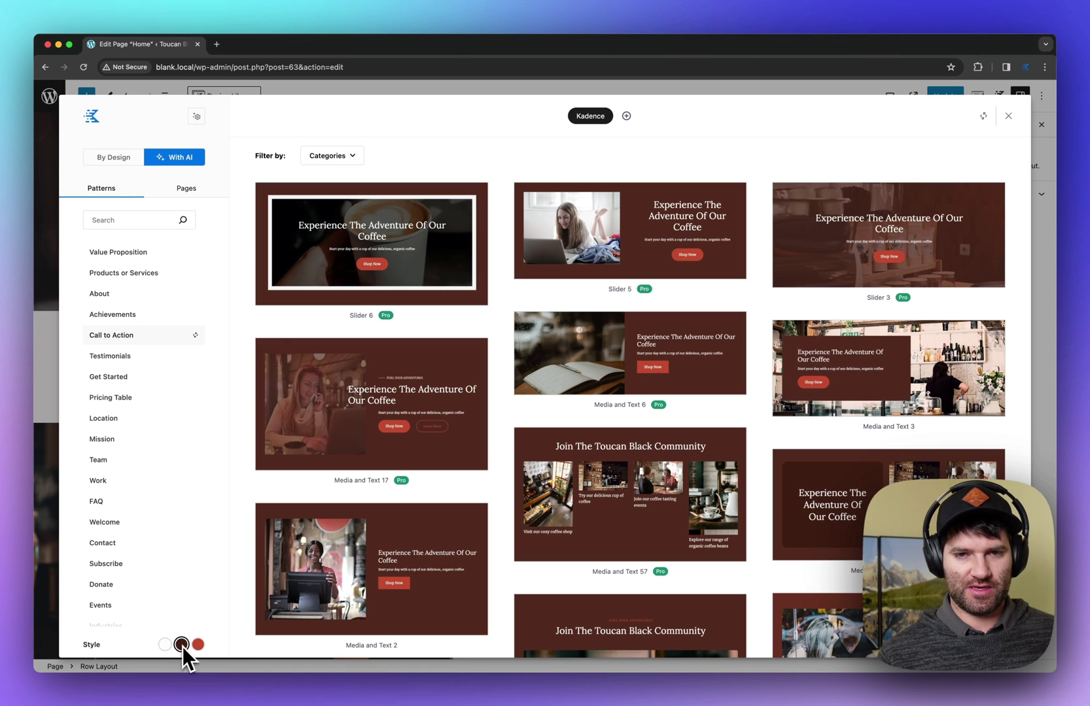
scroll(577, 423, "down", 3)
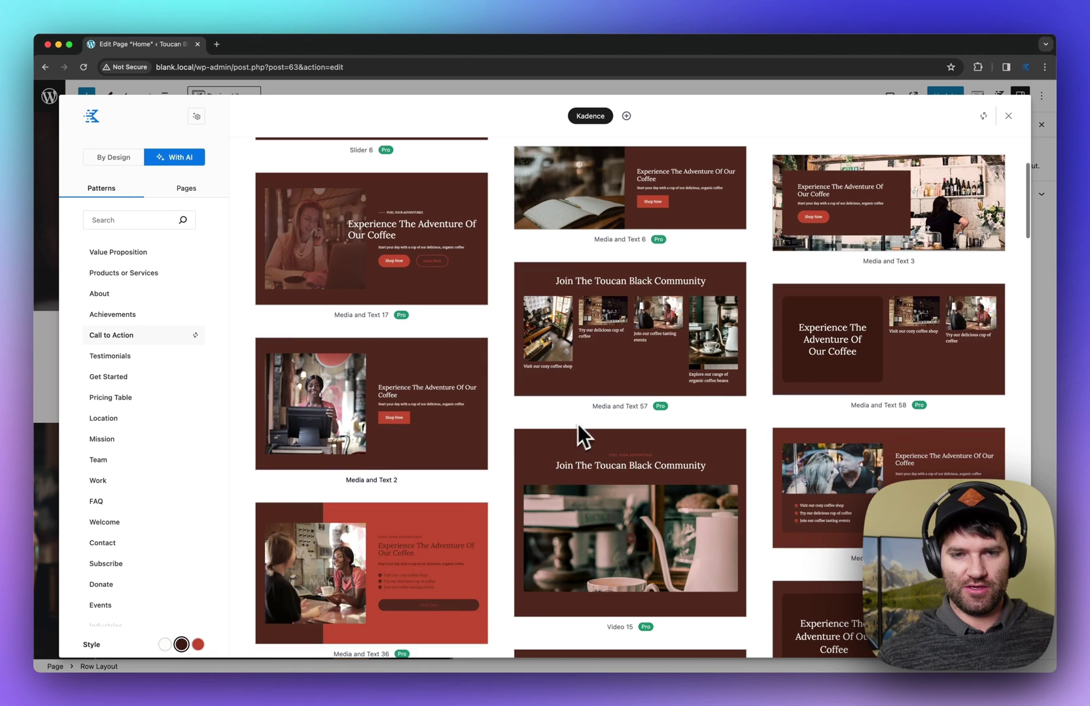
left_click(197, 645)
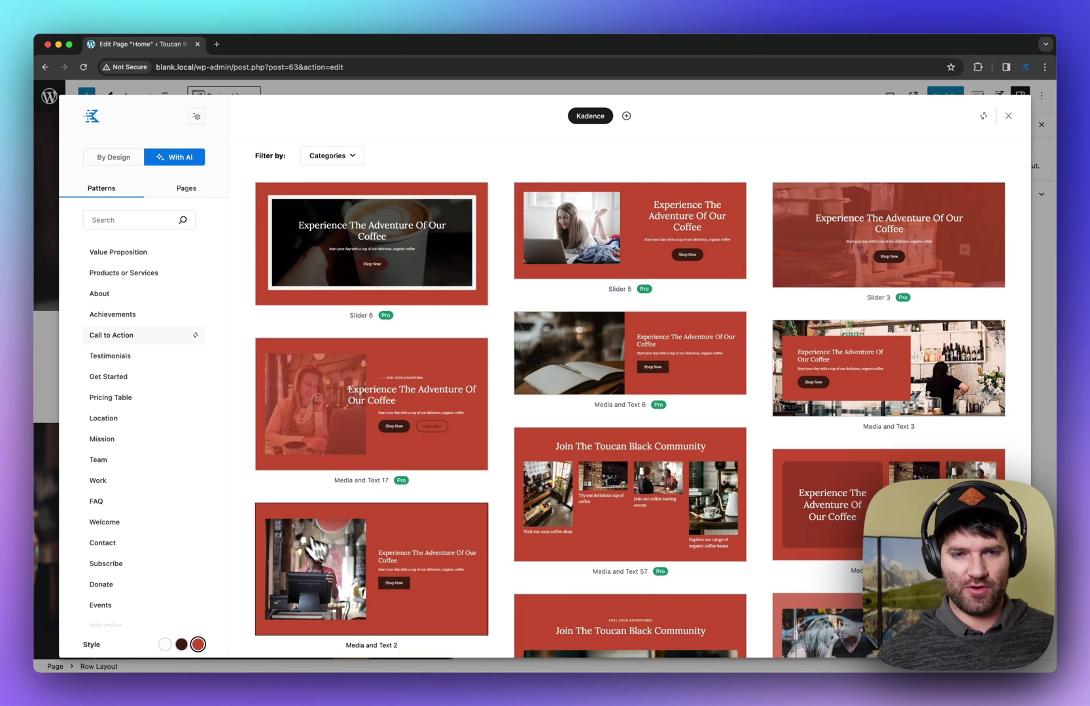
left_click(437, 373)
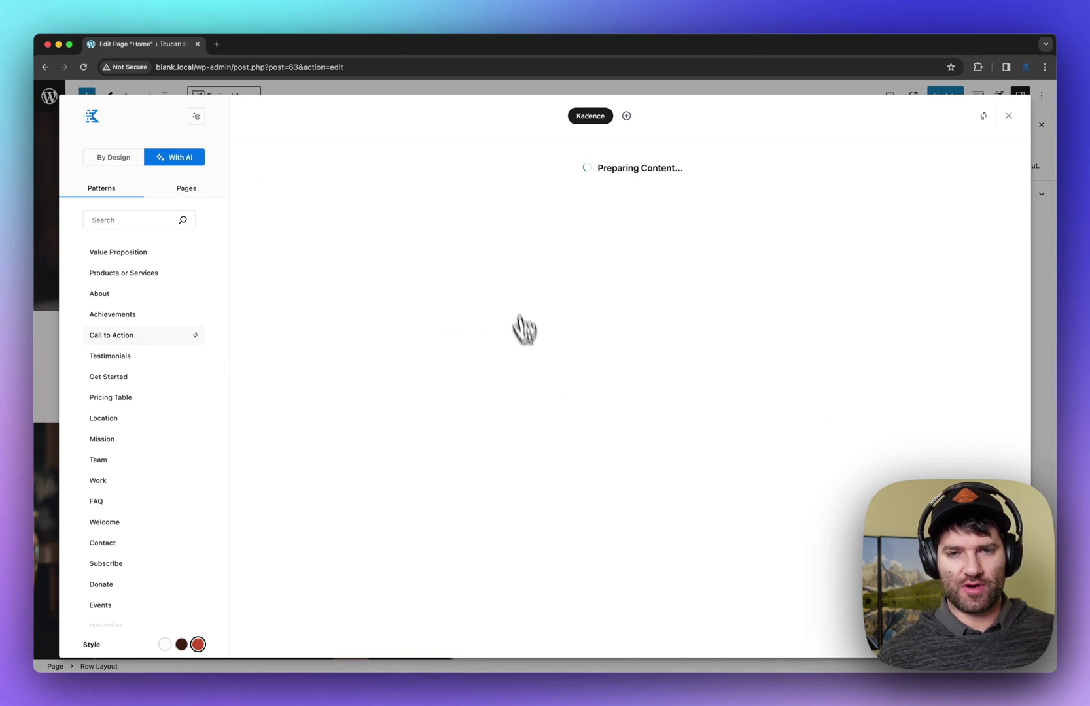
Step: Save the edited Home page with Update
scroll(681, 479, "down", 3)
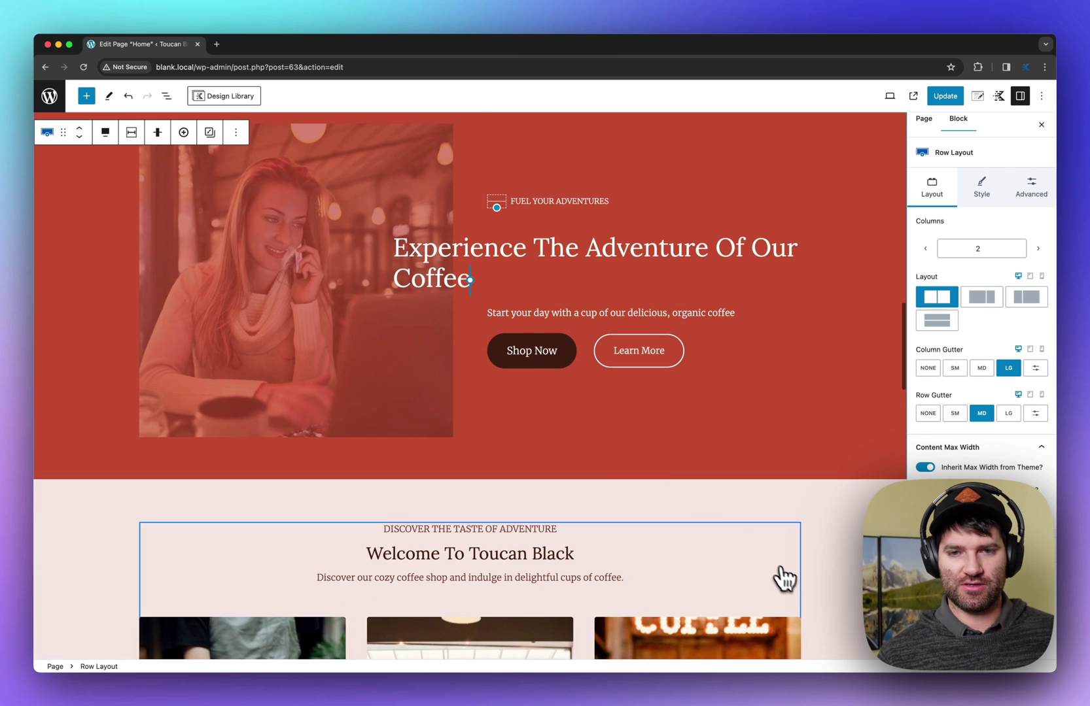
scroll(783, 577, "up", 5)
scroll(701, 443, "up", 6)
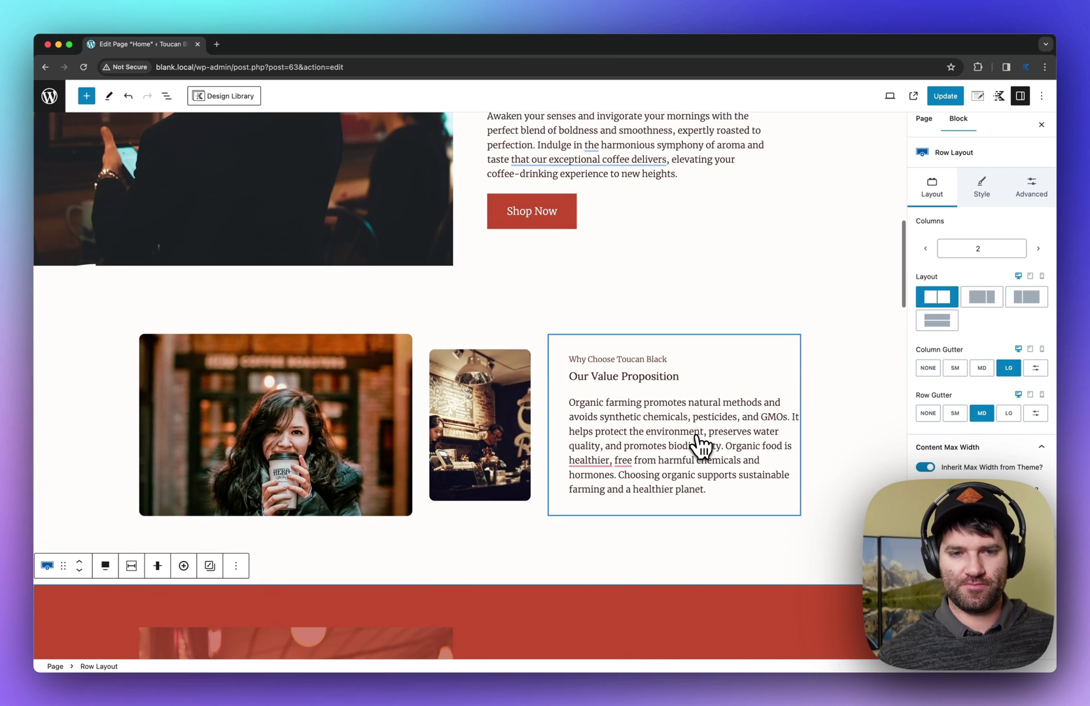
left_click(946, 97)
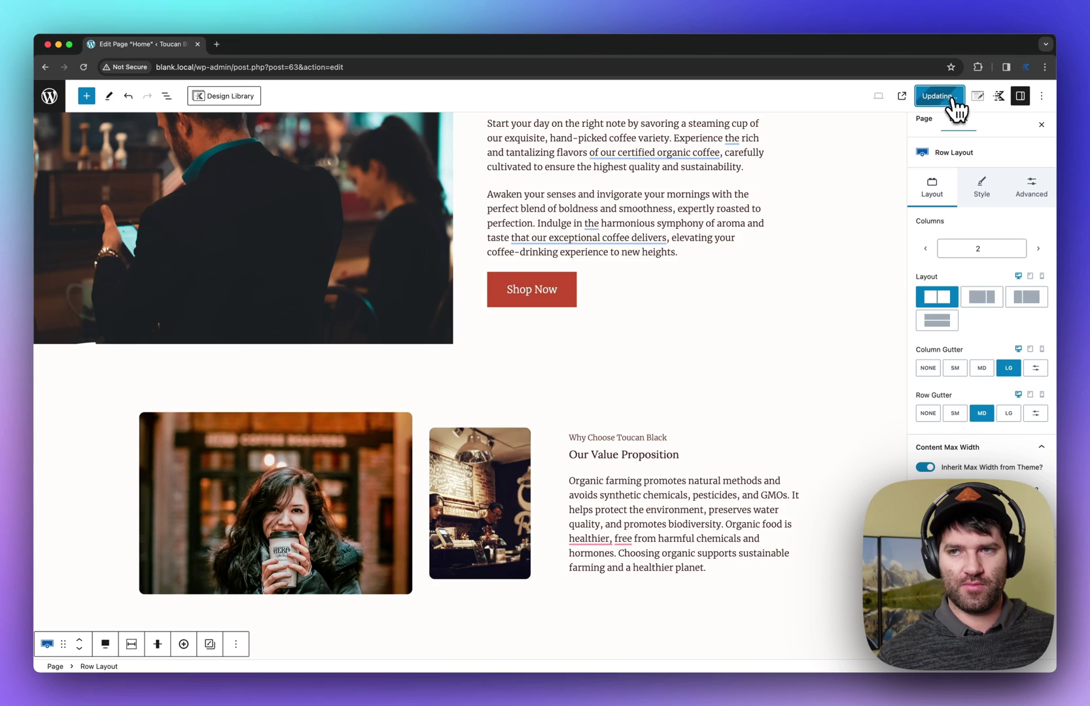
Step: View the live Toucan Black home page and scroll through it
scroll(569, 445, "up", 7)
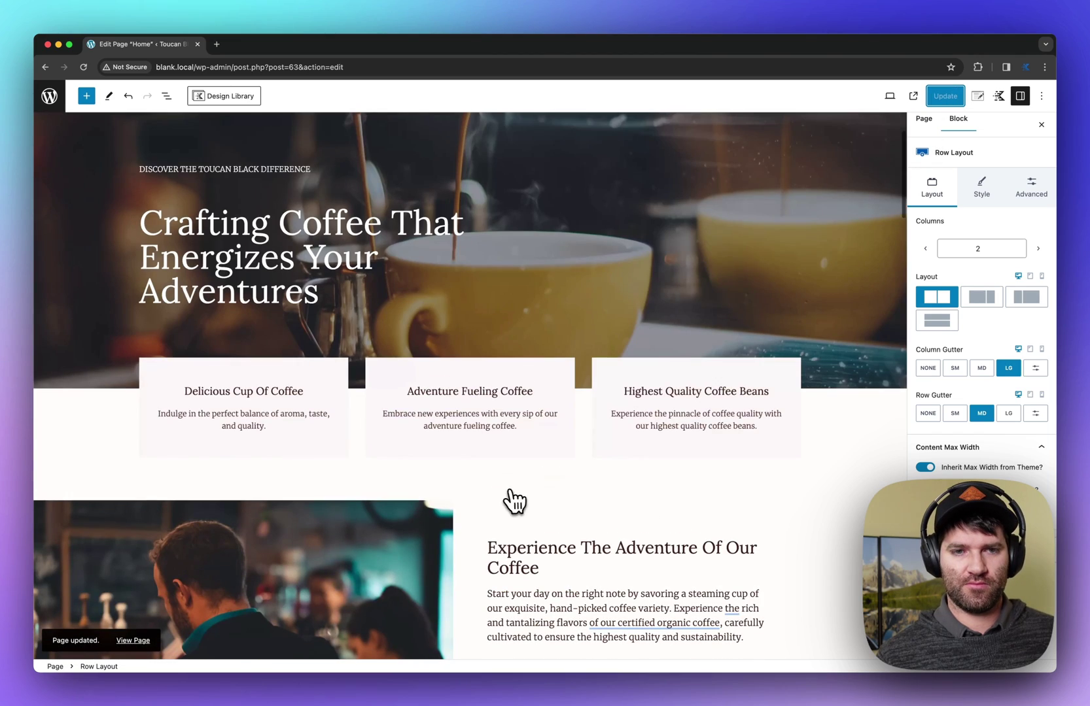
left_click(150, 643)
scroll(450, 372, "down", 10)
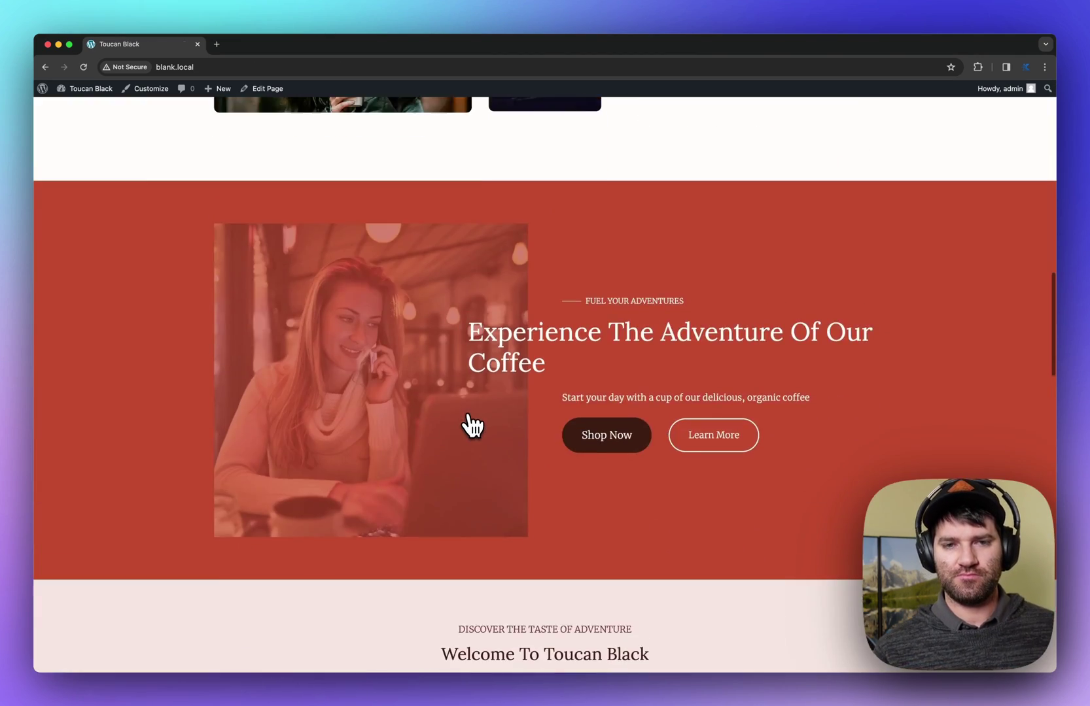
scroll(469, 426, "down", 10)
scroll(470, 426, "up", 20)
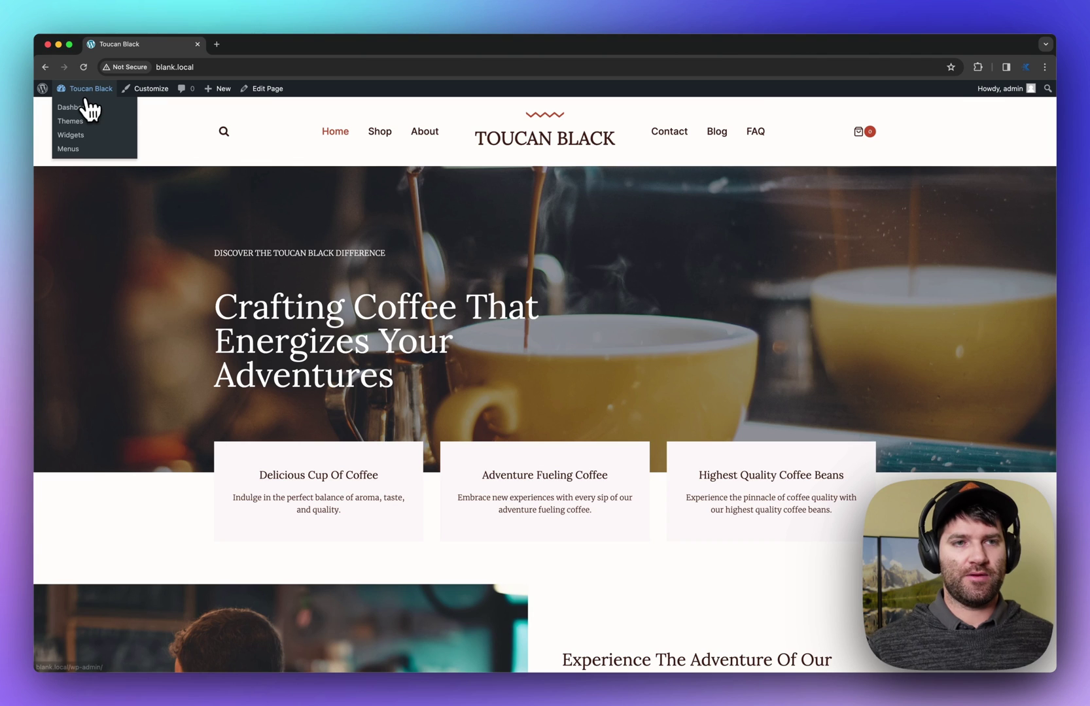
Step: From the dashboard, go to Kadence Starter Templates and select the Oakleaf template
left_click(89, 108)
mouse_move(92, 432)
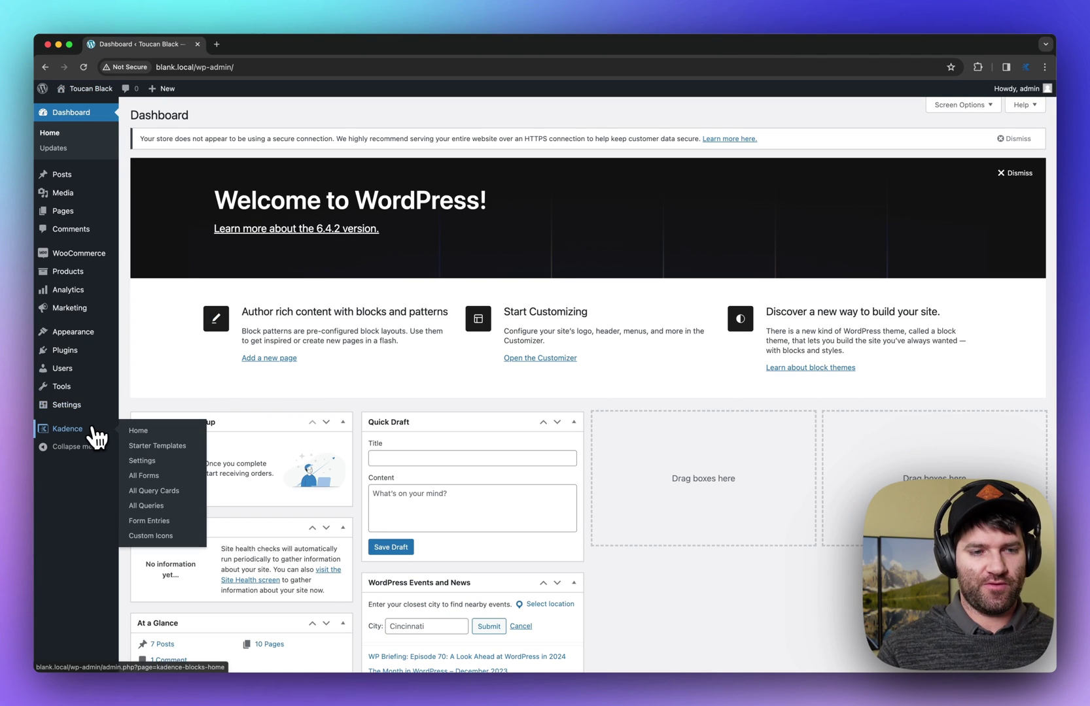
left_click(148, 446)
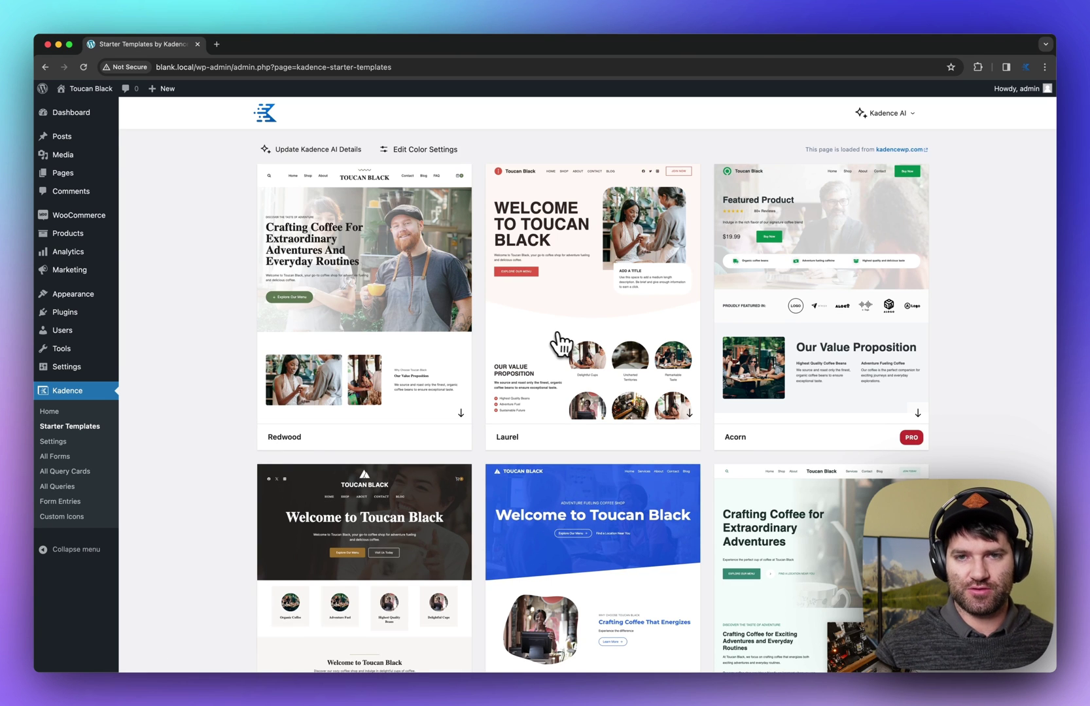
scroll(562, 343, "down", 1)
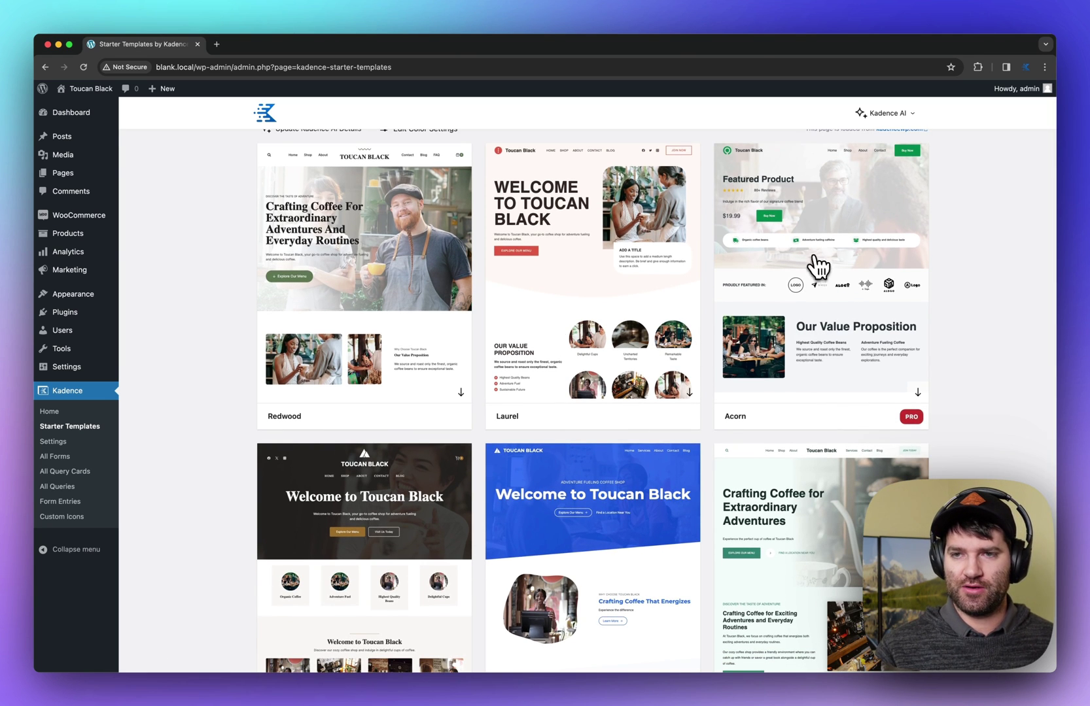
scroll(831, 366, "down", 4)
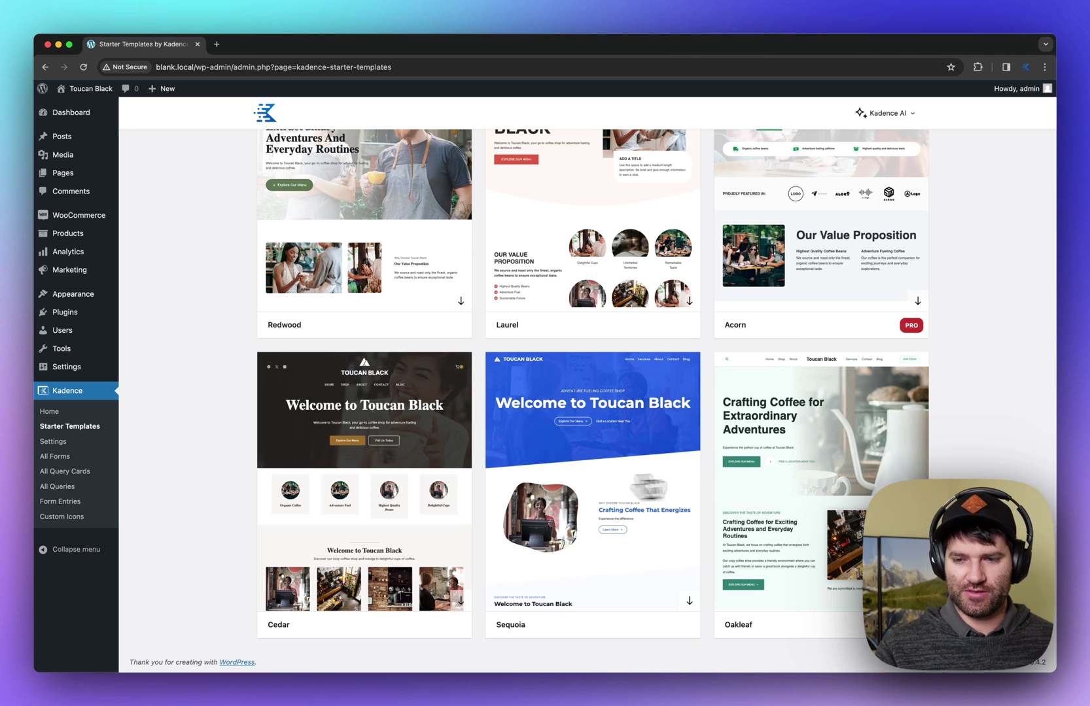
left_click(783, 464)
scroll(540, 474, "down", 10)
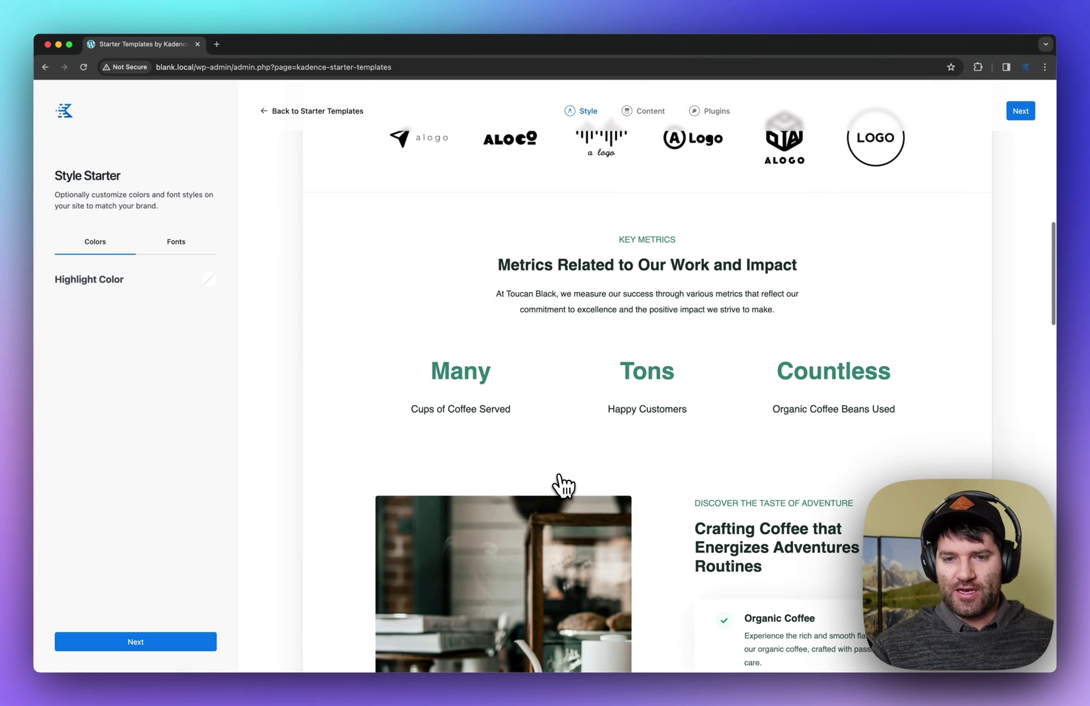
Step: Set the Oakleaf highlight colour to the blue 0B63A9 preset
left_click(208, 281)
left_click(145, 257)
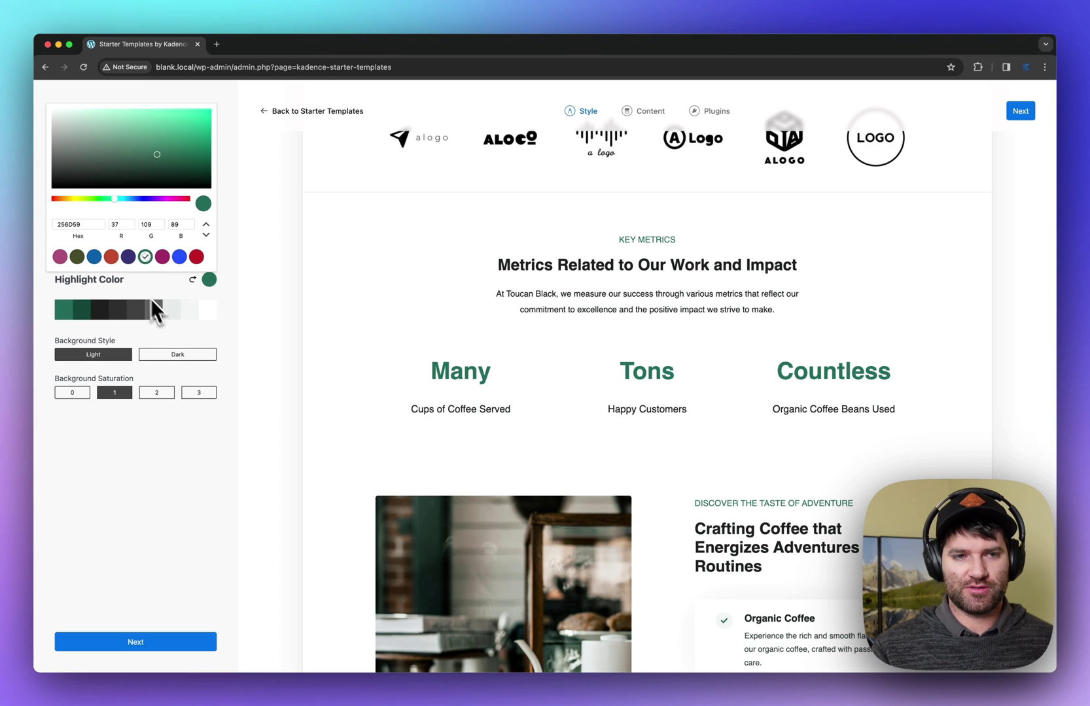
left_click(111, 256)
left_click(94, 256)
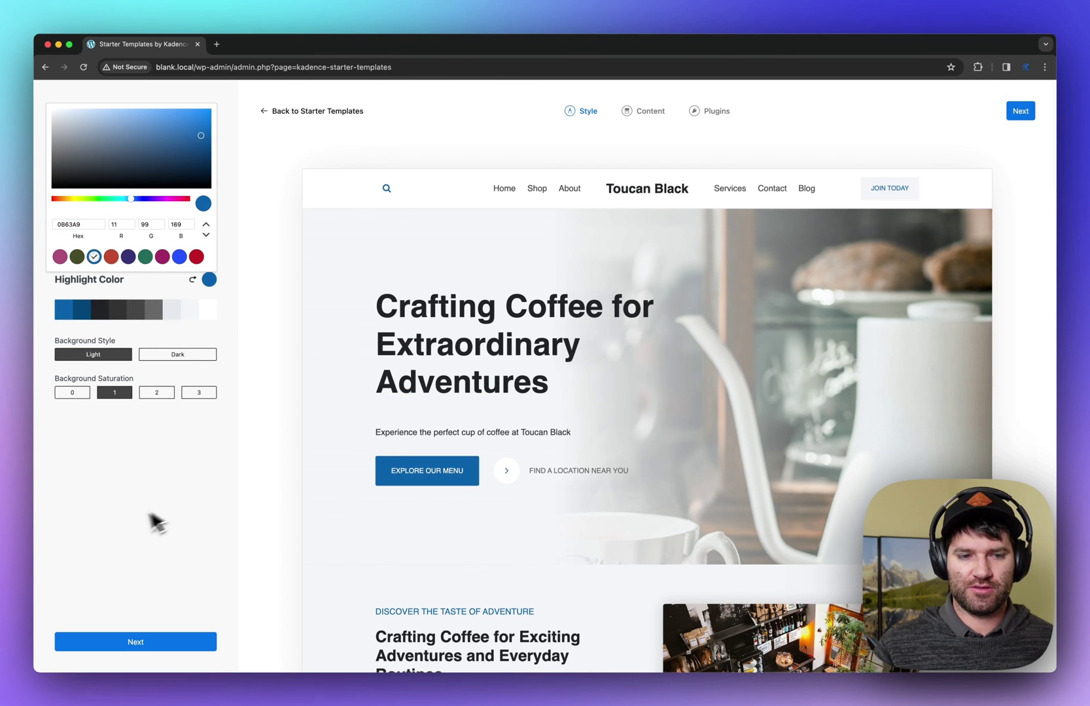
left_click(157, 523)
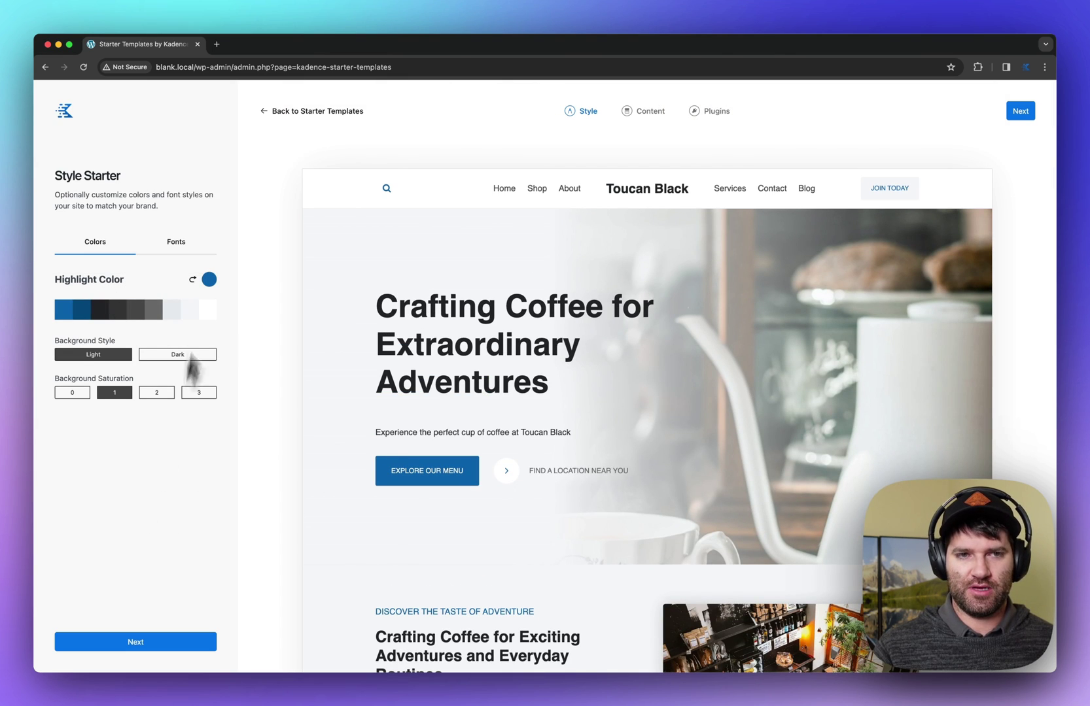
Step: Proceed through the Content and Plugins steps and import the template onto the site
left_click(180, 647)
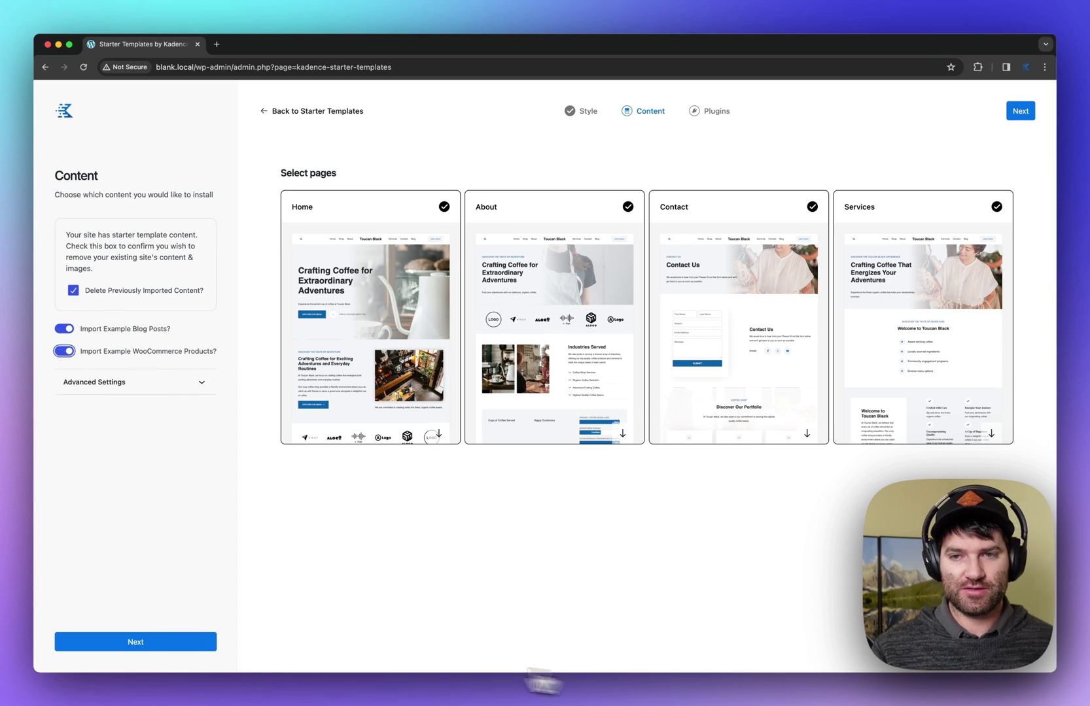
left_click(175, 644)
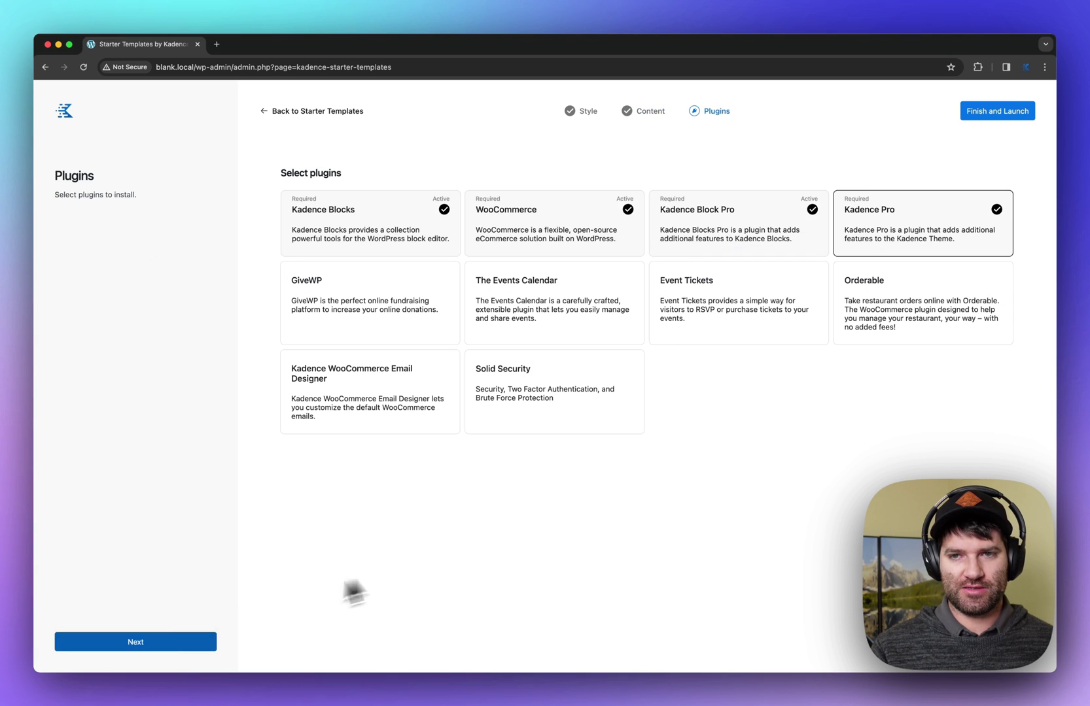
left_click(164, 644)
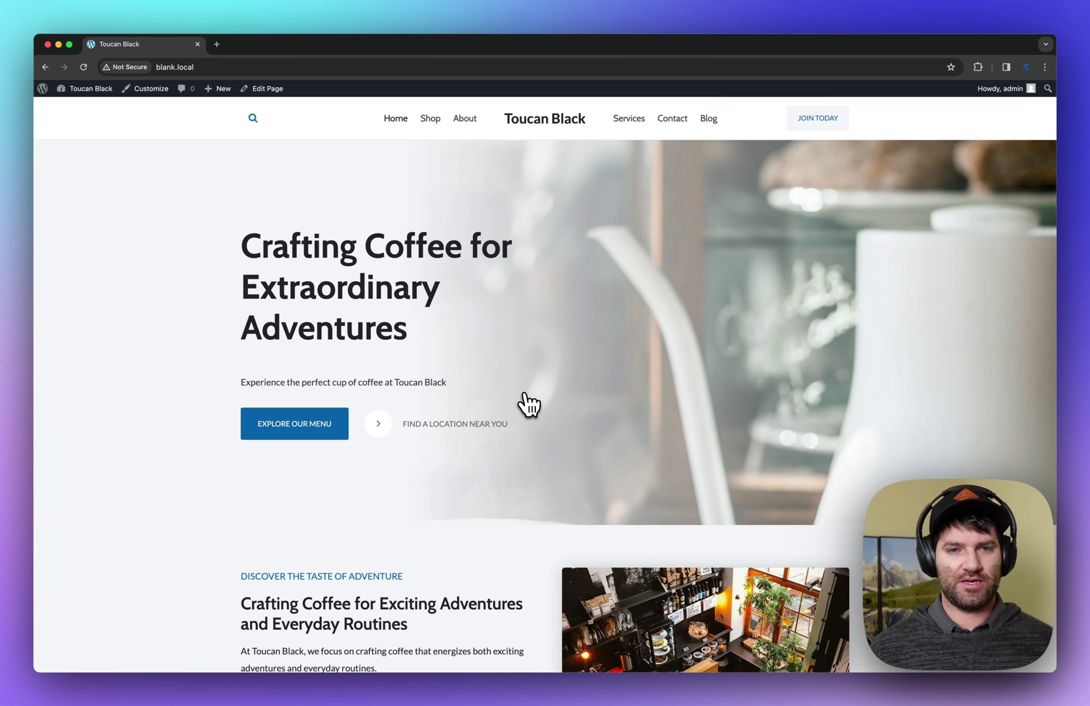
Step: Scroll through the rebuilt Toucan Black home page
scroll(527, 402, "down", 20)
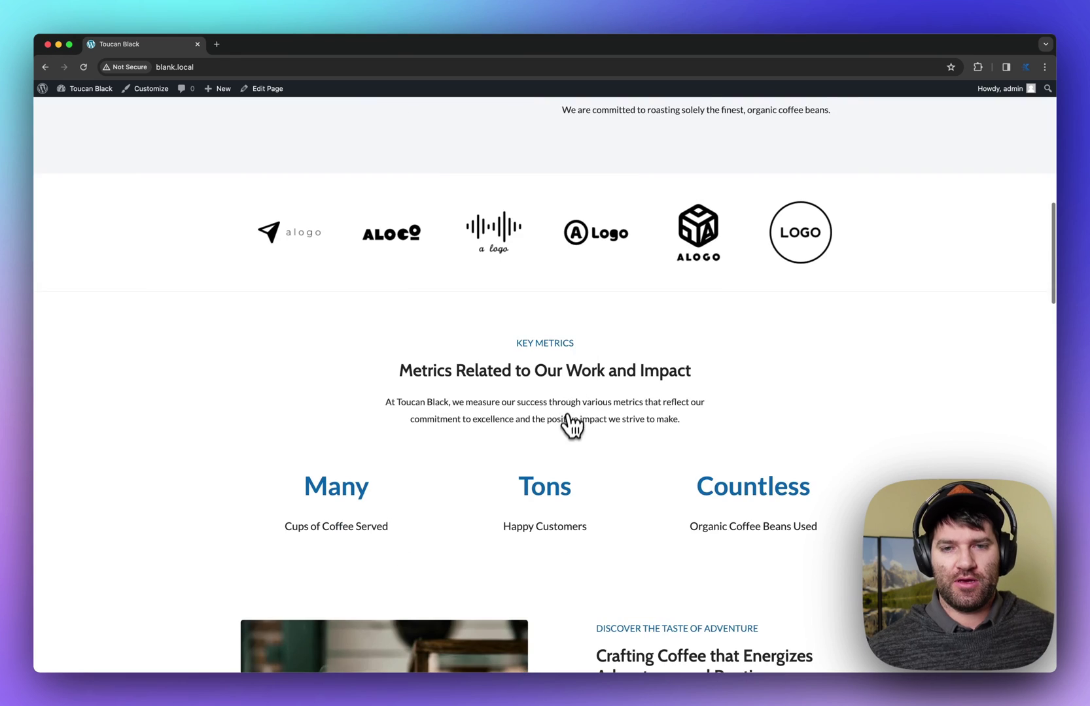
scroll(574, 459, "down", 15)
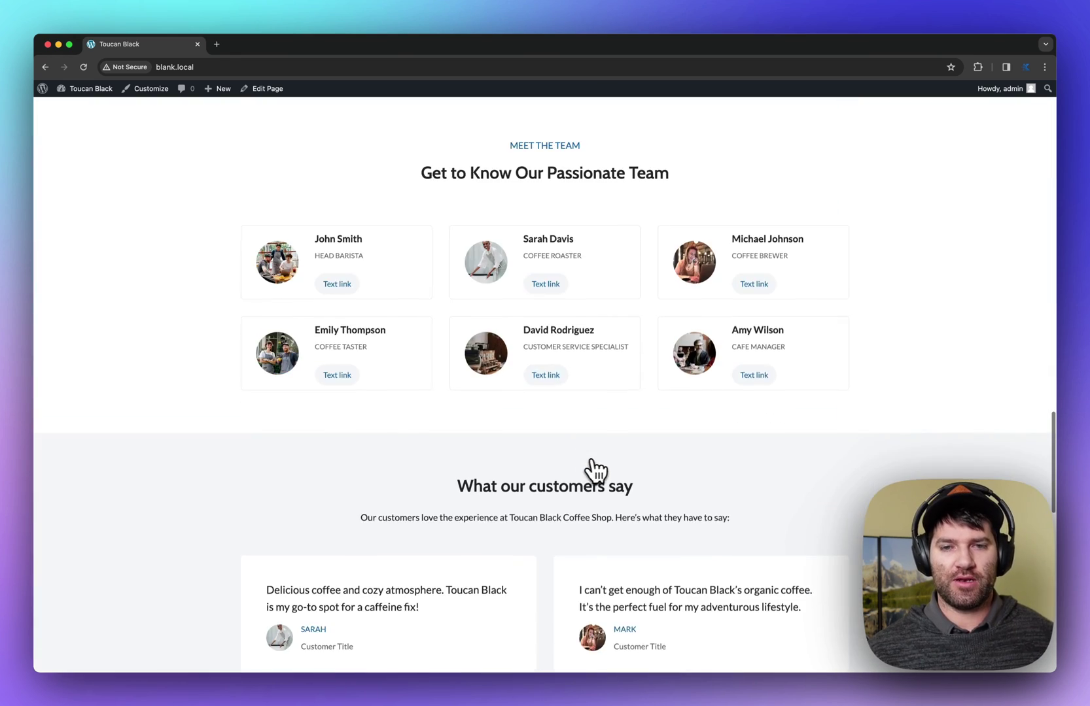
scroll(592, 497, "down", 3)
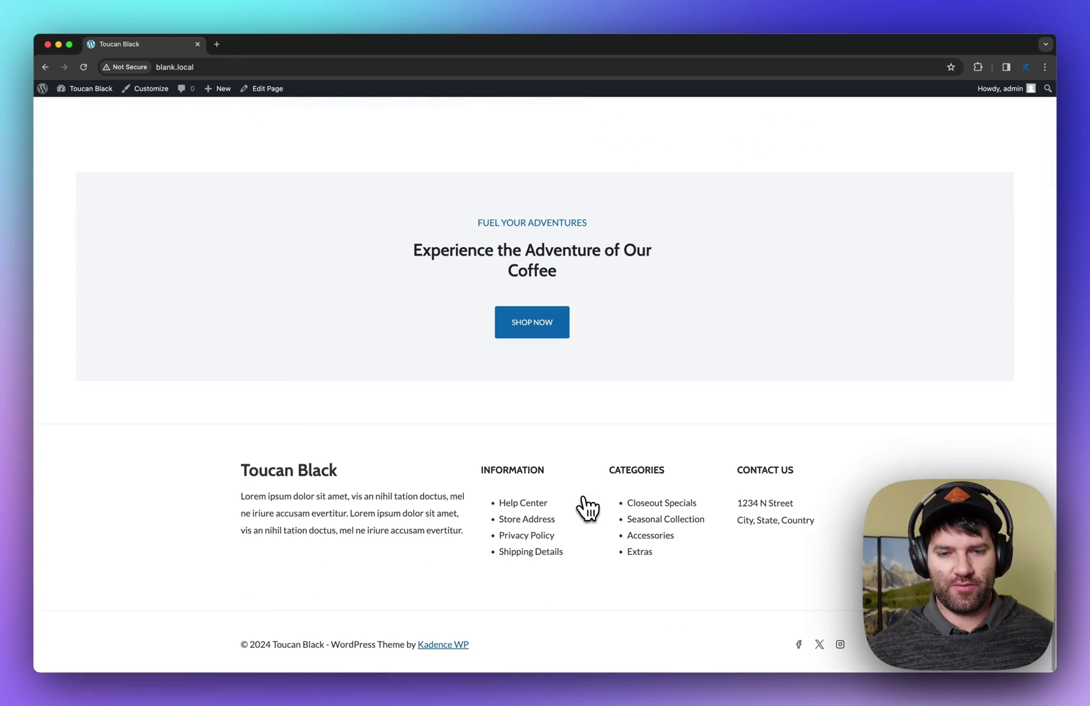
scroll(587, 509, "up", 20)
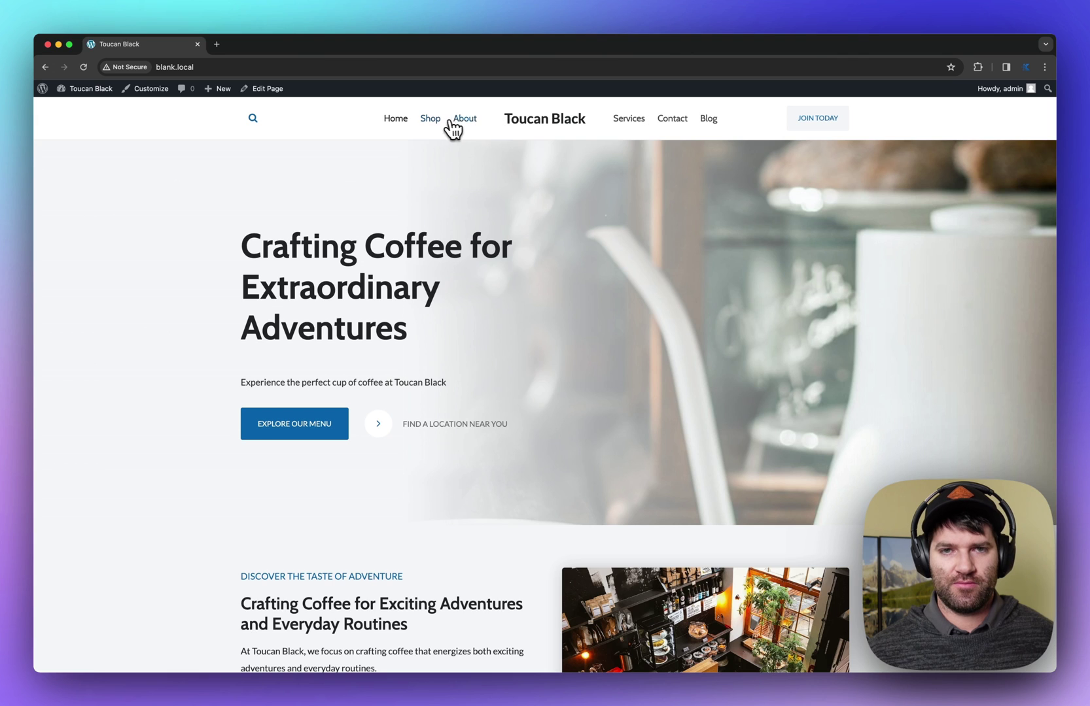
Step: Open the About page and scroll through it
left_click(452, 121)
scroll(557, 324, "down", 10)
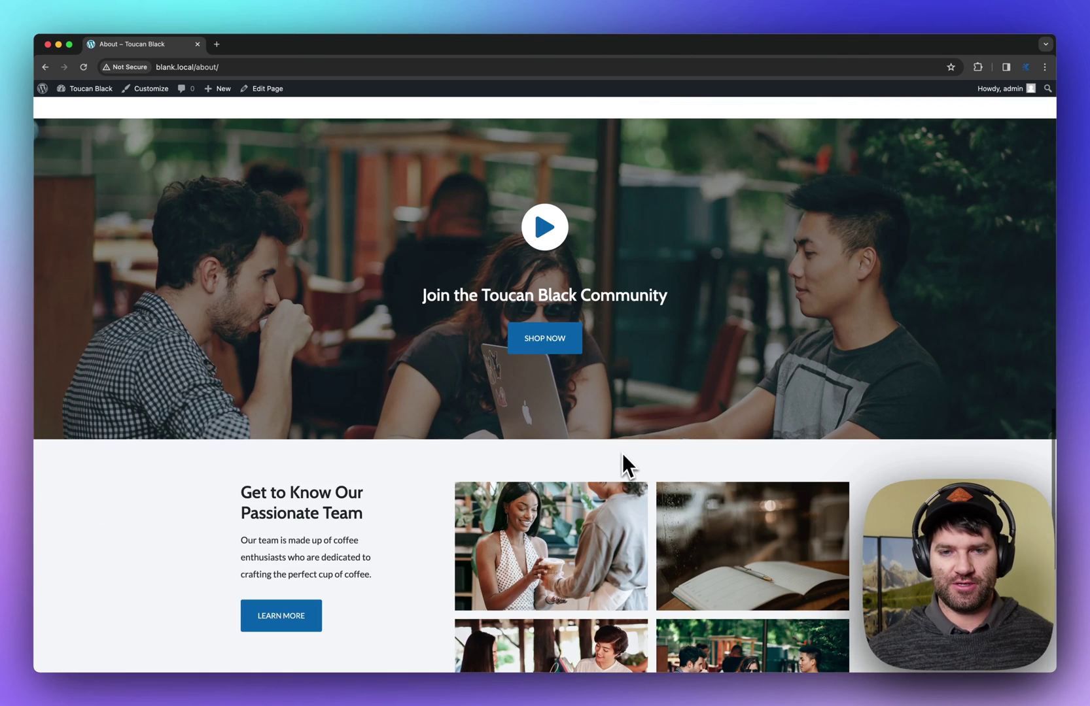
scroll(620, 464, "down", 8)
scroll(617, 476, "up", 20)
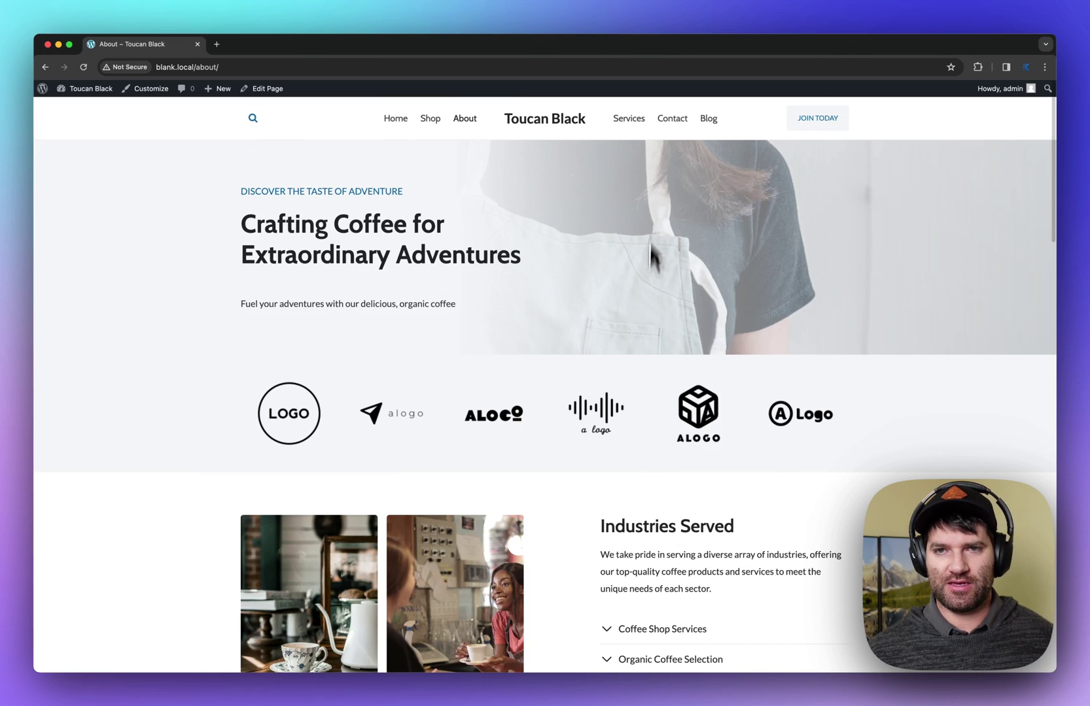
Step: Open the Services page and scroll through all its sections
left_click(630, 119)
scroll(667, 393, "down", 8)
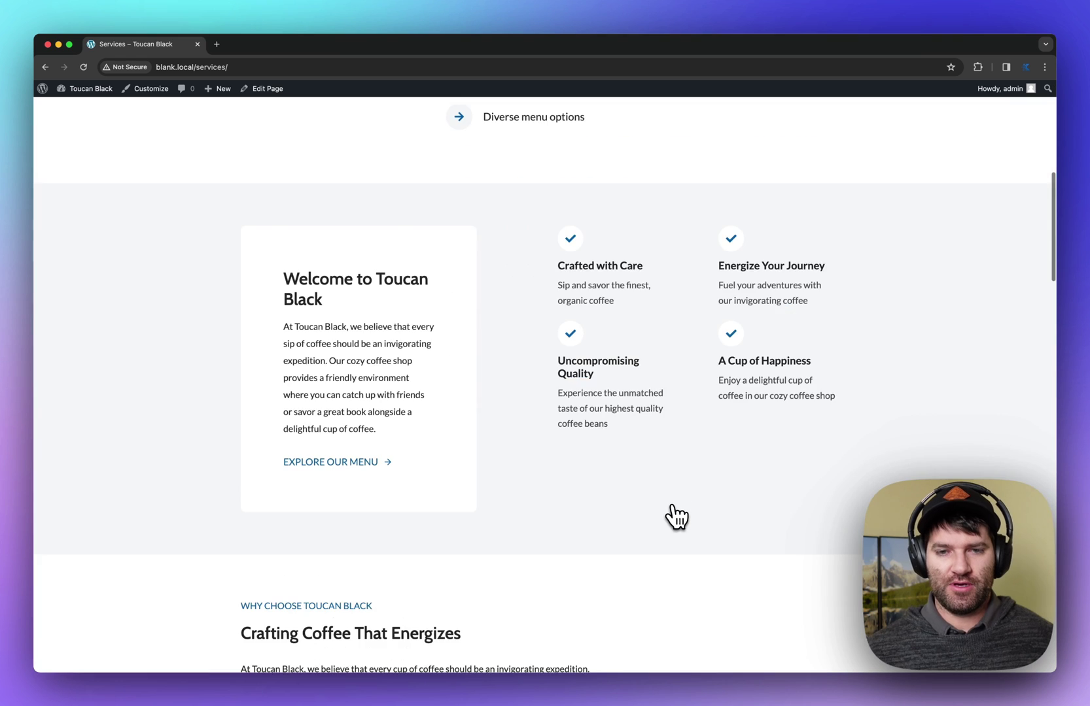
scroll(677, 517, "down", 5)
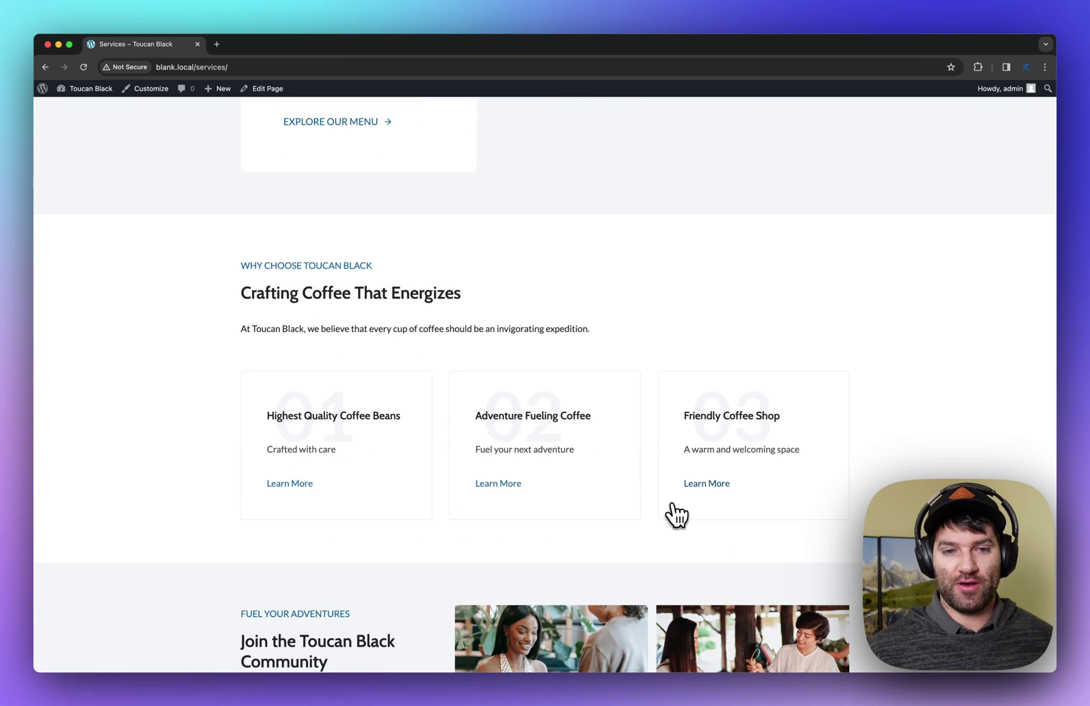
scroll(664, 504, "down", 7)
scroll(523, 481, "down", 7)
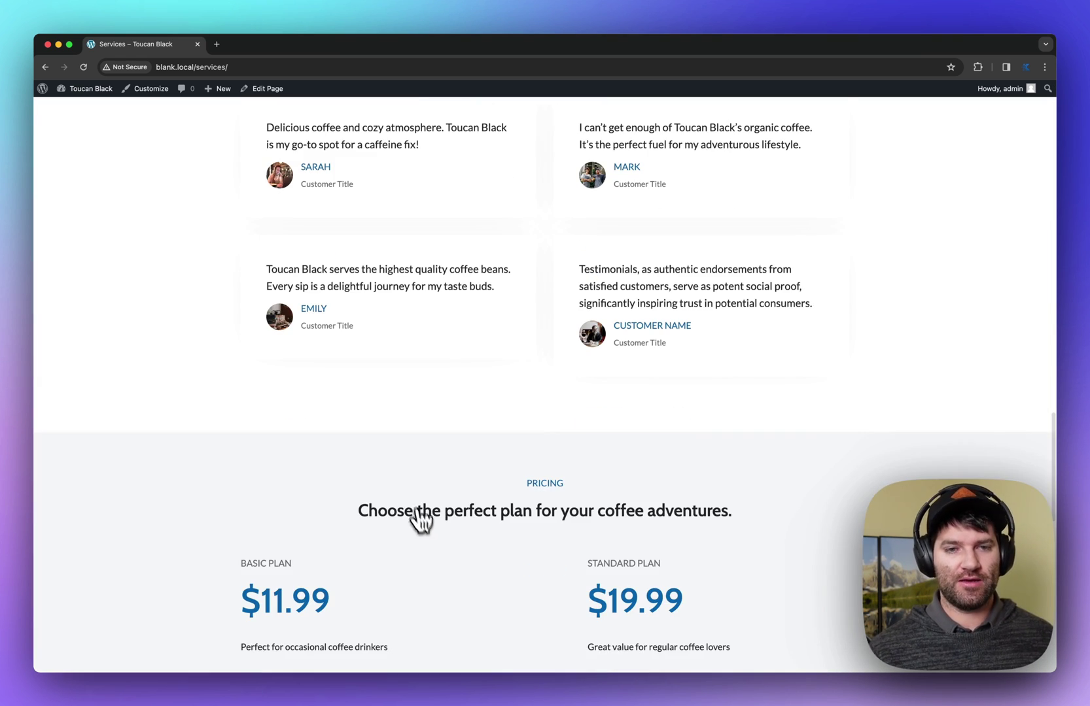
scroll(422, 523, "down", 7)
scroll(425, 541, "down", 5)
scroll(425, 547, "up", 20)
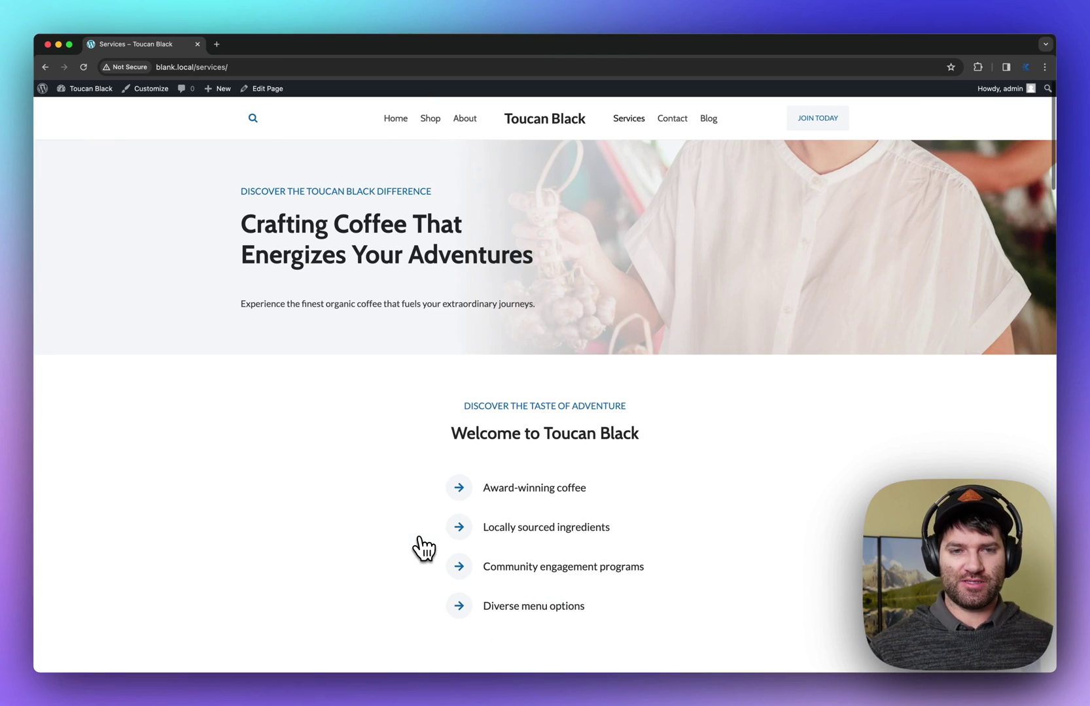